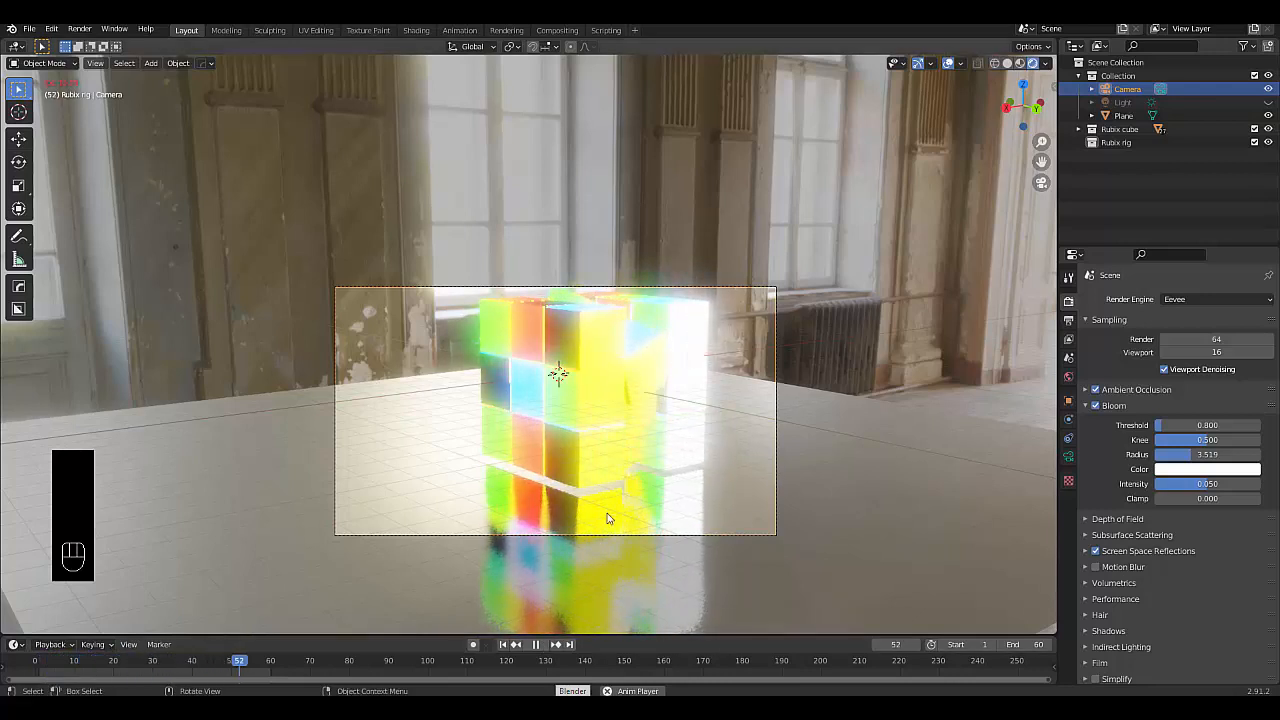
- Stop the playback of the Rubik's cube animation
left_click(536, 645)
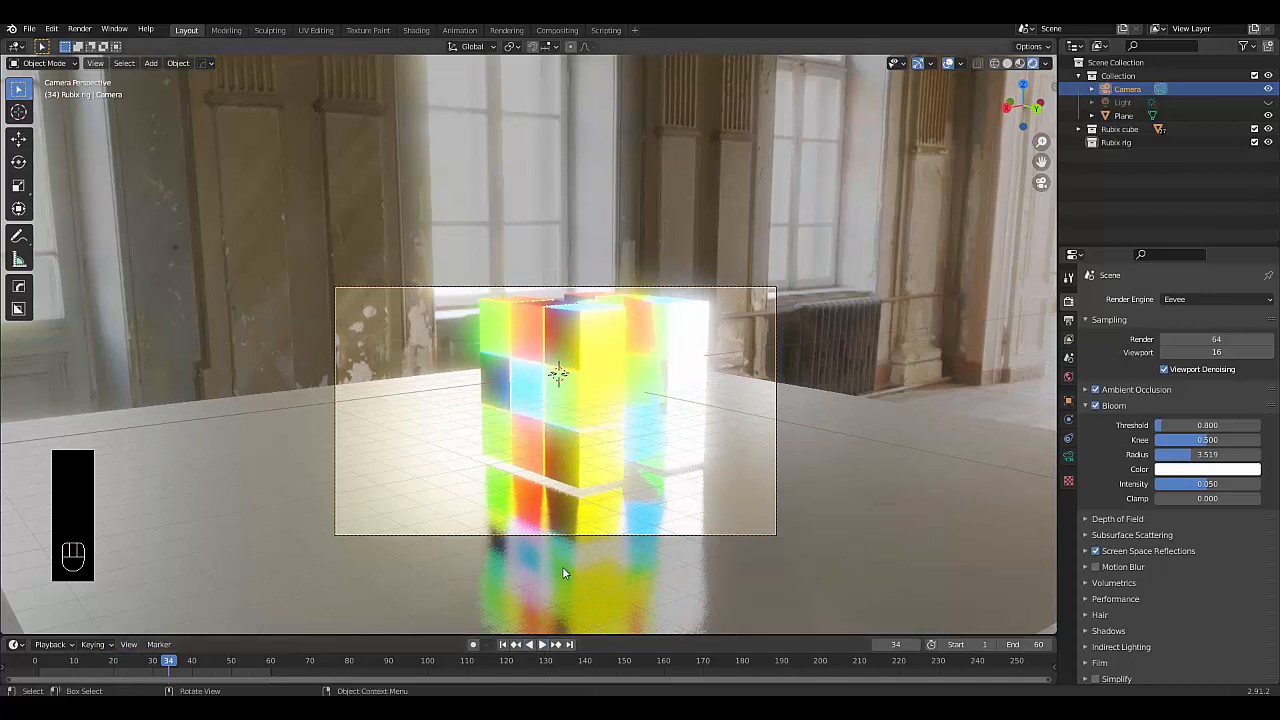
left_click(562, 644)
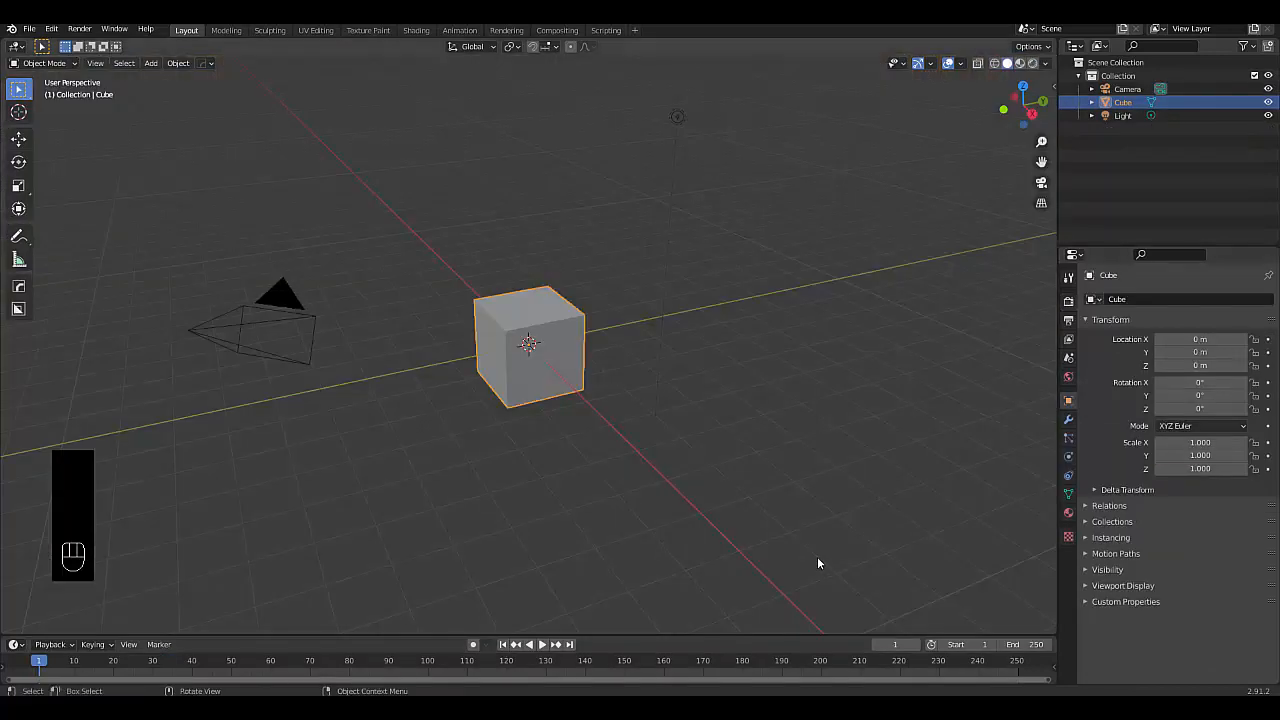
- Put the default cube in Edit Mode and select only its top face using face selection
left_click(606, 500)
scroll(603, 498, "down", 3)
scroll(569, 442, "up", 4)
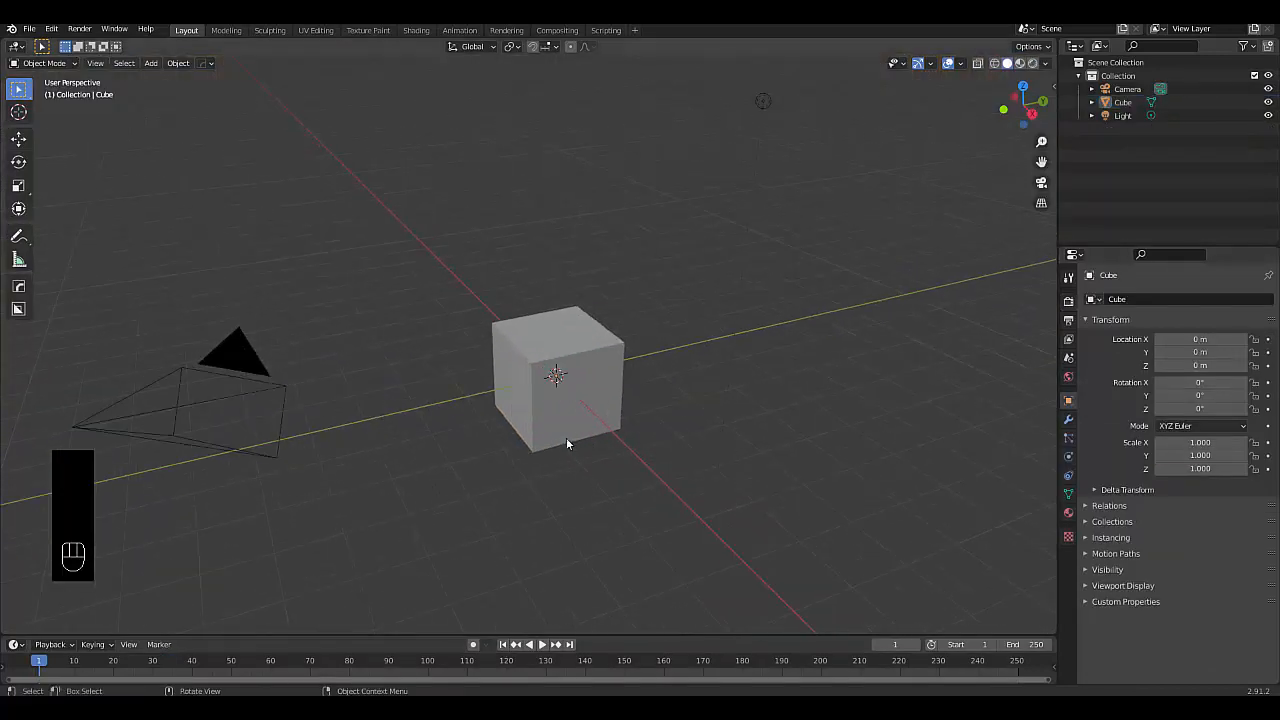
left_click(563, 392)
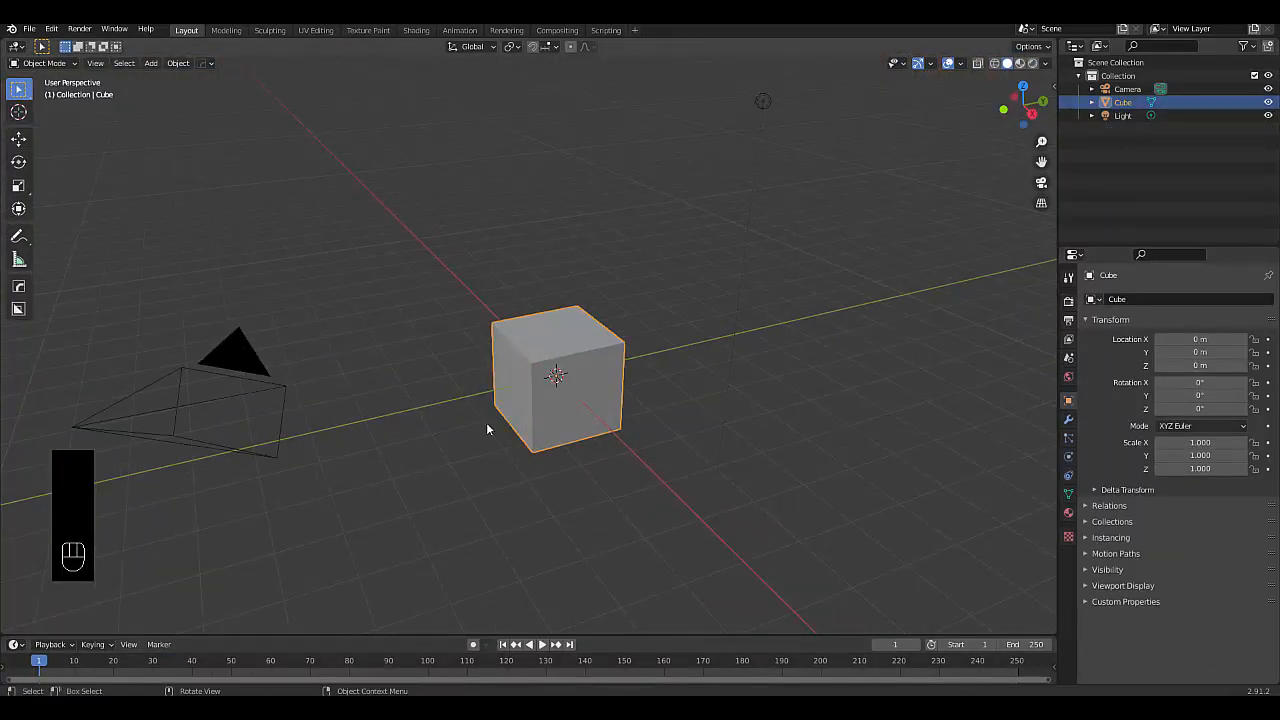
key("Tab")
left_click(603, 442)
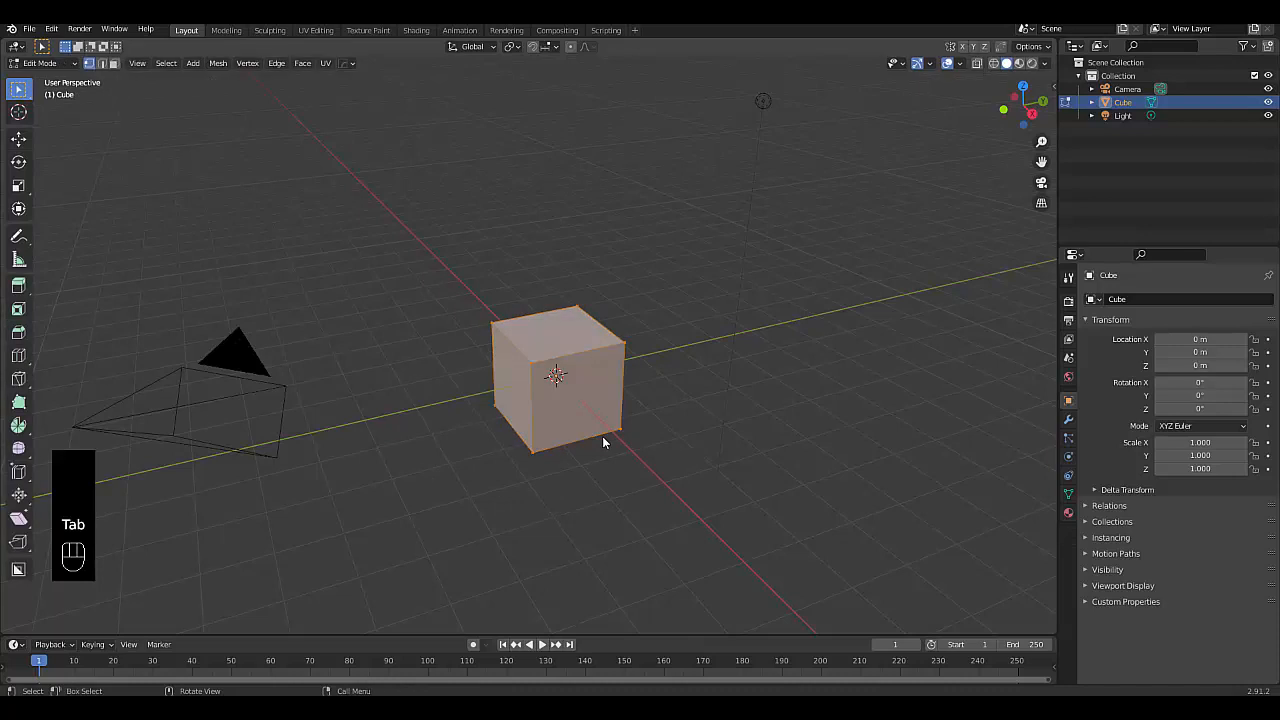
key("3")
left_click(563, 343)
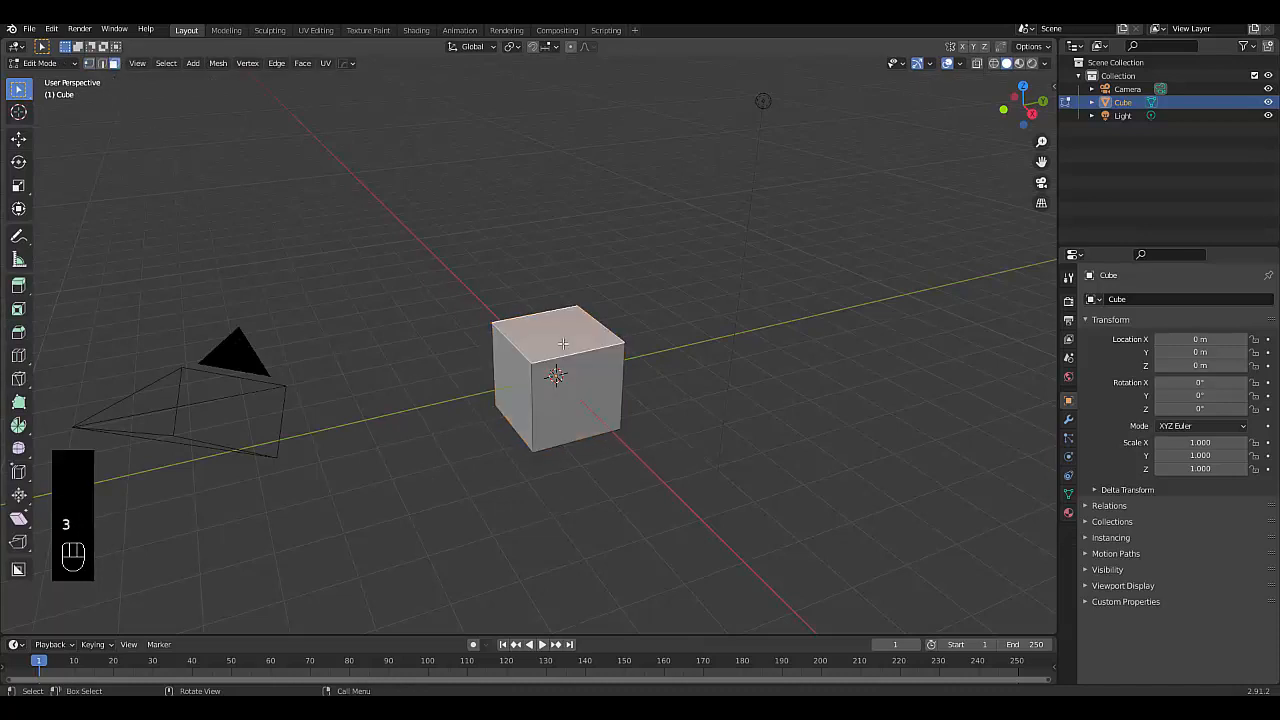
- Change the cube's existing material to an Emission surface with strength 5
left_click(1068, 512)
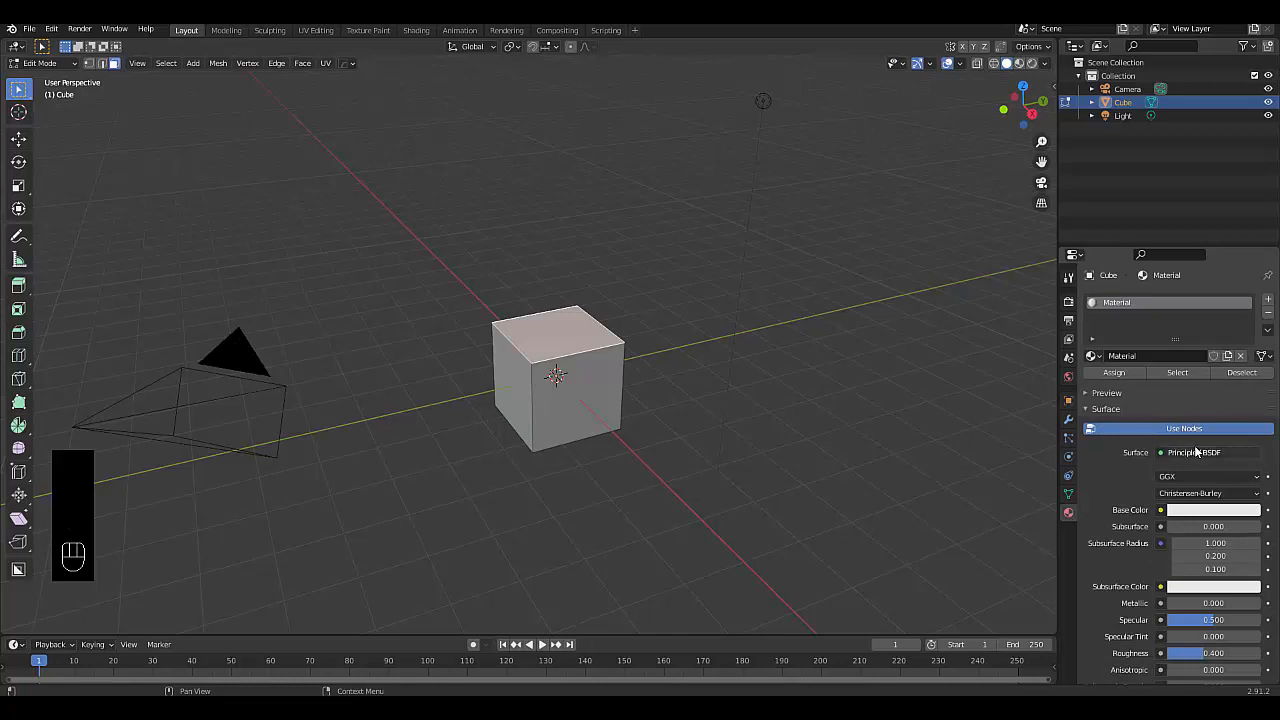
left_click(1190, 455)
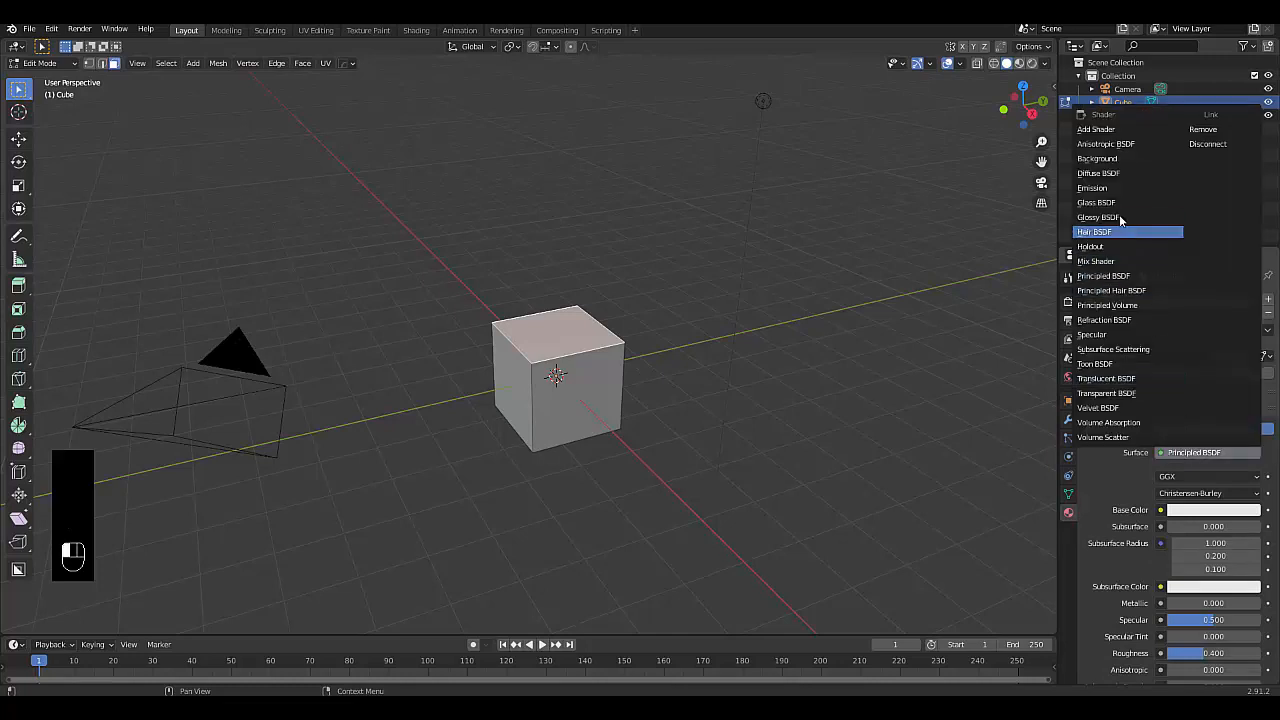
left_click(1150, 189)
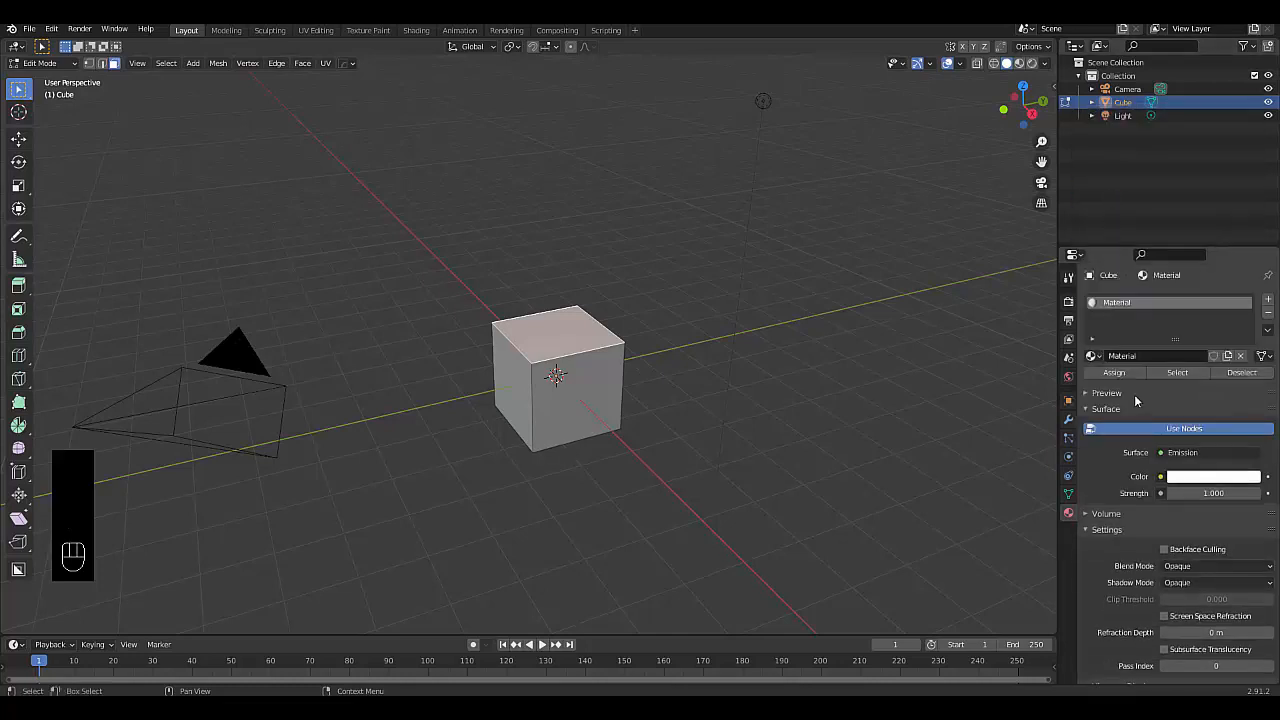
left_click(1213, 493)
type("5")
key("Return")
- Rename the cube's material to white and assign it to the top face
double_click(1116, 303)
type("w")
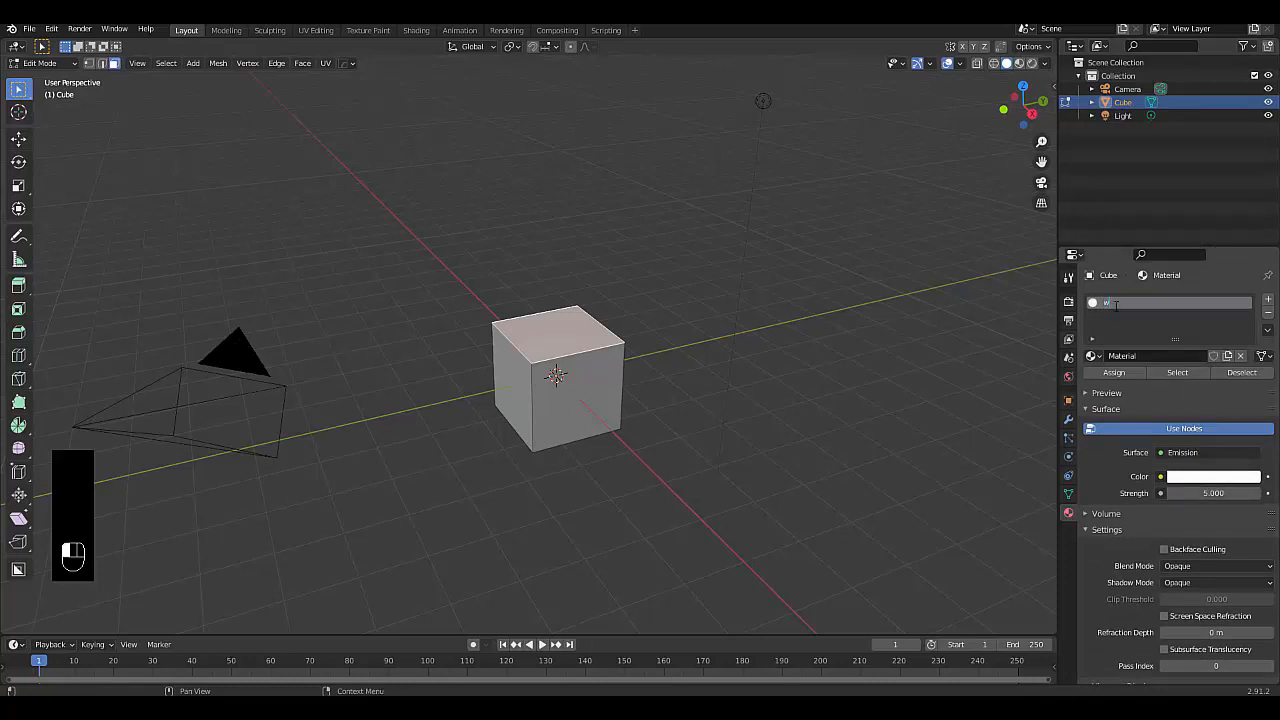
type("hite")
key("Return")
left_click(1112, 371)
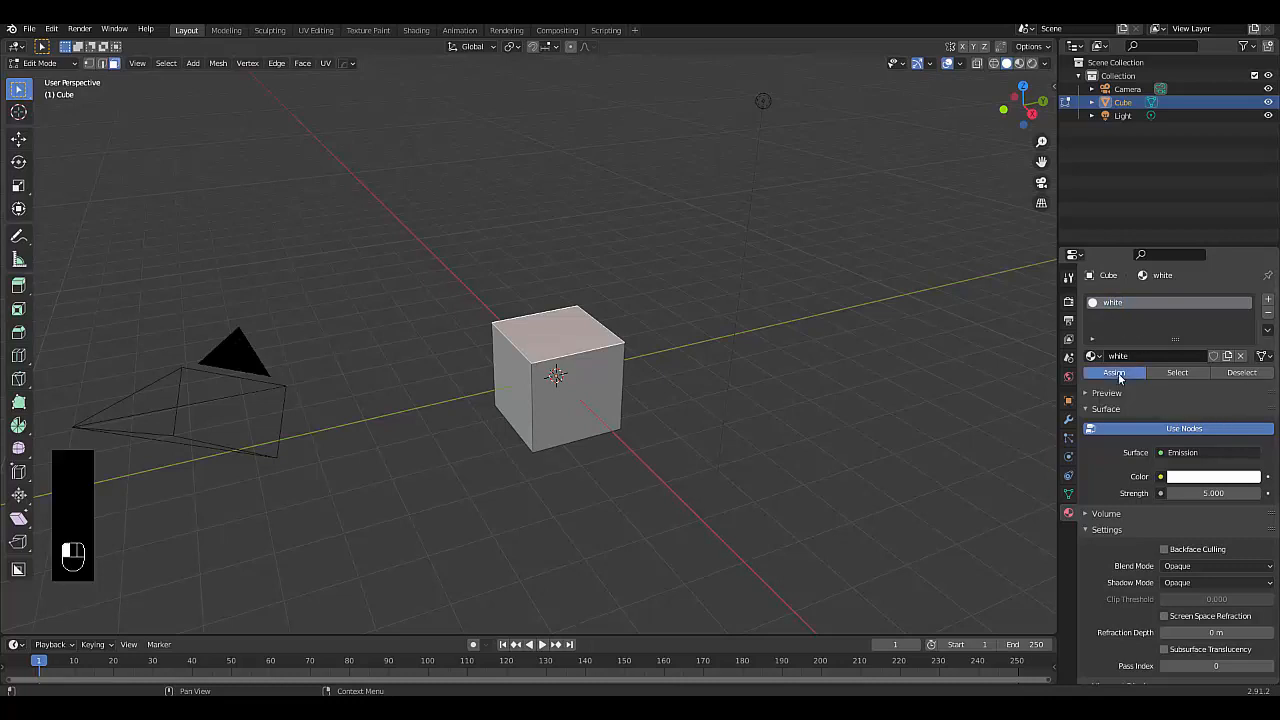
- Show the viewport in material preview shading and add a second material named black
left_click(1019, 64)
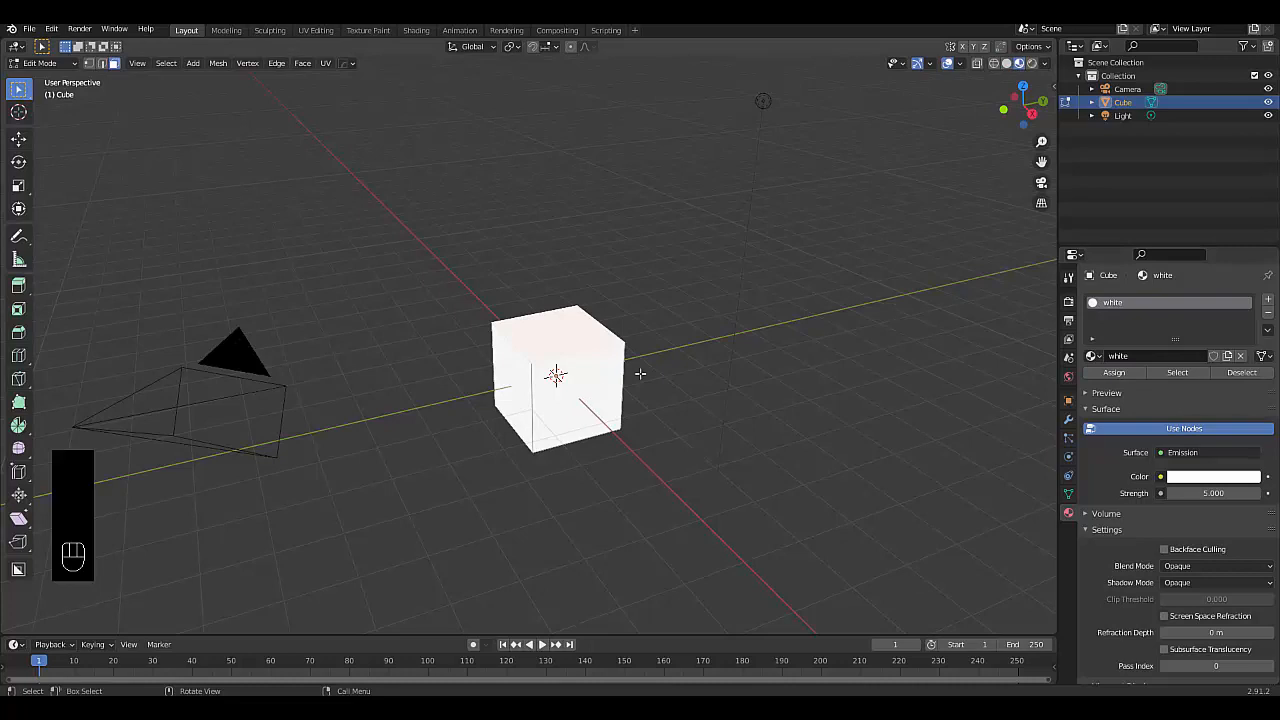
left_click(1268, 299)
left_click(1187, 384)
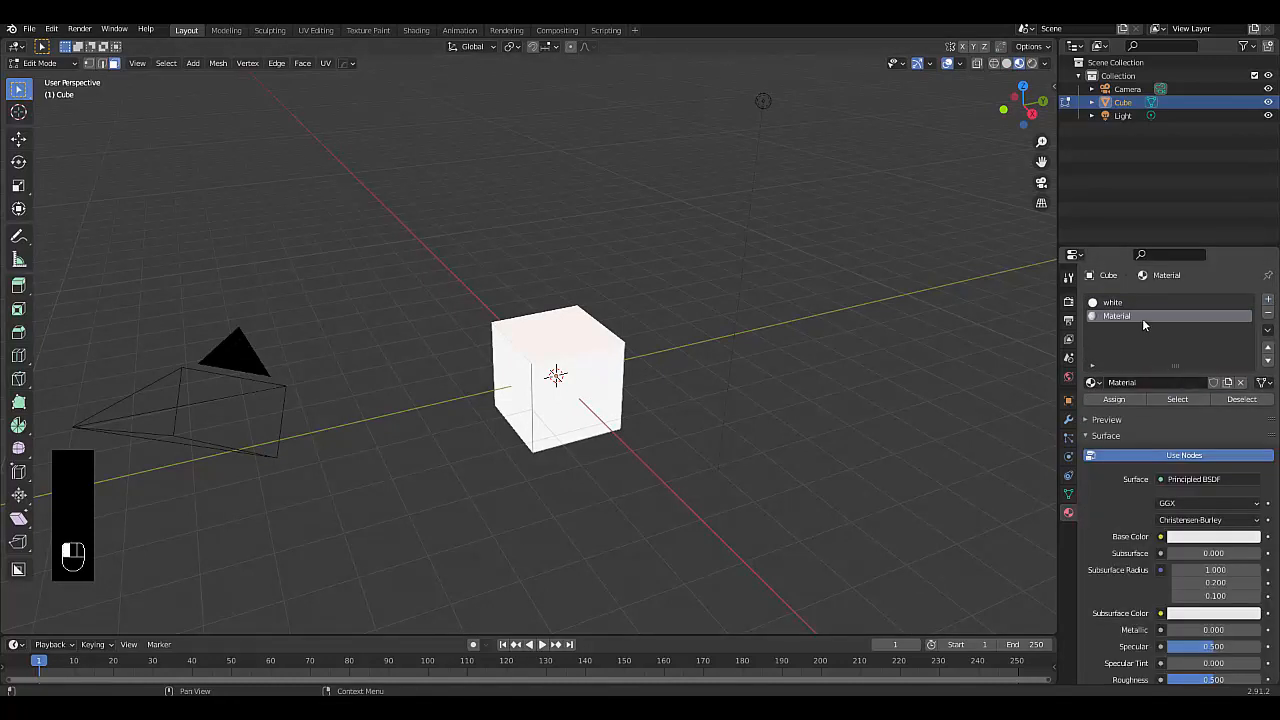
double_click(1143, 318)
type("black")
- Select the side face on the -Y side and give the black material an Emission surface with a black color
left_click(516, 398)
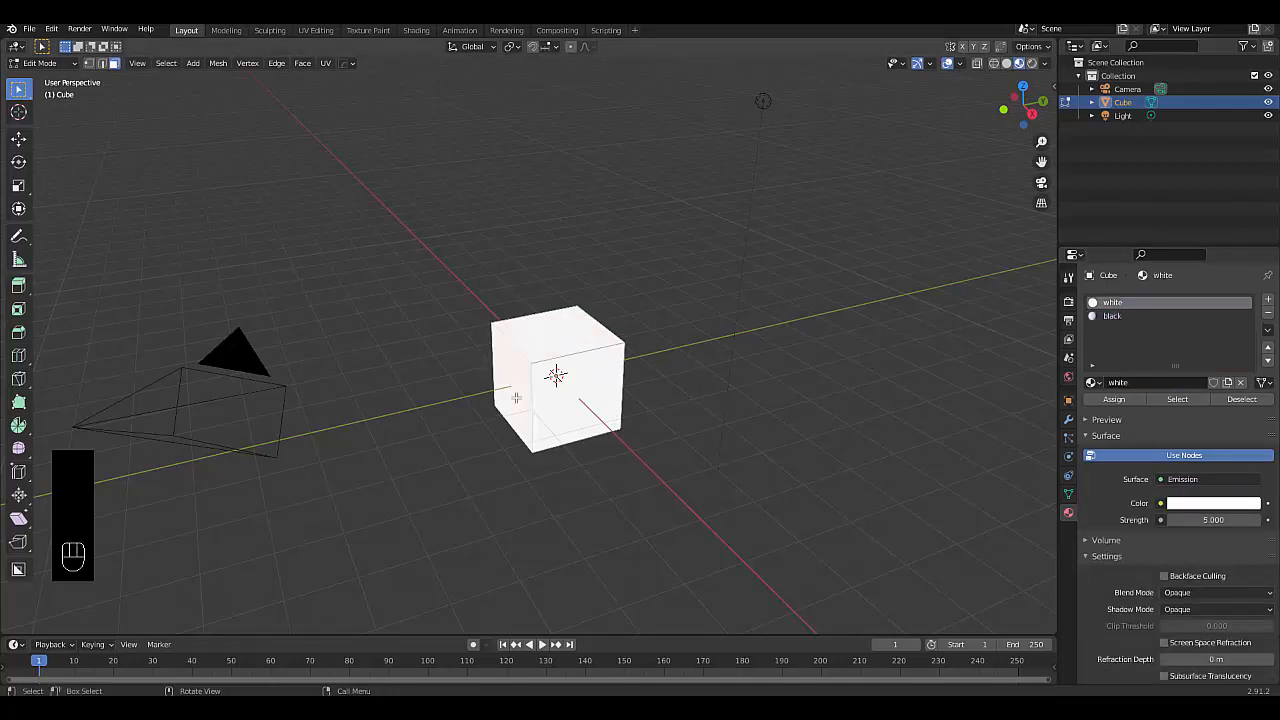
left_click(1119, 317)
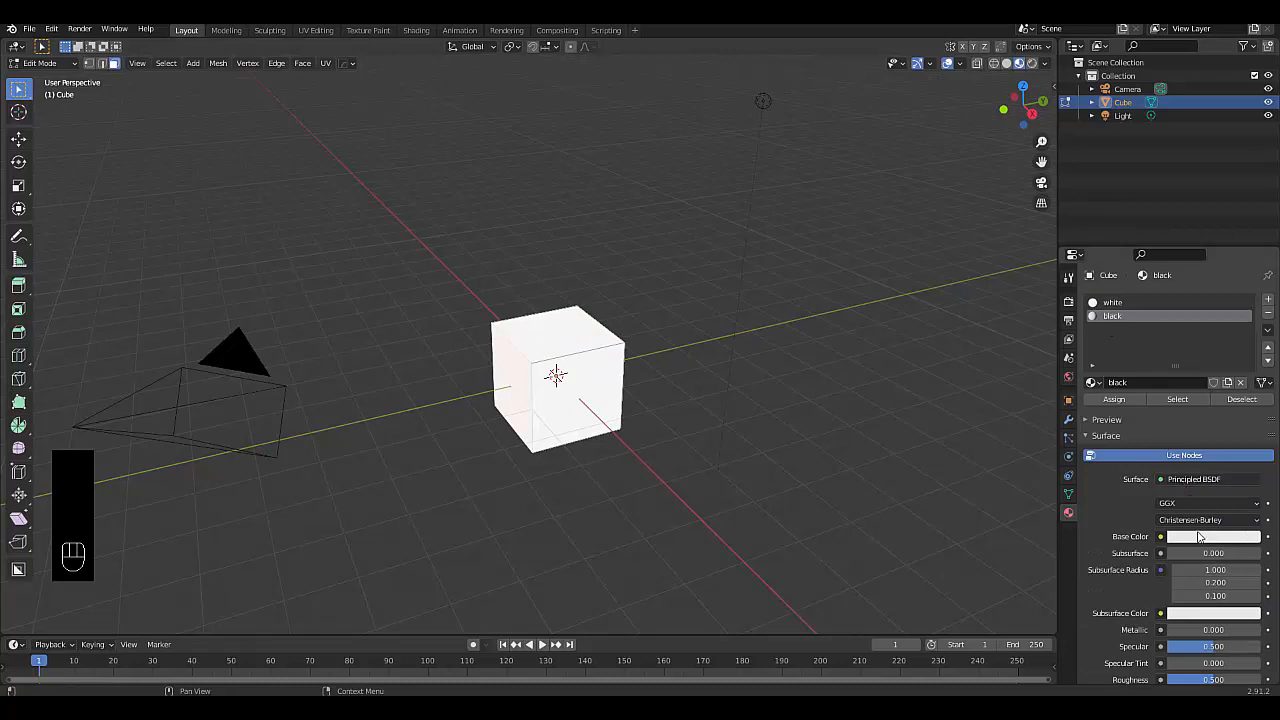
left_click(1187, 479)
left_click(1120, 217)
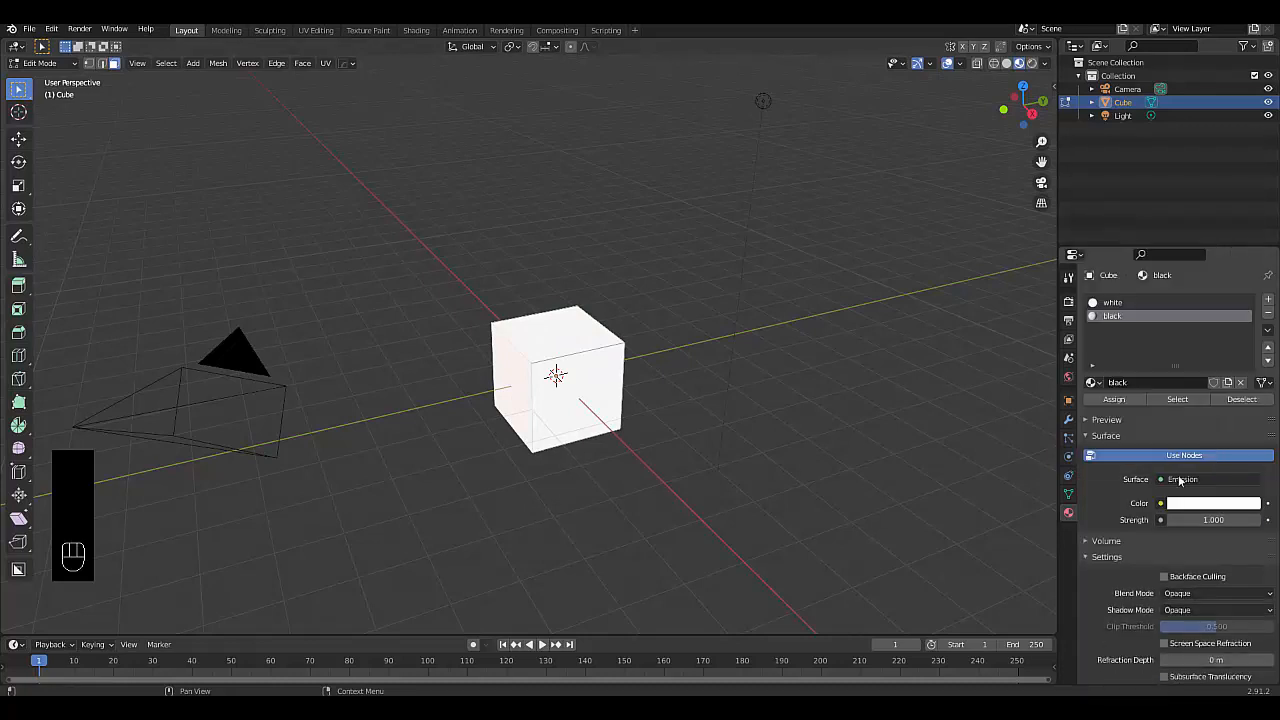
left_click(1200, 503)
left_click_drag(1250, 366, 1250, 410)
- Set the black material's emission strength to 5 and assign it to the selected side face
left_click(1213, 519)
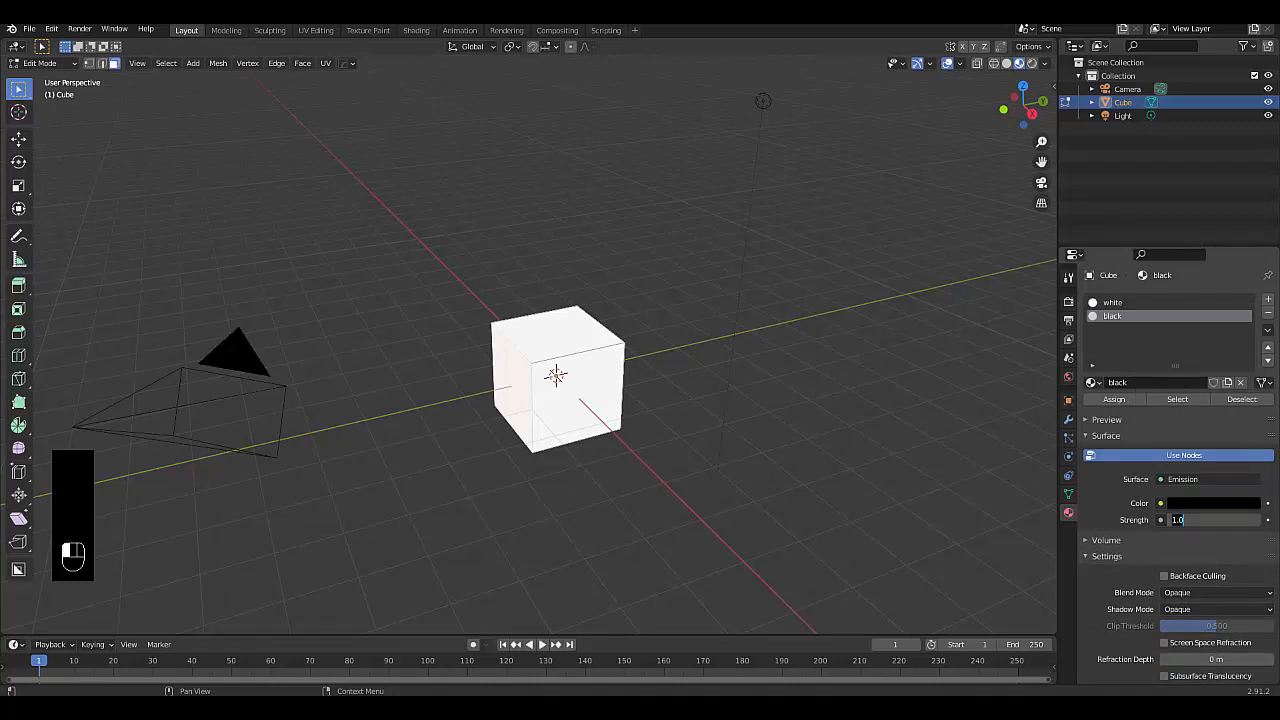
type("5")
key("Return")
left_click(1114, 399)
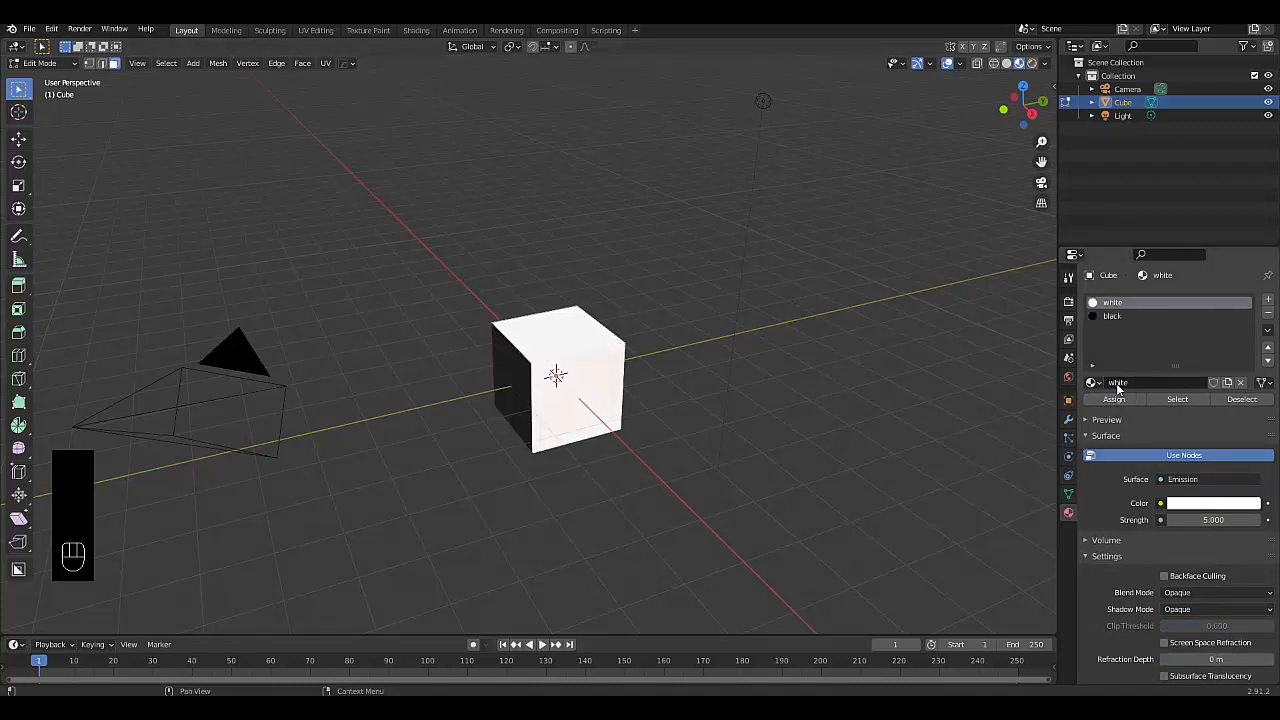
- With the side face on the +X side selected, add a third material named Blue
left_click(1200, 302)
left_click(1267, 301)
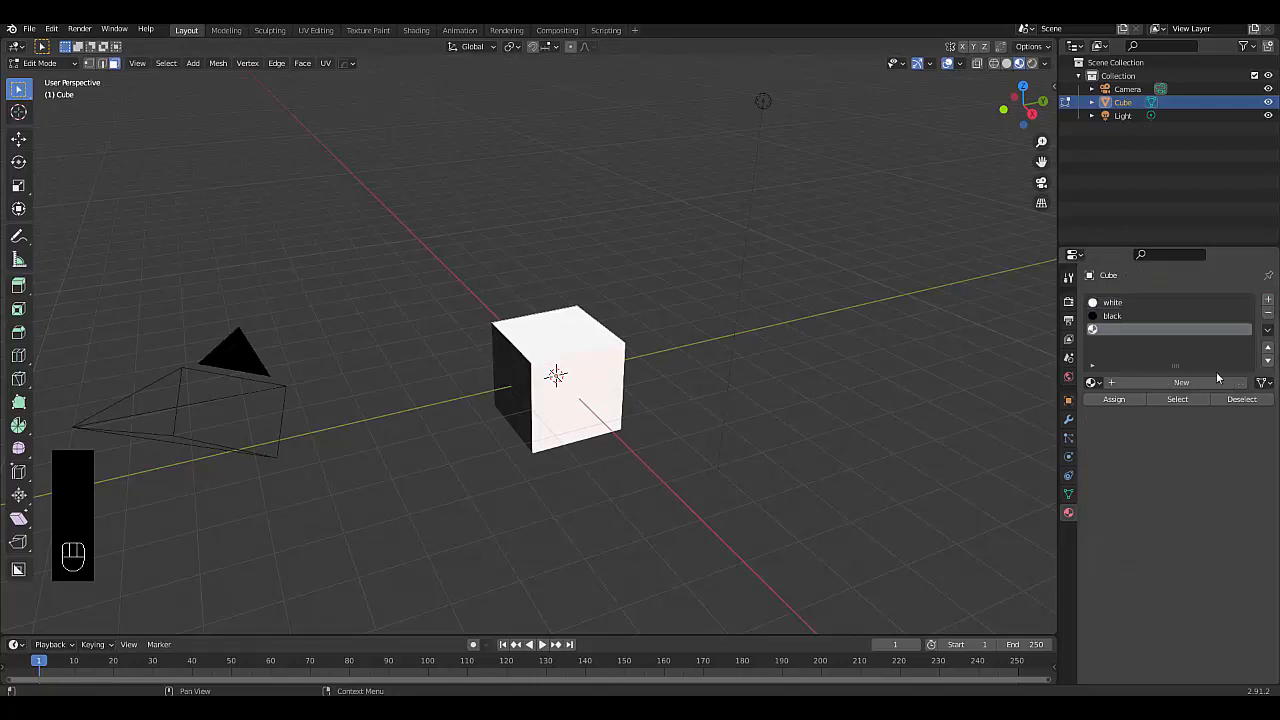
left_click(1220, 382)
double_click(1127, 330)
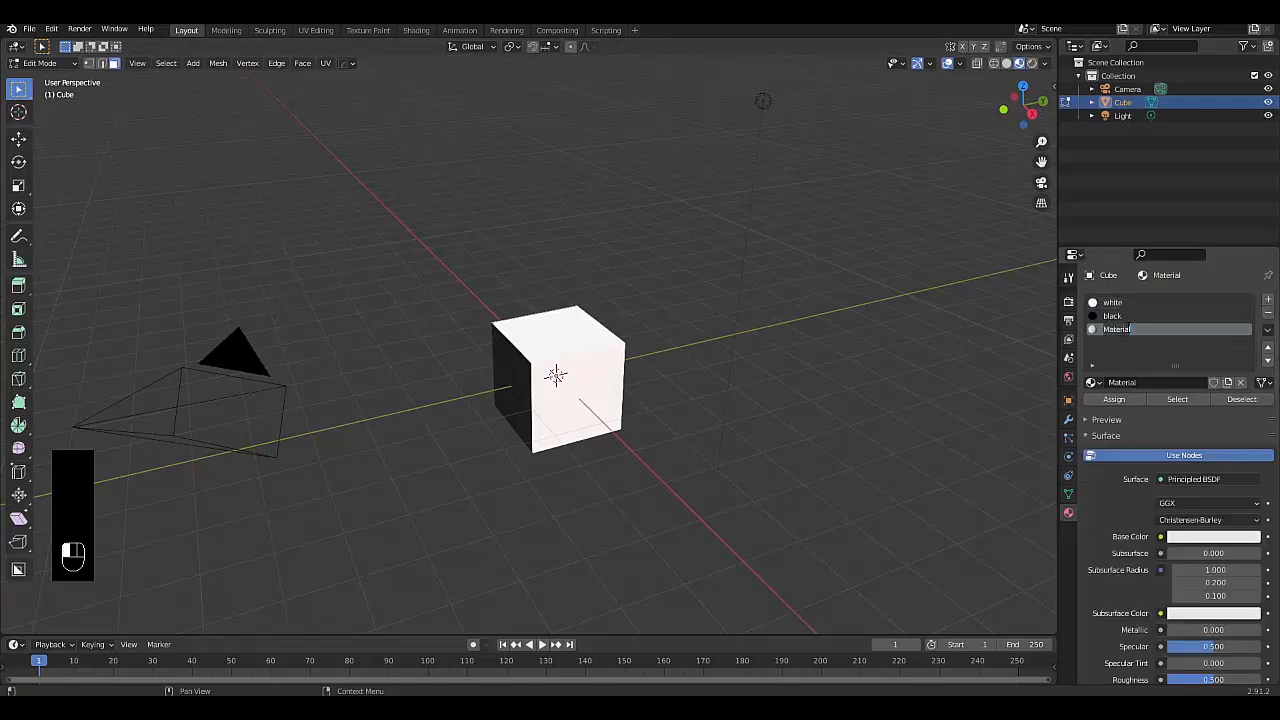
type("Blue")
key("Return")
- Give the Blue material an Emission surface with a saturated blue color
left_click(1194, 479)
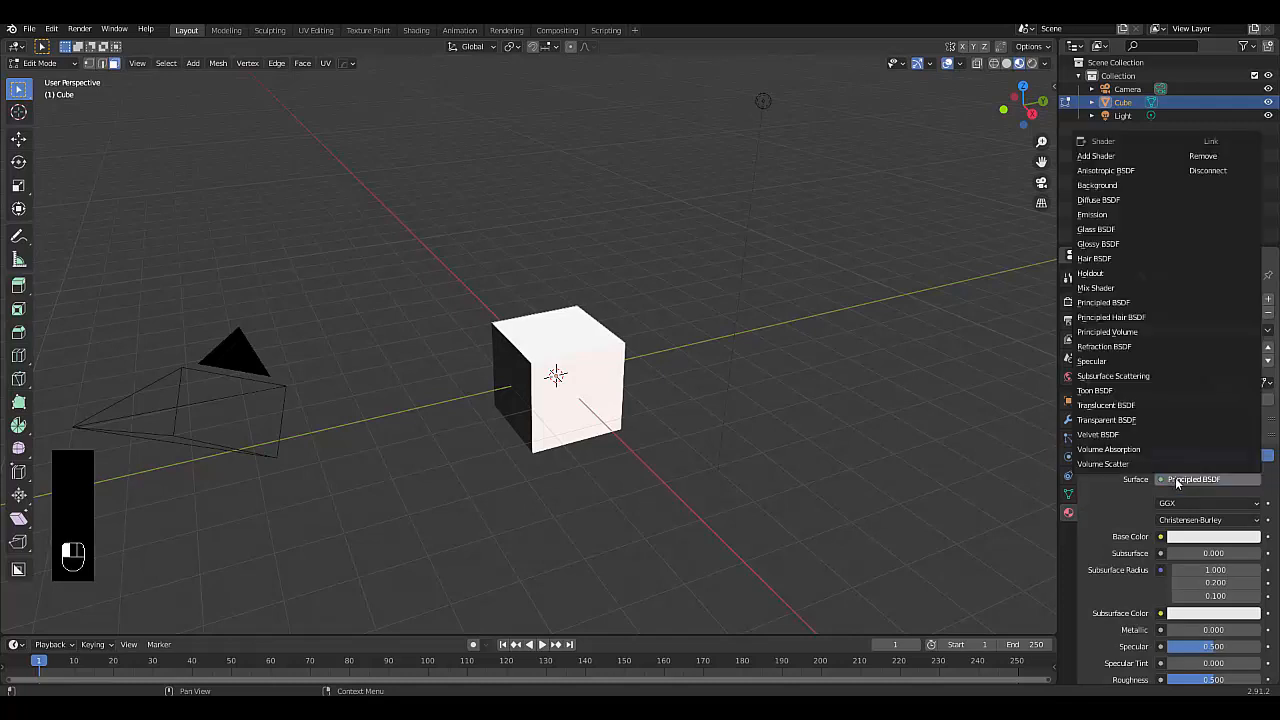
left_click(1123, 218)
left_click(1197, 506)
left_click_drag(1219, 353, 1218, 318)
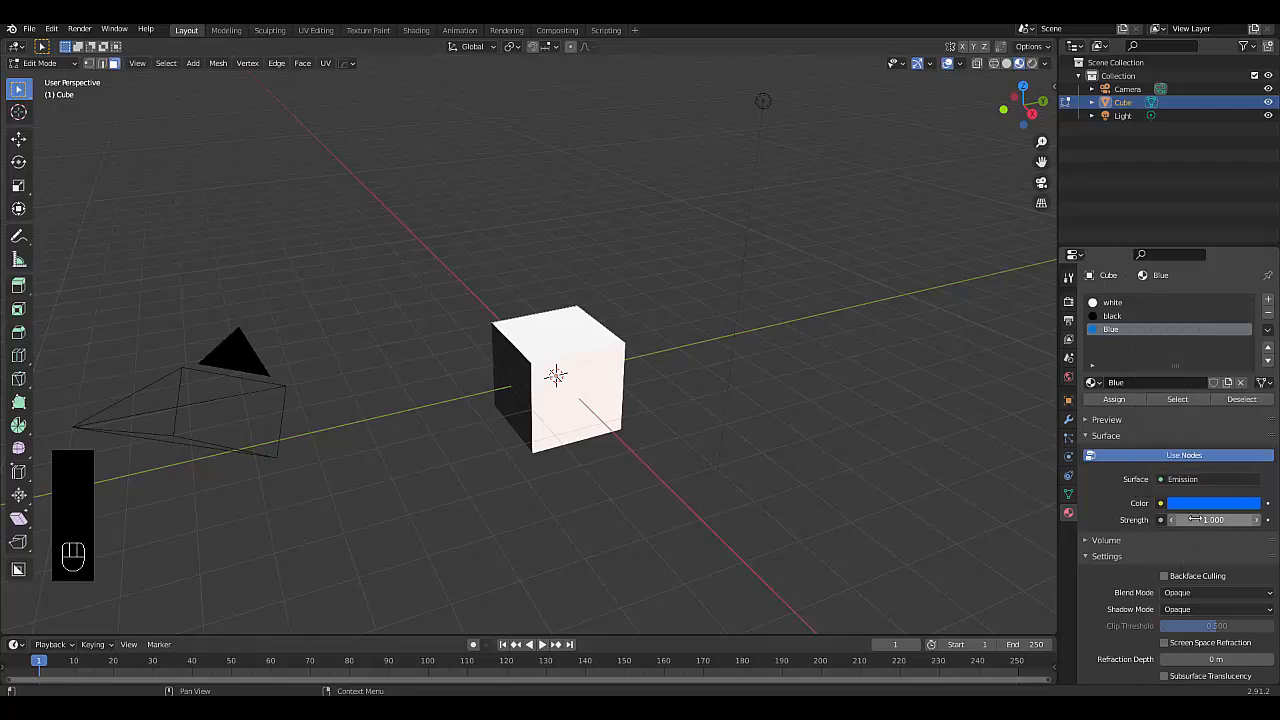
- Set the Blue material's emission strength to 5 and assign it to the selected face next to the black one
left_click(1200, 520)
type("5")
key("Return")
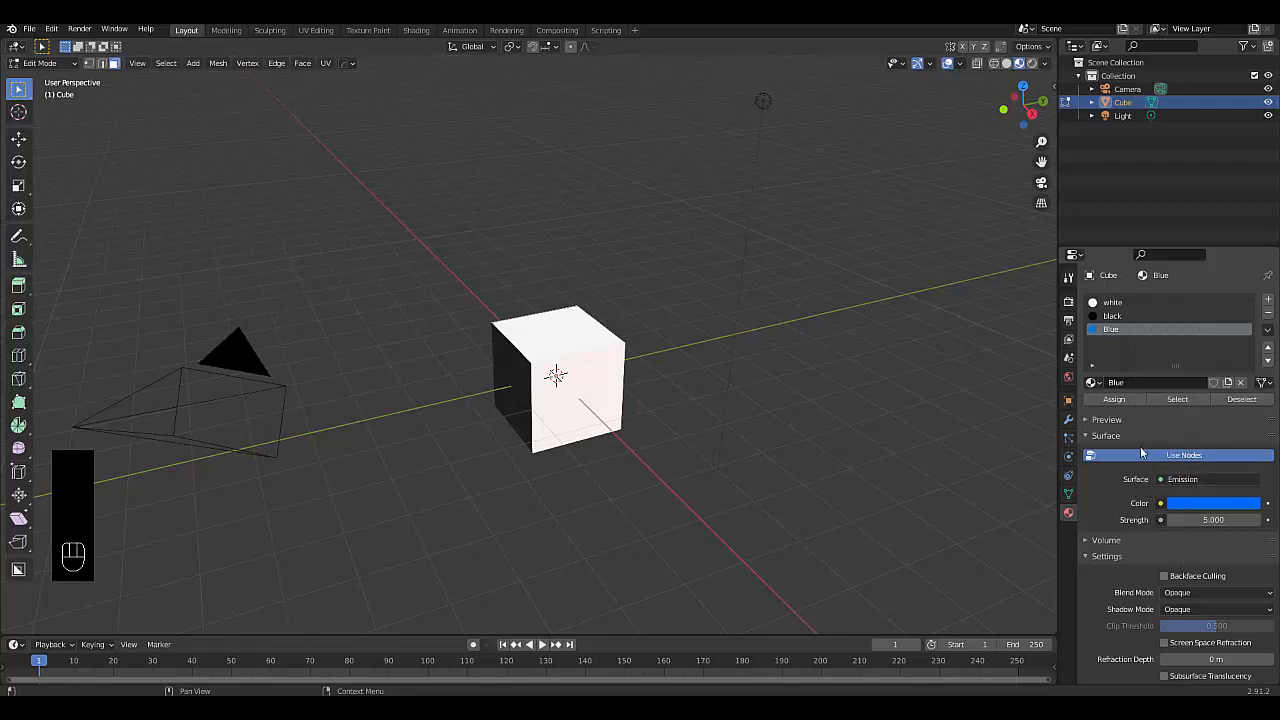
left_click(1114, 400)
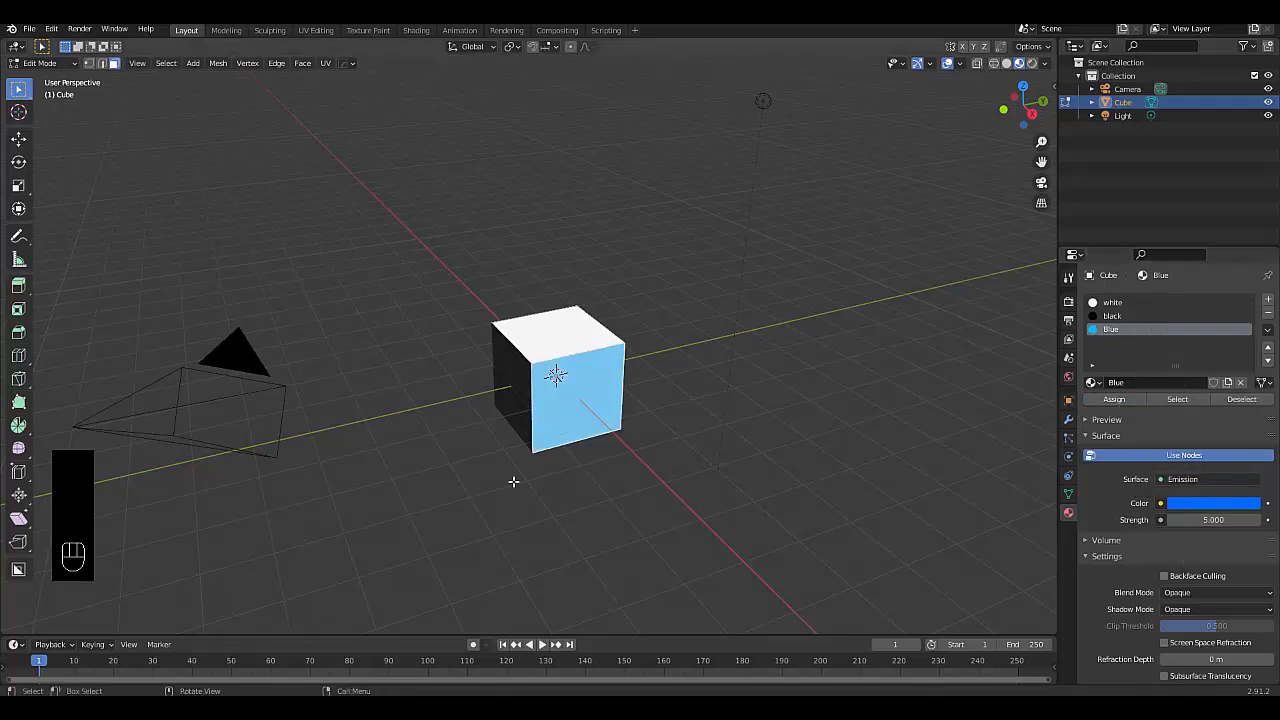
- Select the side face opposite the black one and add a fourth material named green
middle_click_drag(579, 378, 709, 414)
left_click(1247, 302)
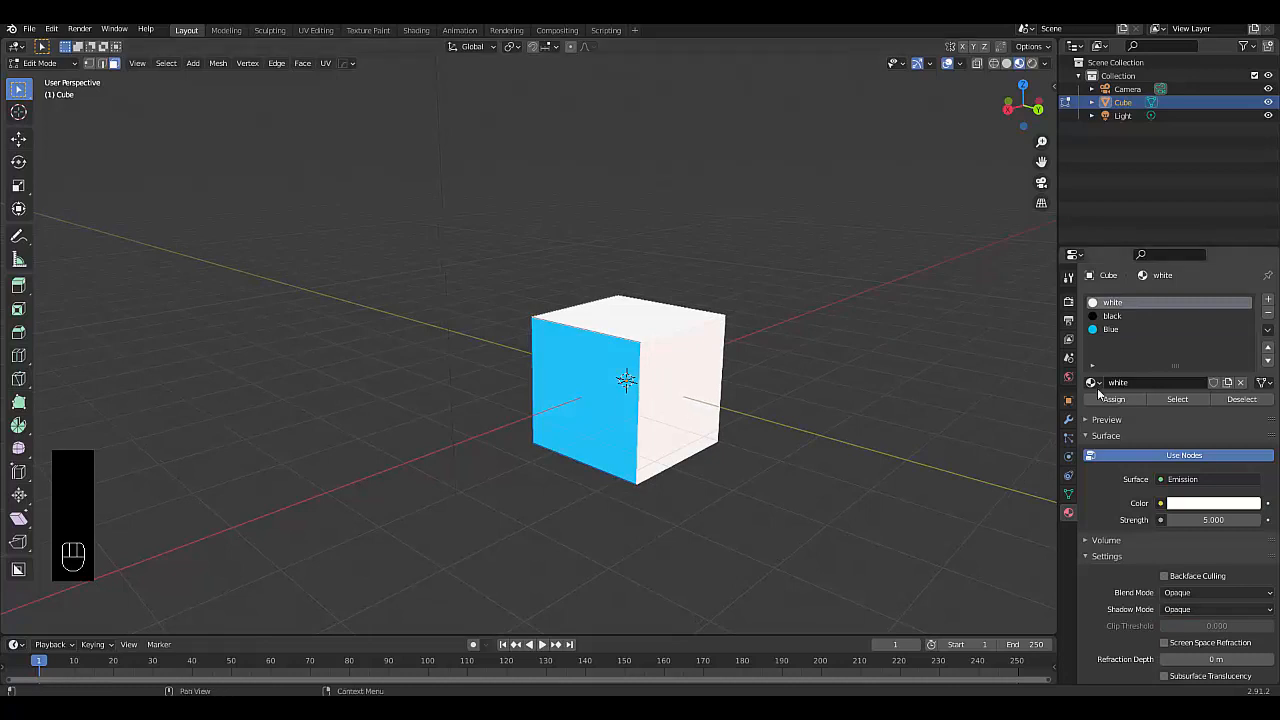
left_click(1268, 299)
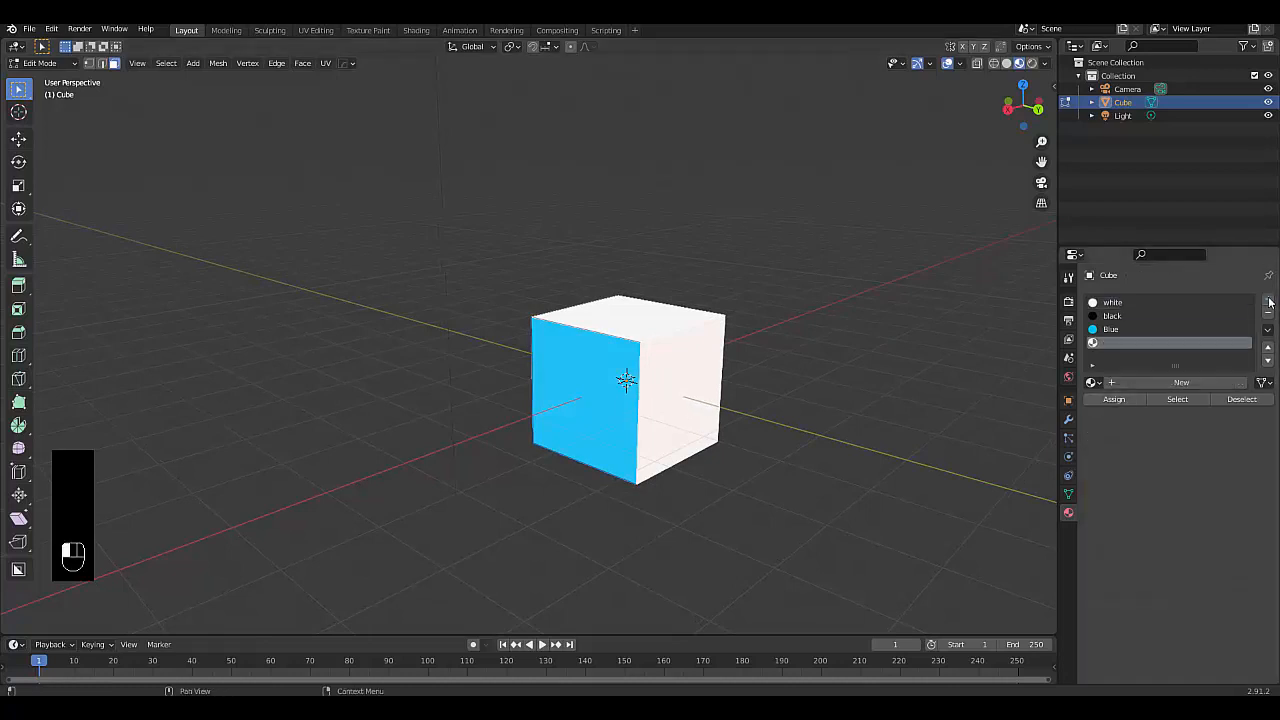
left_click(1154, 383)
type("green")
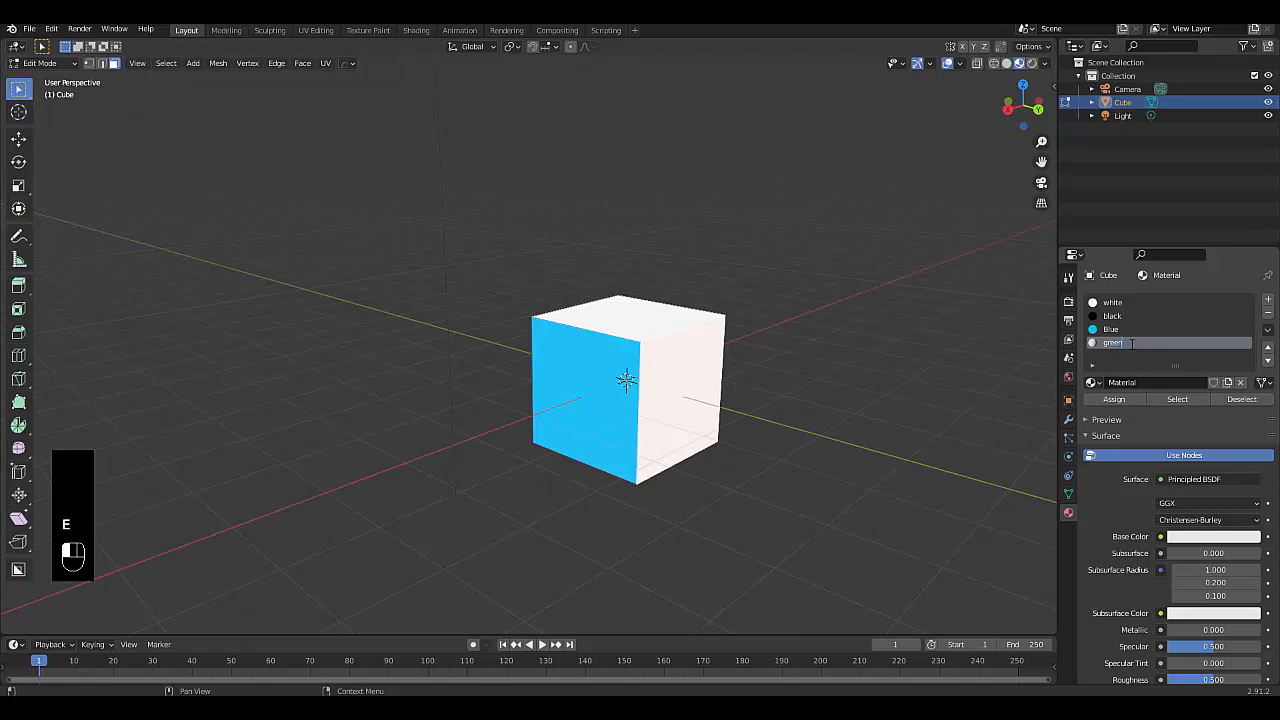
key("Return")
- Give the green material an Emission surface with a bright green color
left_click(1185, 479)
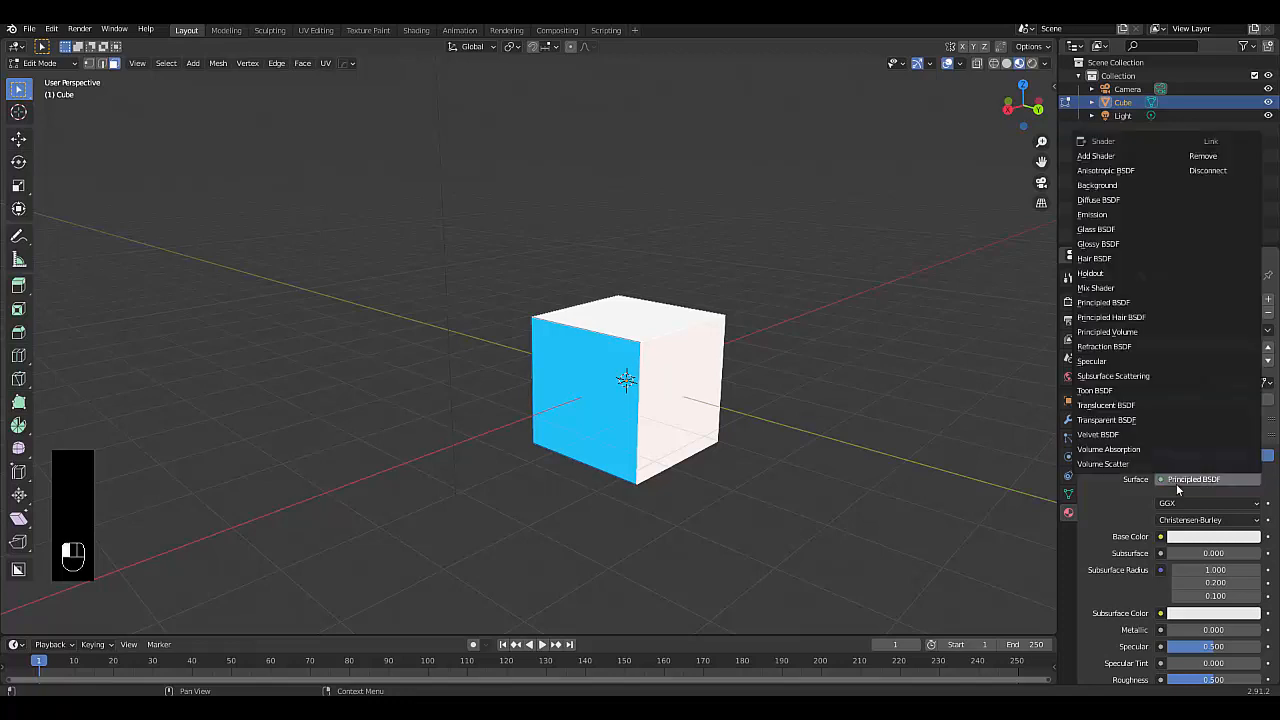
left_click(1130, 205)
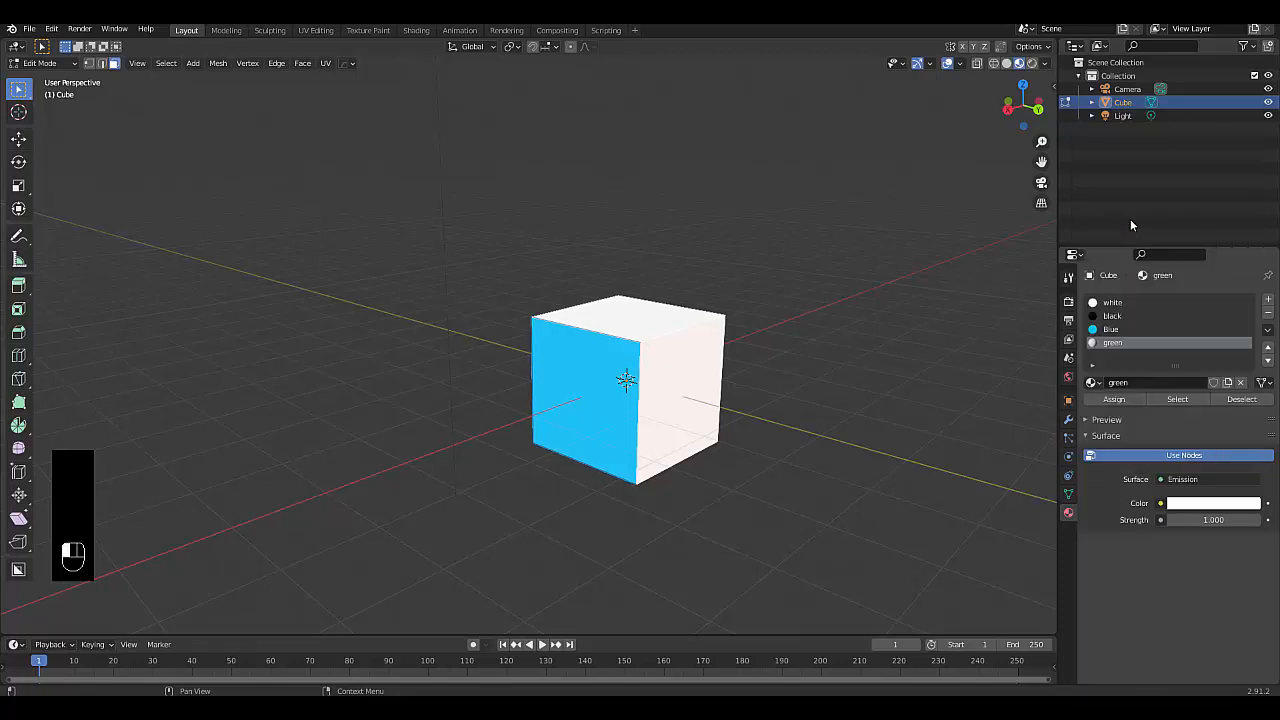
left_click(1209, 506)
left_click_drag(1189, 364, 1149, 337)
- Set the green material's emission strength to 5 and assign it to the selected face opposite the black one
double_click(1183, 520)
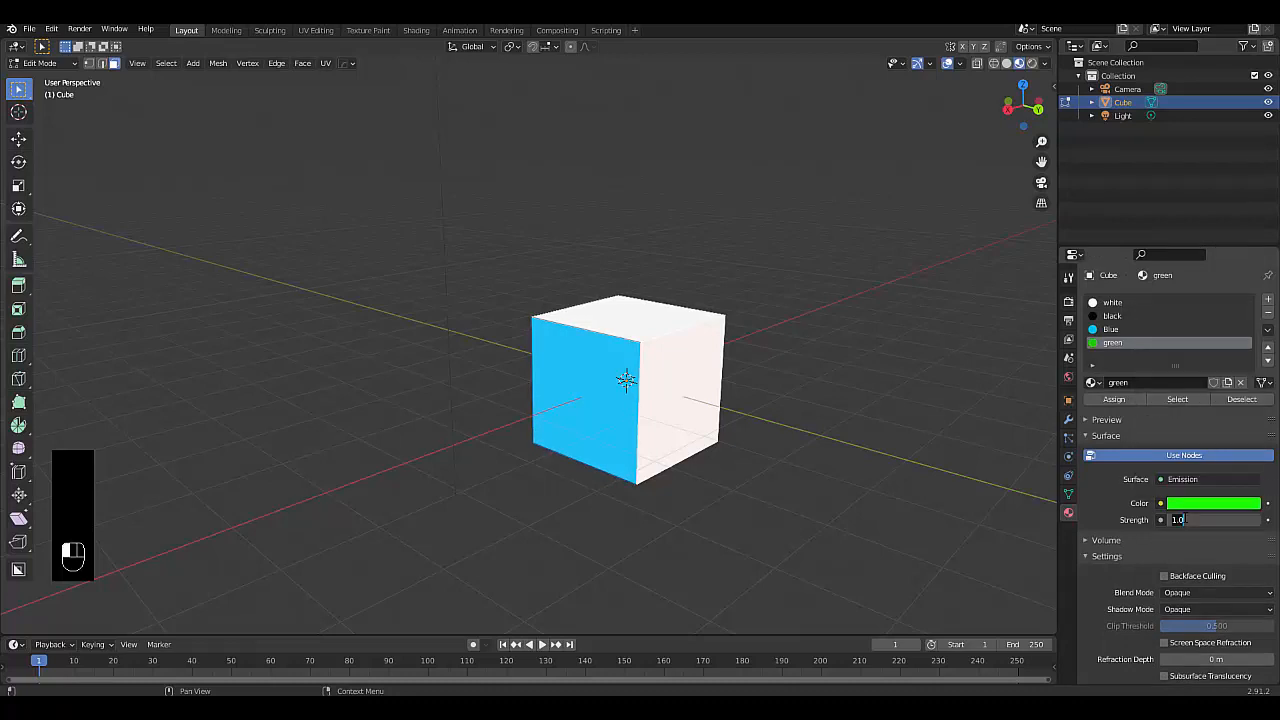
type("5")
key("Return")
left_click(1113, 400)
- Select the side face opposite the blue one and add a fifth material with an Emission surface
middle_click_drag(610, 300, 587, 398)
left_click(771, 427)
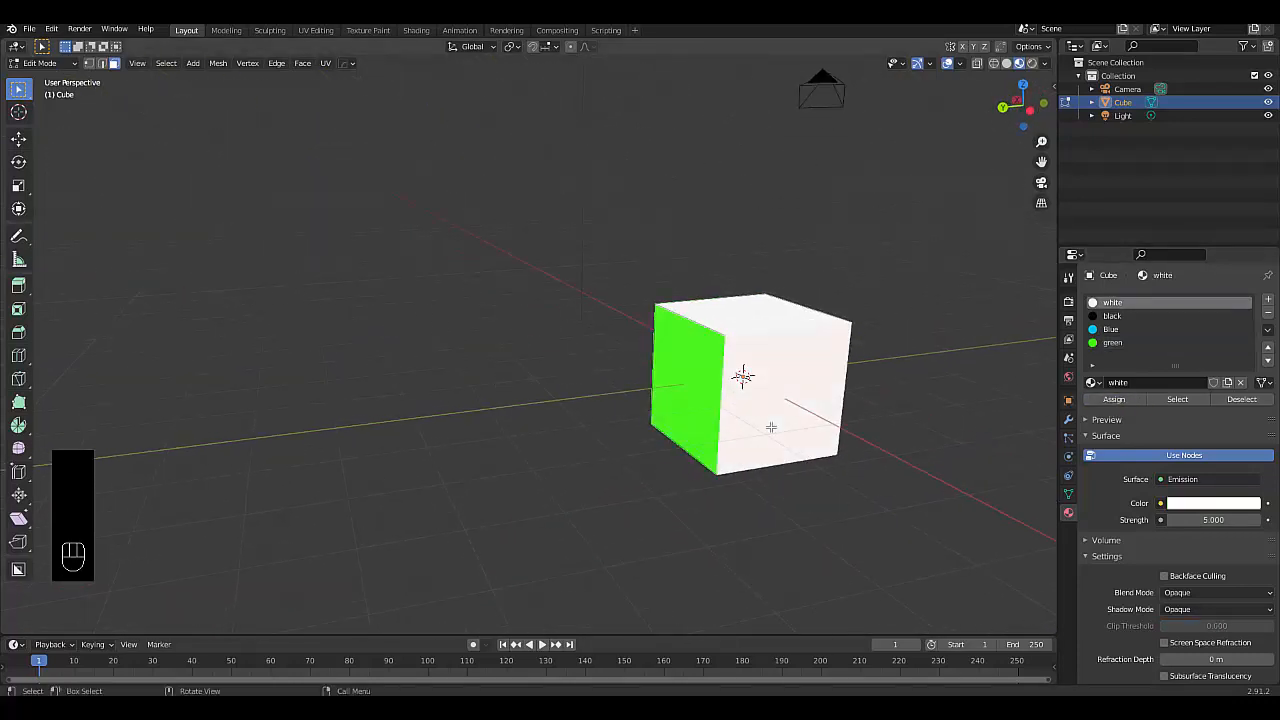
left_click(1268, 299)
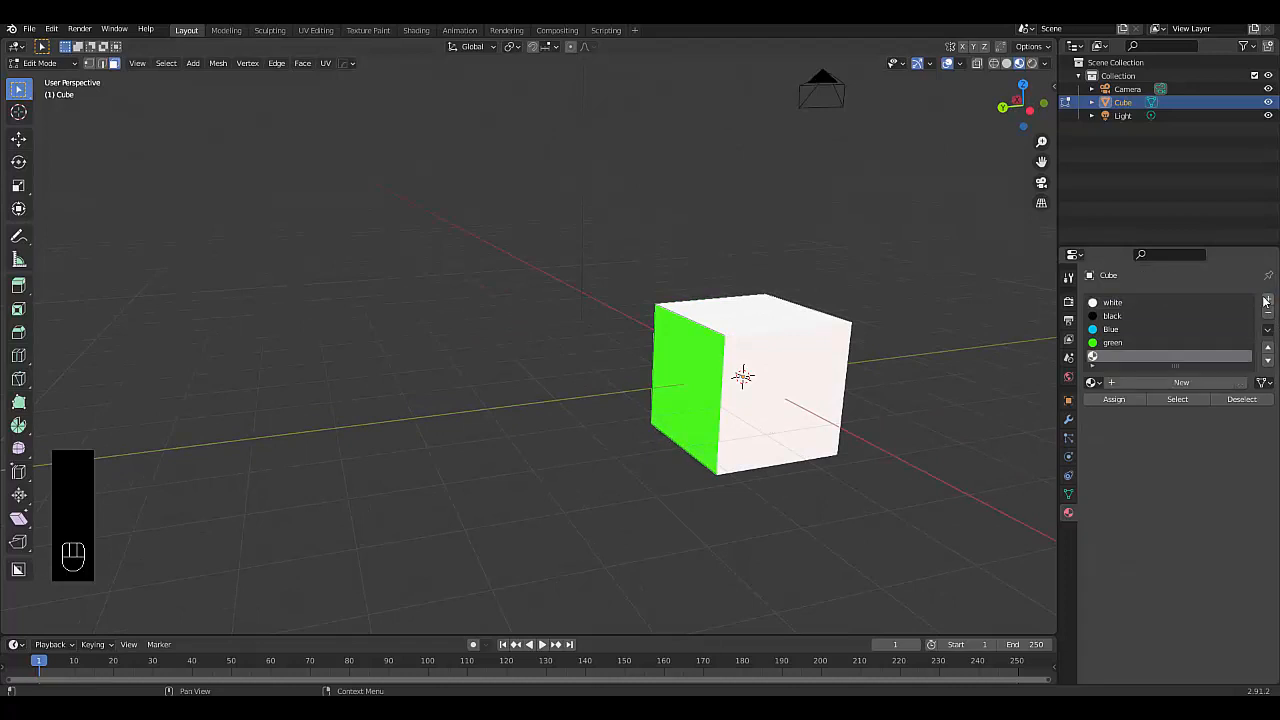
left_click(1150, 384)
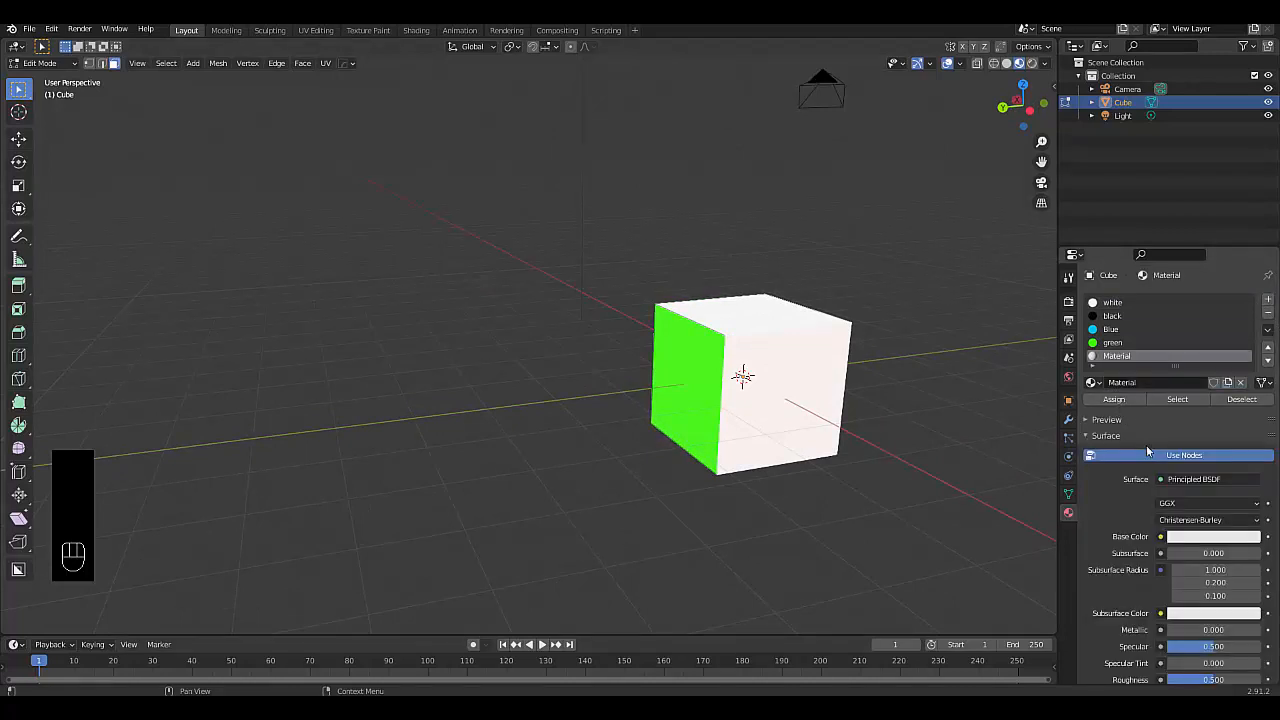
left_click(1180, 481)
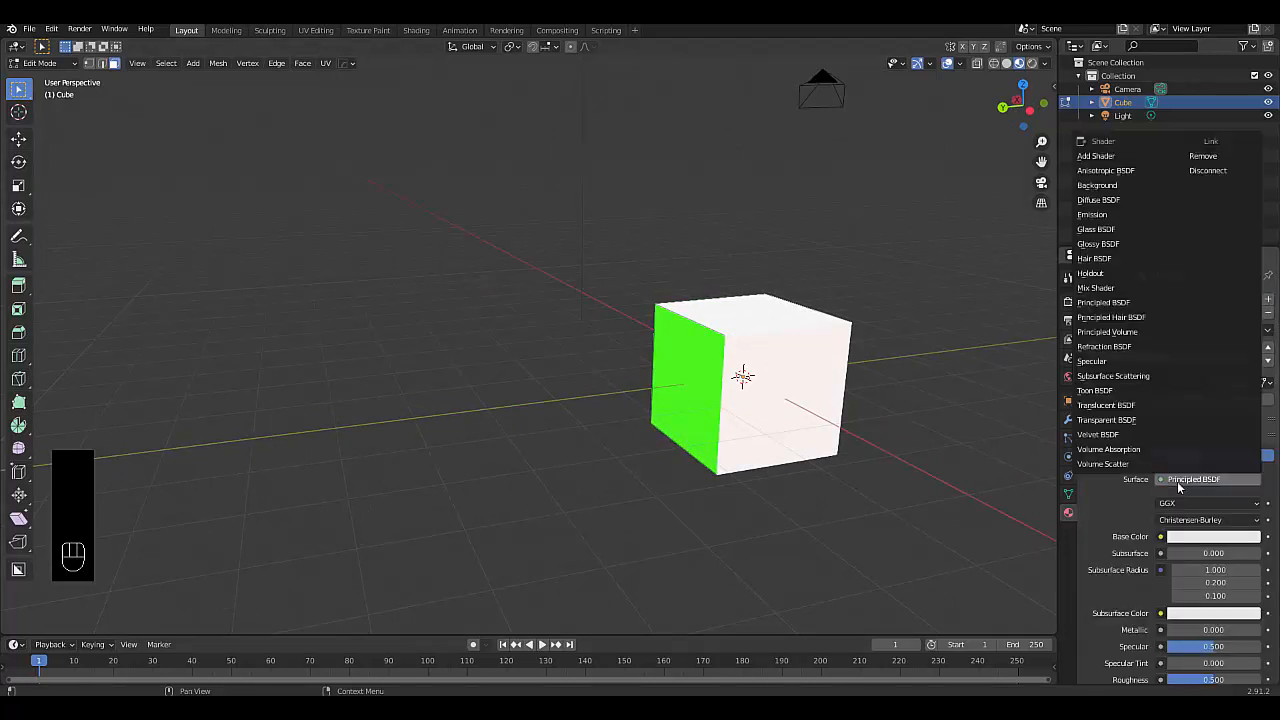
left_click(1111, 216)
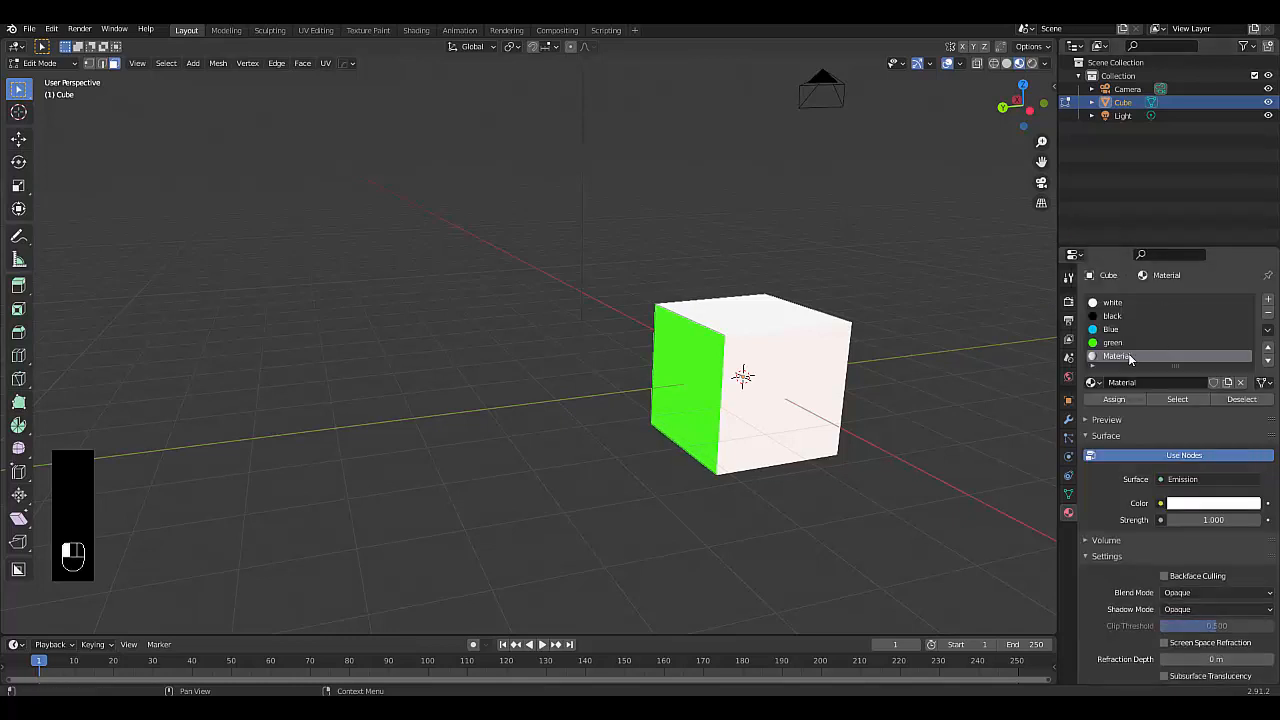
- Name the fifth material red and give its emission a bright red color
type("red")
key("Return")
left_click(1208, 503)
left_click(1186, 406)
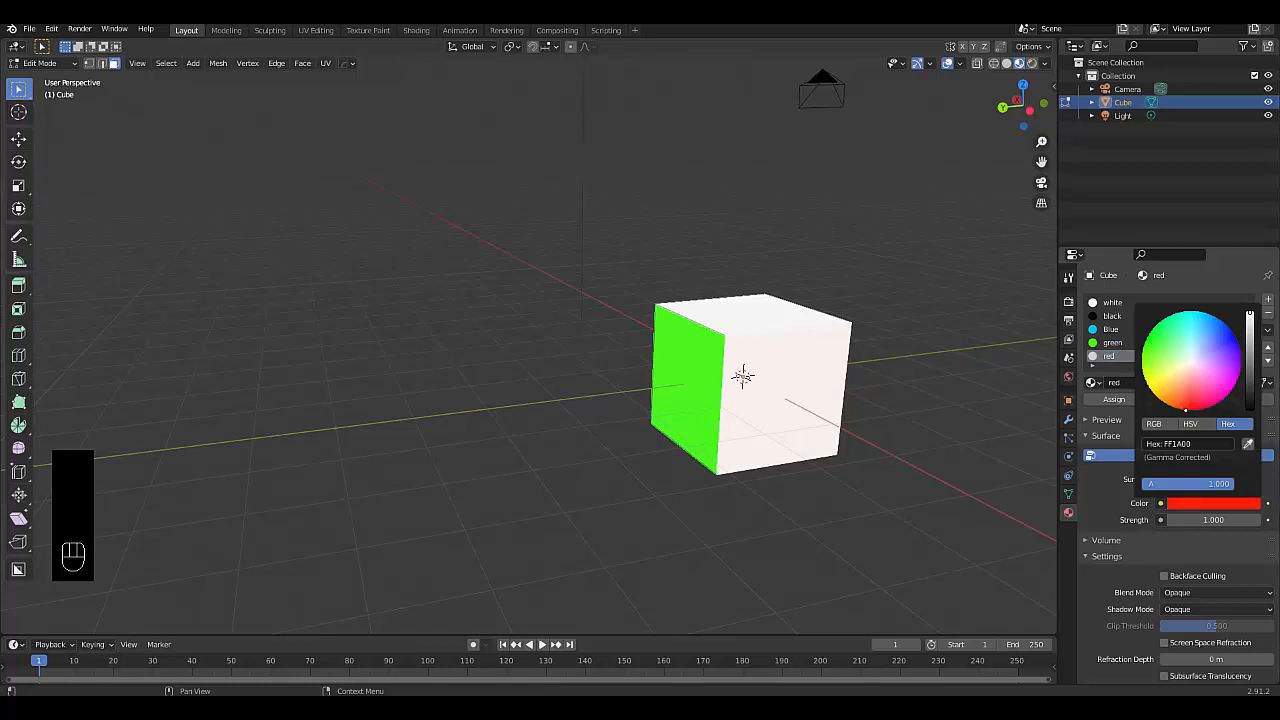
- Set the red material's emission strength to 5 and assign it to the selected face opposite the blue one
left_click(1213, 519)
type("5")
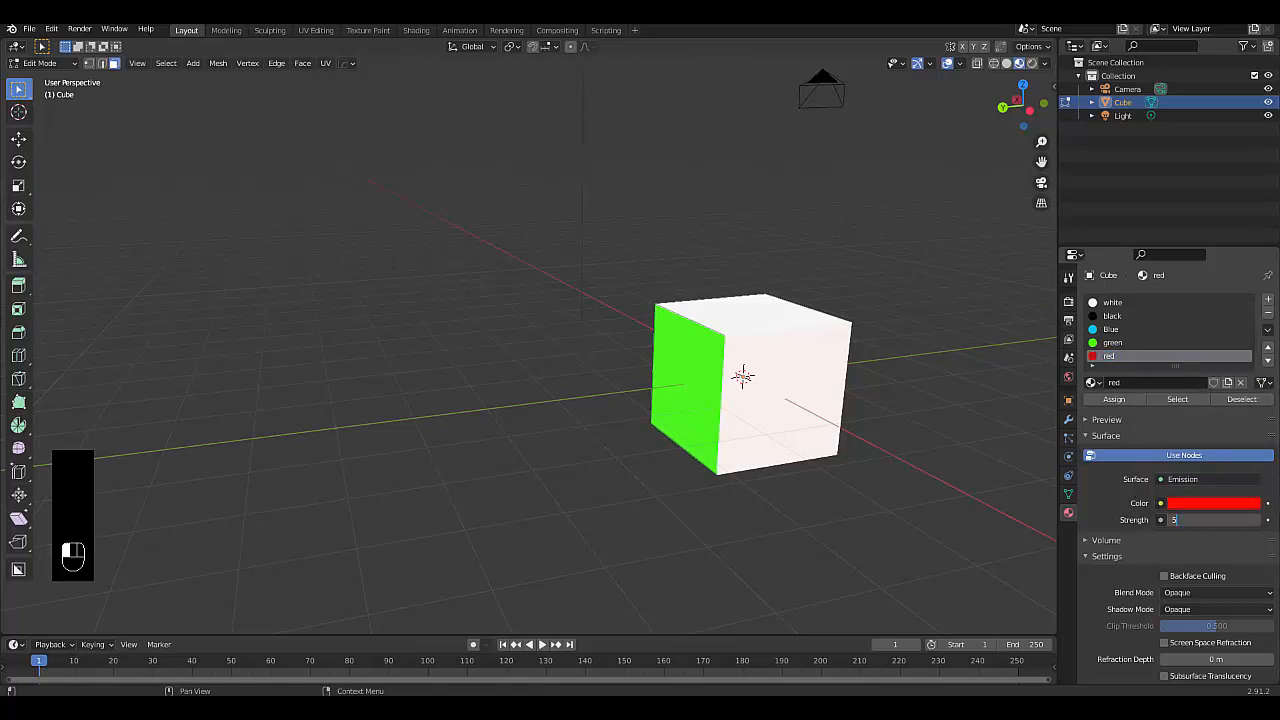
key("Return")
left_click(1114, 399)
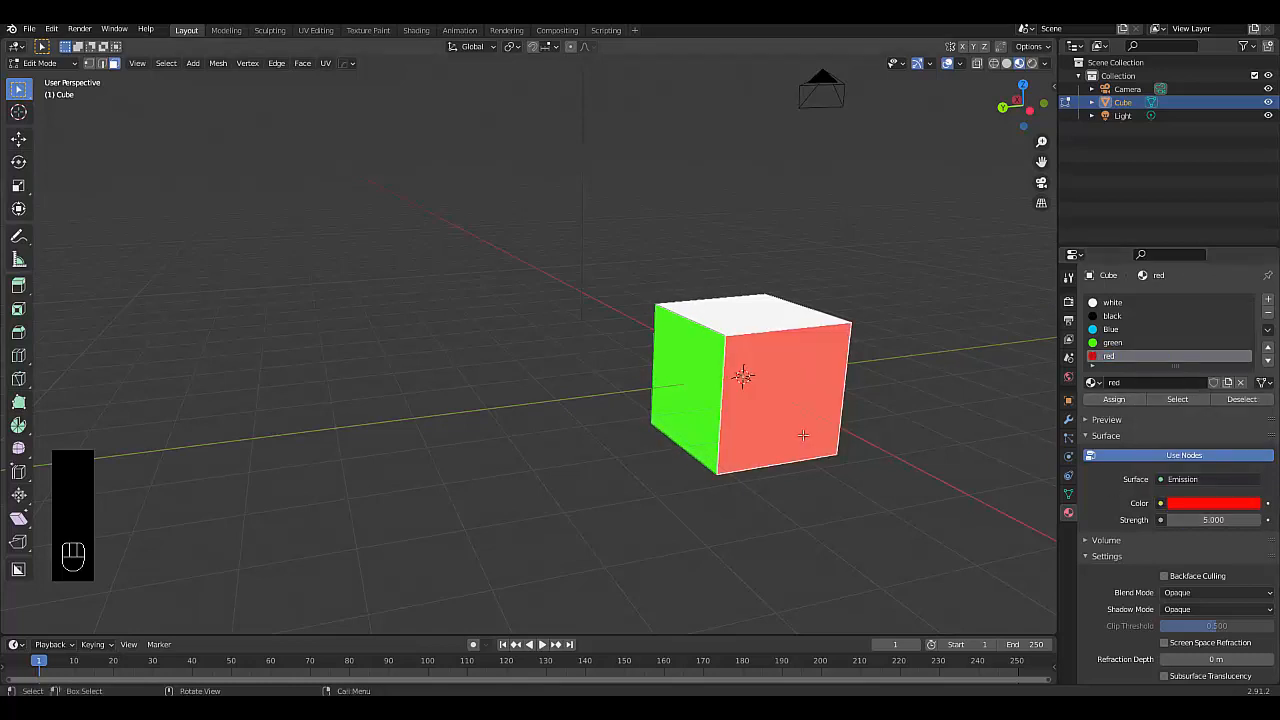
- Select the cube's bottom face and add a sixth material named yellow with an Emission surface
middle_click_drag(800, 434, 900, 475)
left_click(1112, 302)
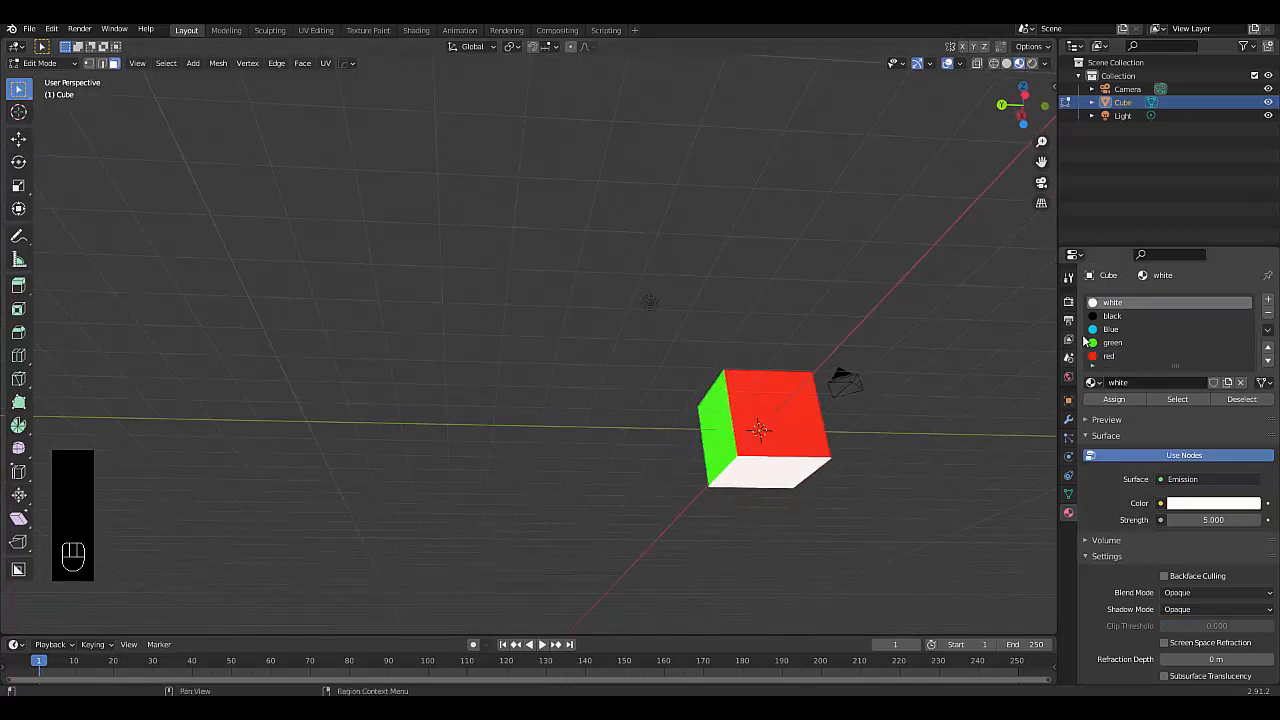
left_click(1268, 299)
left_click(1178, 383)
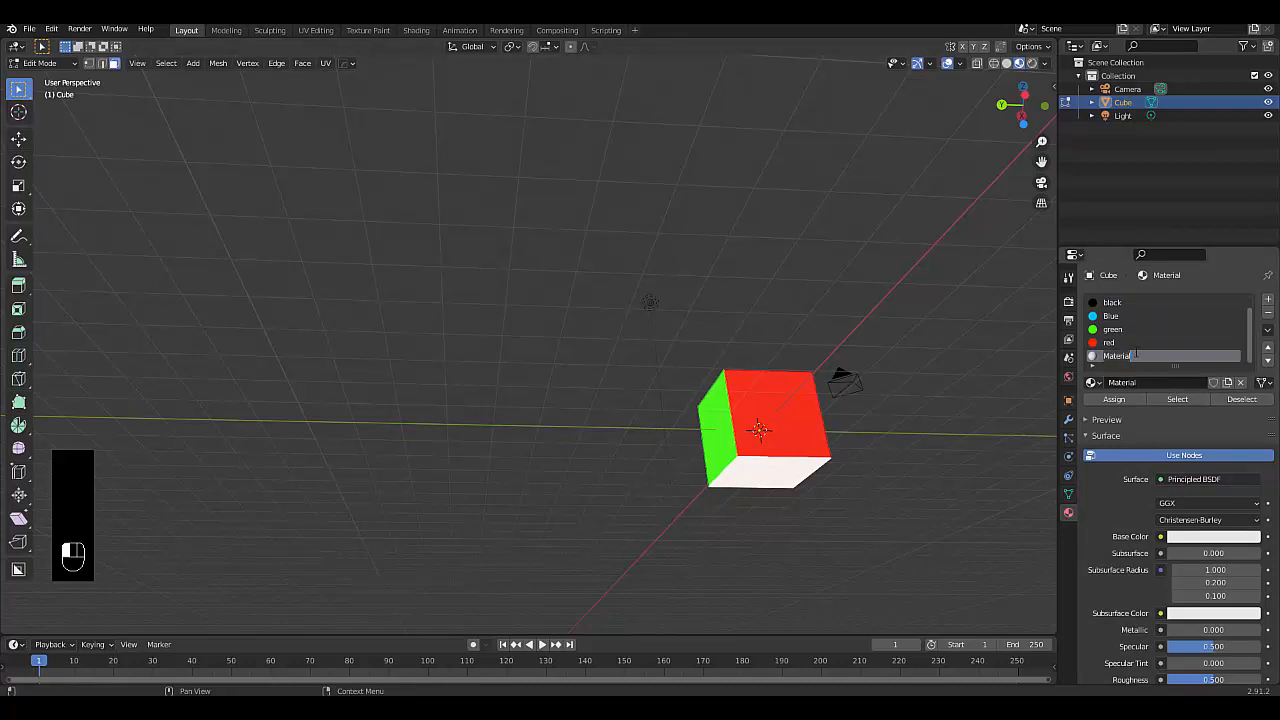
type("yellow")
key("Return")
left_click(1192, 480)
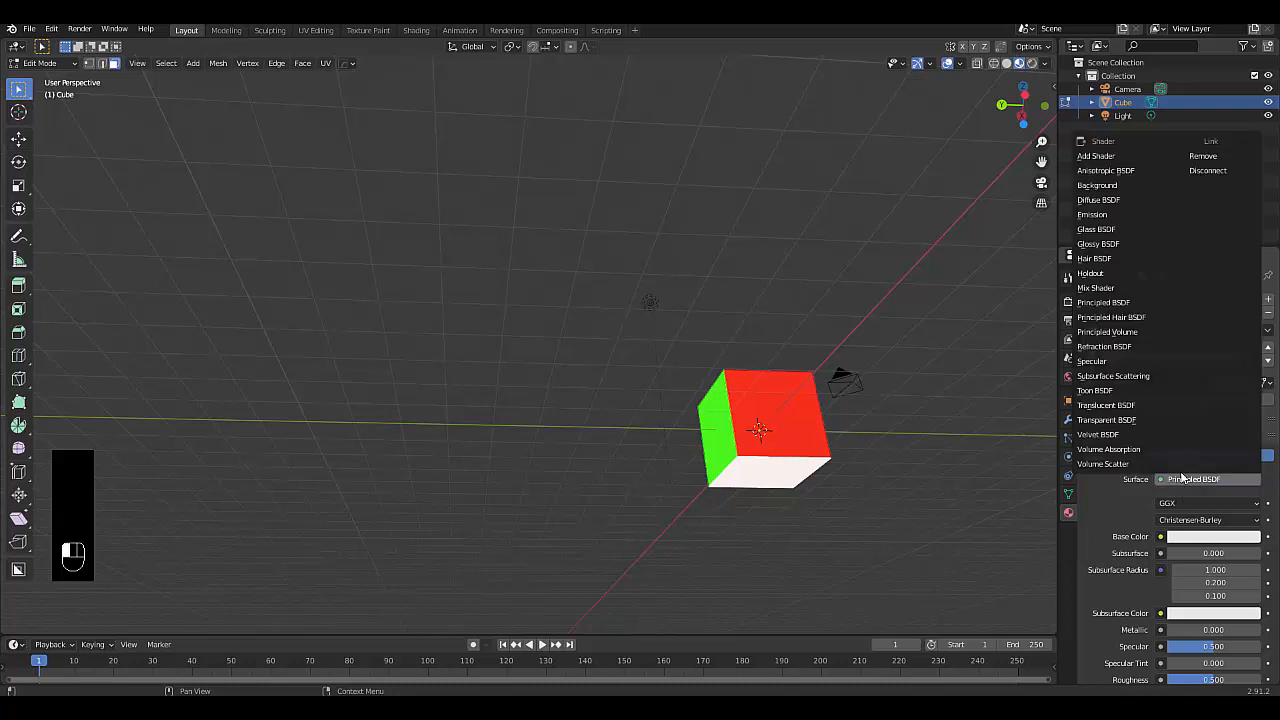
left_click(1096, 215)
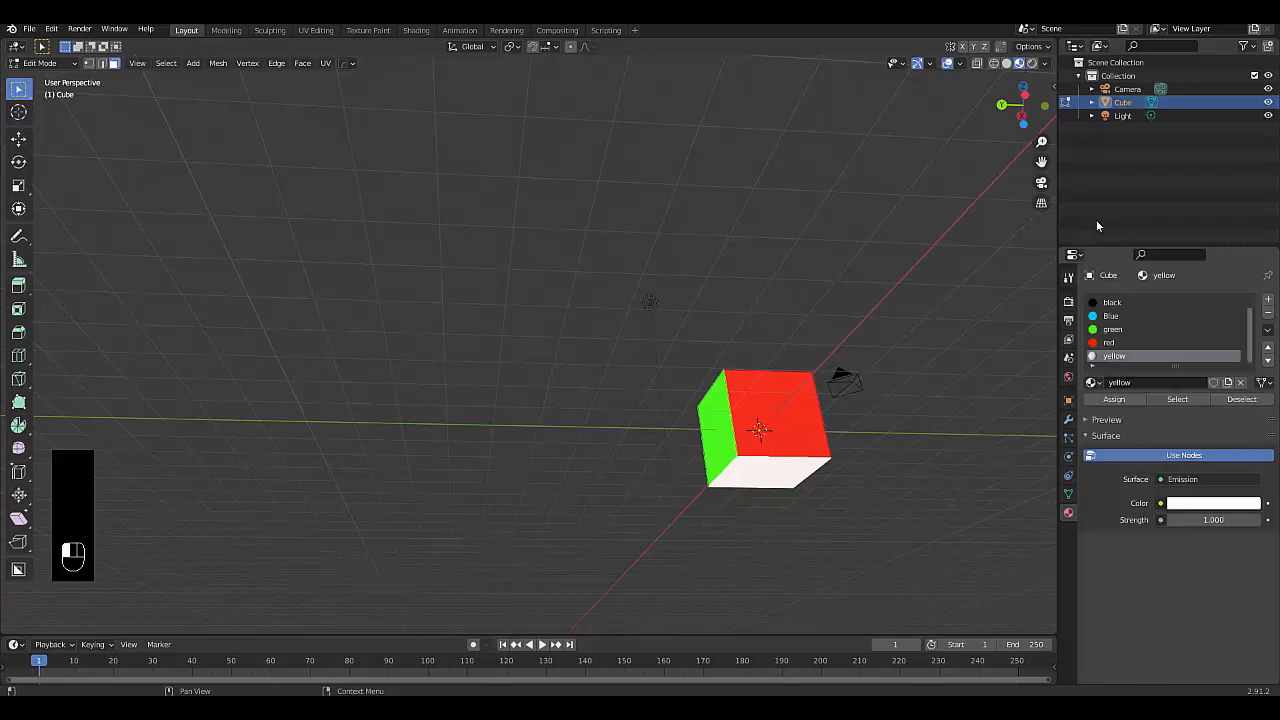
- Give the yellow material a bright yellow emission at strength 5 and assign it to the bottom face
mouse_move(1213, 520)
left_mouse_down()
mouse_move(1270, 520)
mouse_move(1207, 503)
left_mouse_up()
left_click(1207, 503)
left_click_drag(1181, 406, 1172, 381)
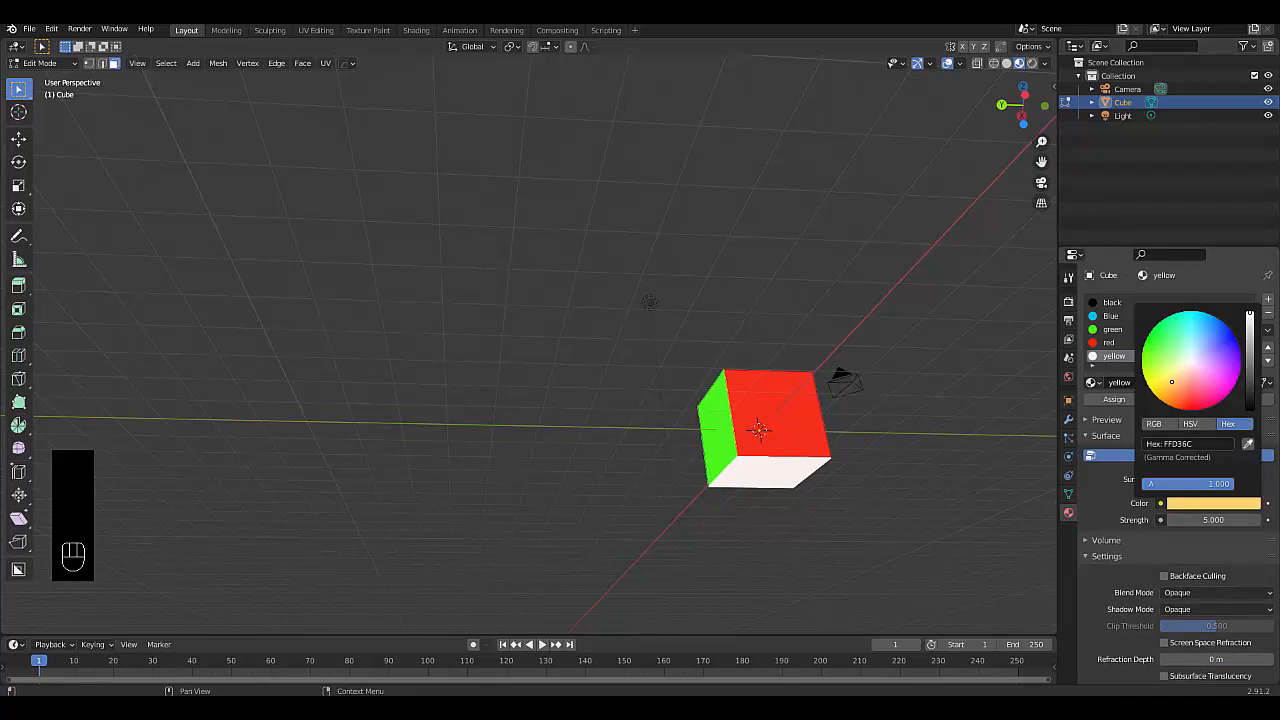
left_click(1114, 399)
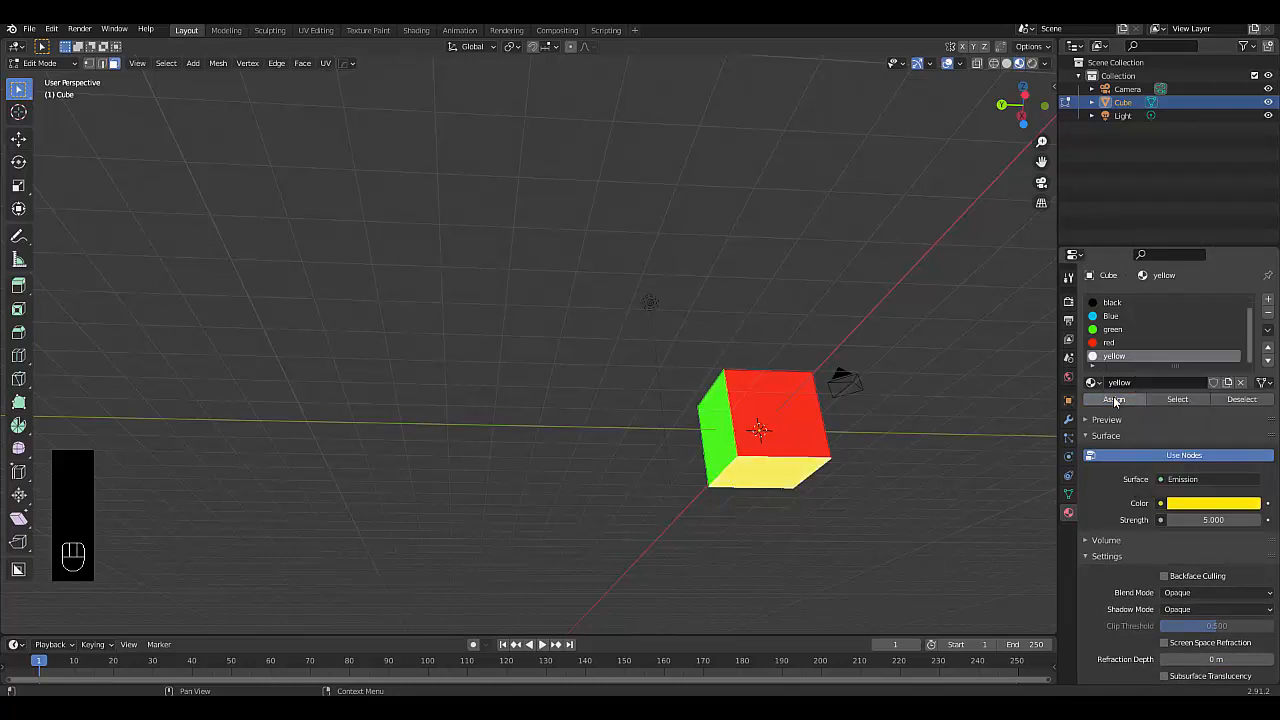
- Lengthen the material slot list to fit all six of the cube's materials
scroll(795, 429, "down", 3)
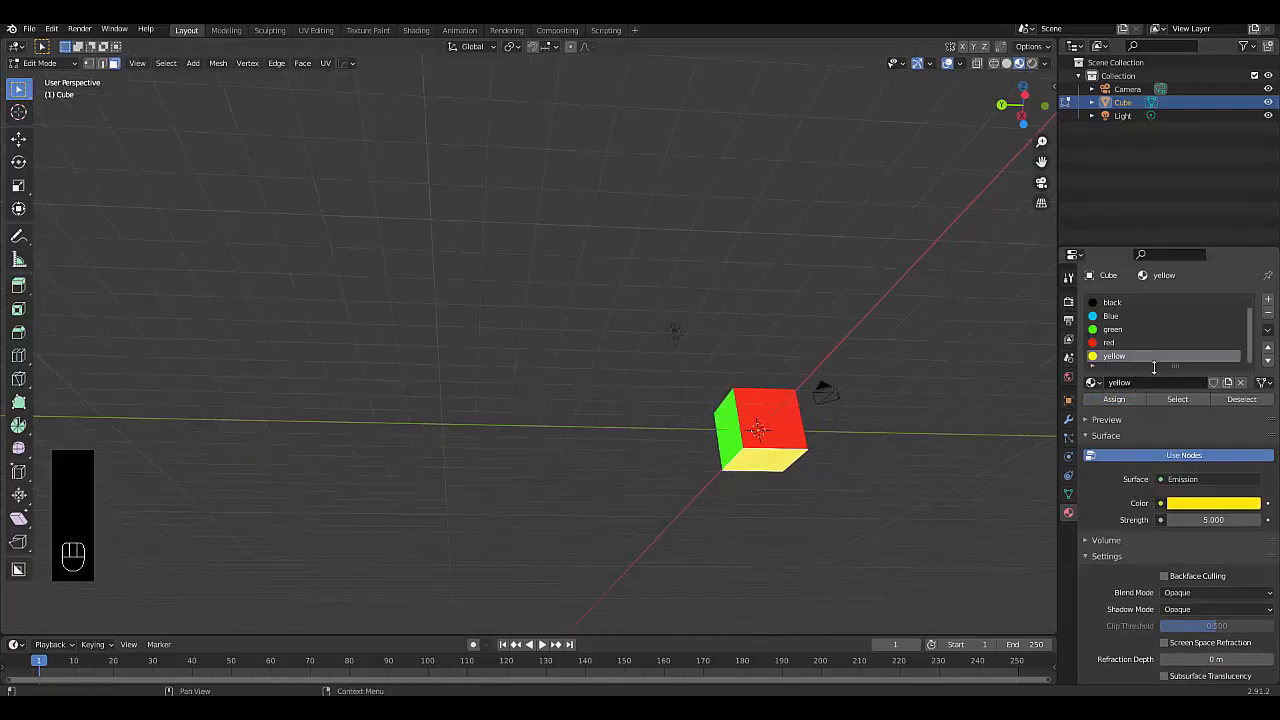
left_click_drag(1175, 364, 1175, 378)
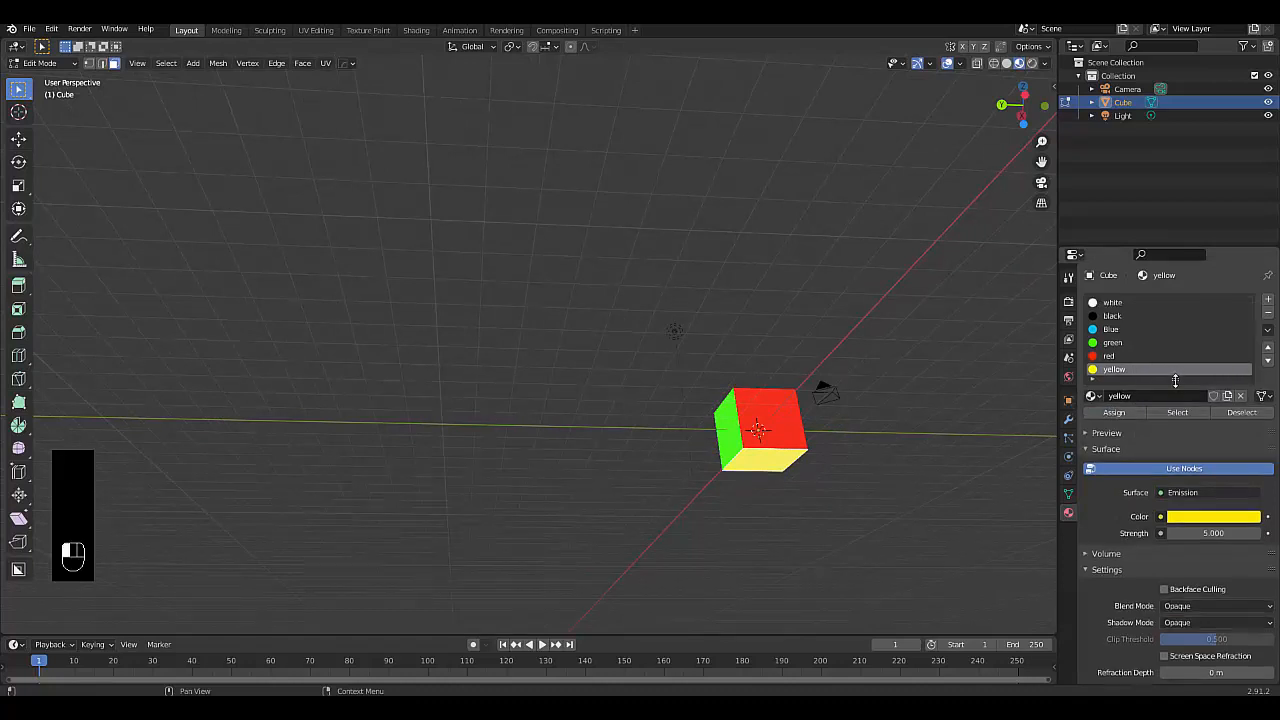
scroll(760, 480, "down", 2)
mouse_move(760, 494)
middle_mouse_down()
mouse_move(800, 529)
mouse_move(786, 500)
mouse_move(752, 493)
middle_mouse_up()
scroll(770, 490, "up", 4)
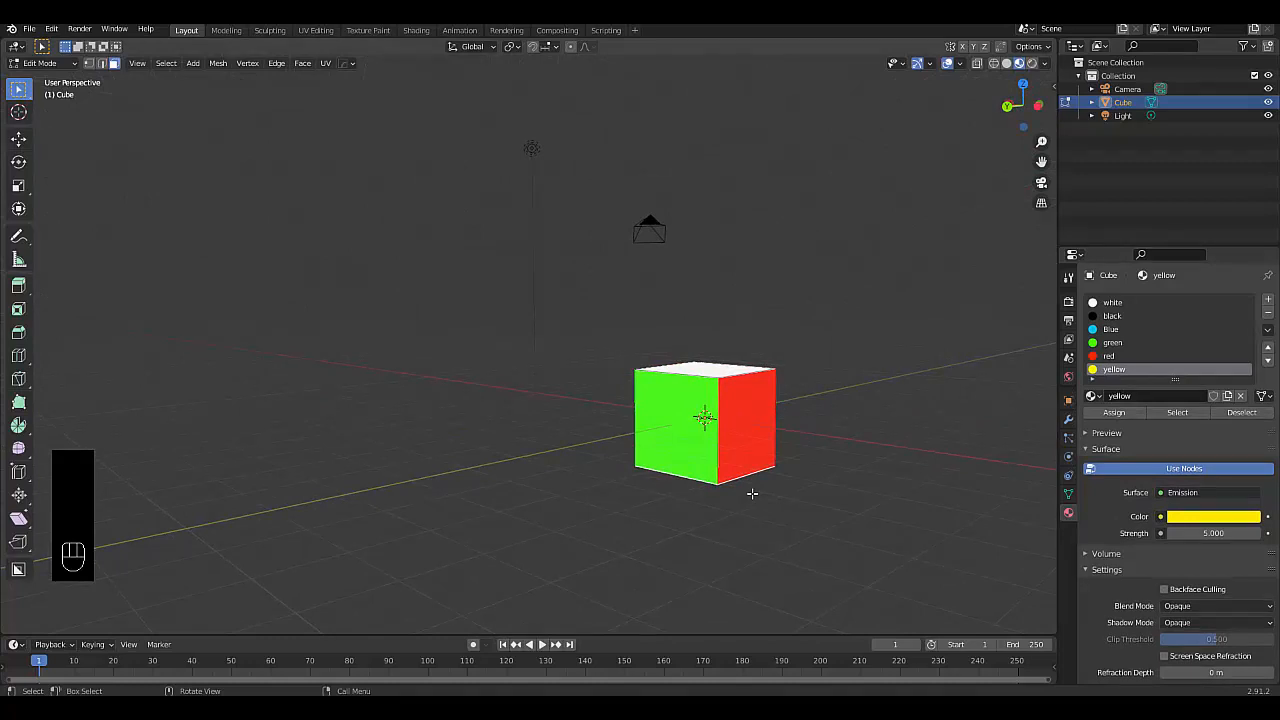
- Return to Object Mode and raise the cube 1 m along the Z axis in the front view
key("Tab")
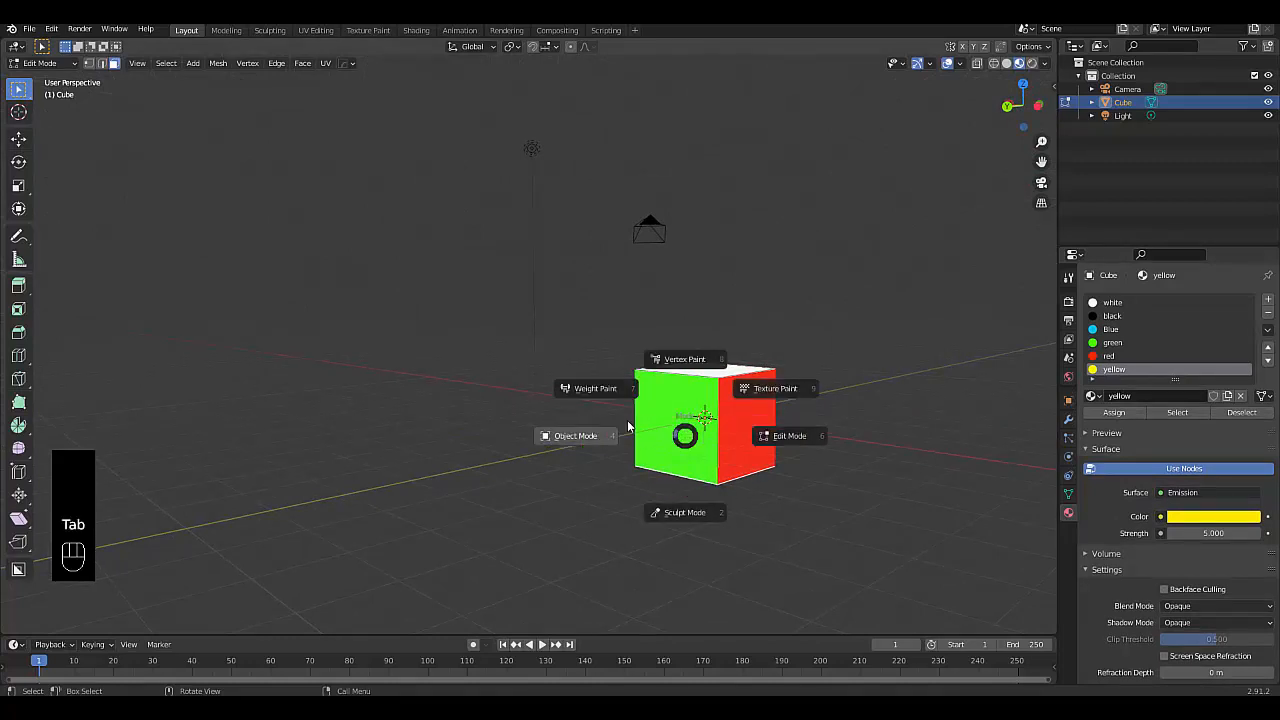
key("KP_1")
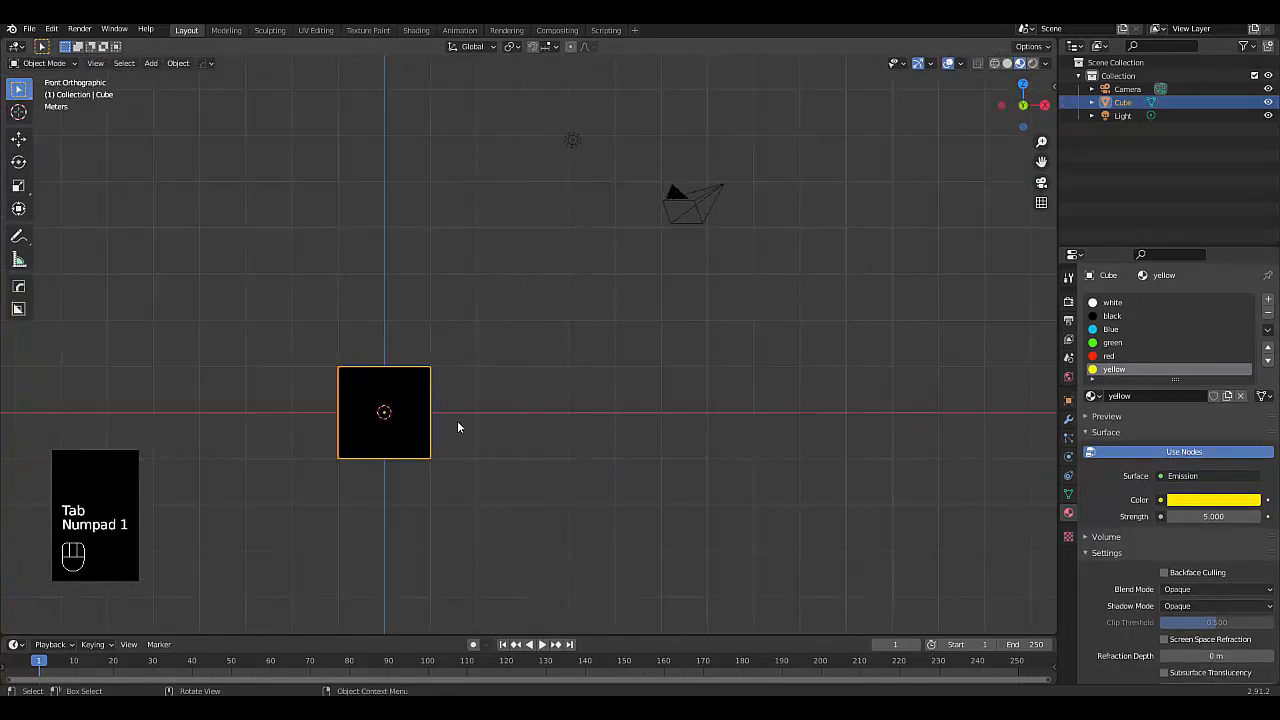
scroll(285, 423, "up", 2)
key("g")
key("z")
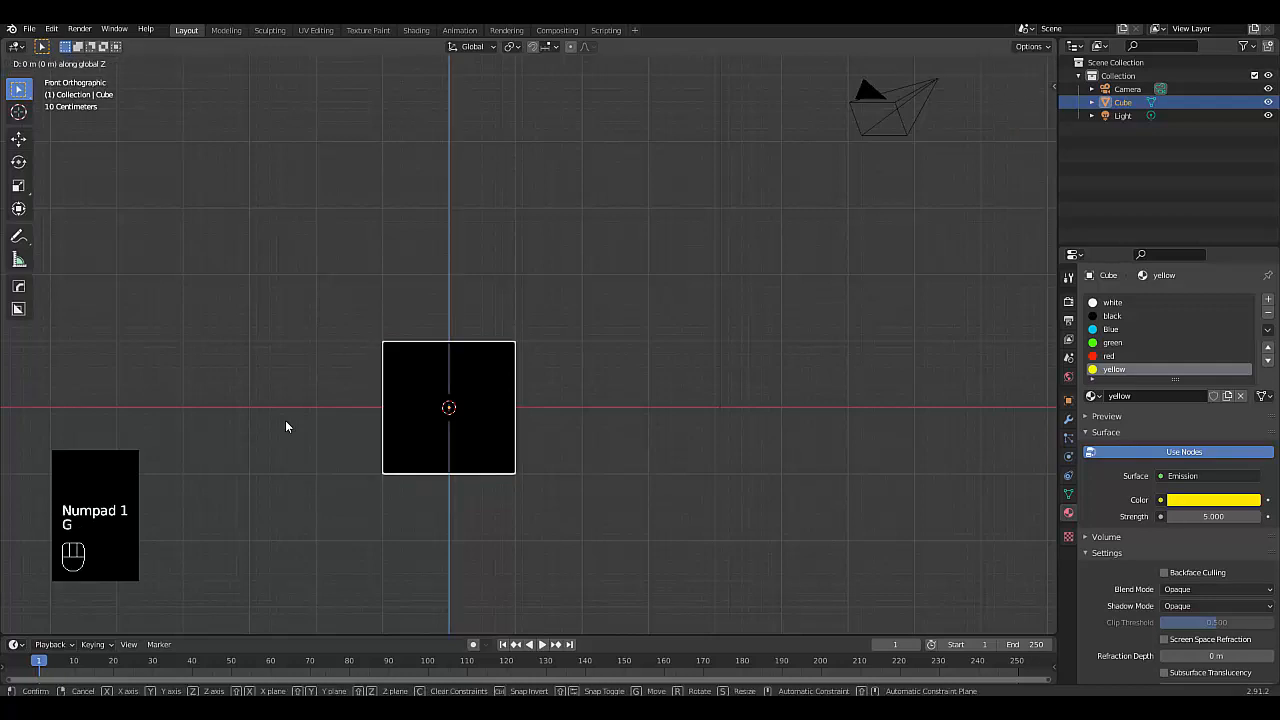
key("1")
left_click(285, 426)
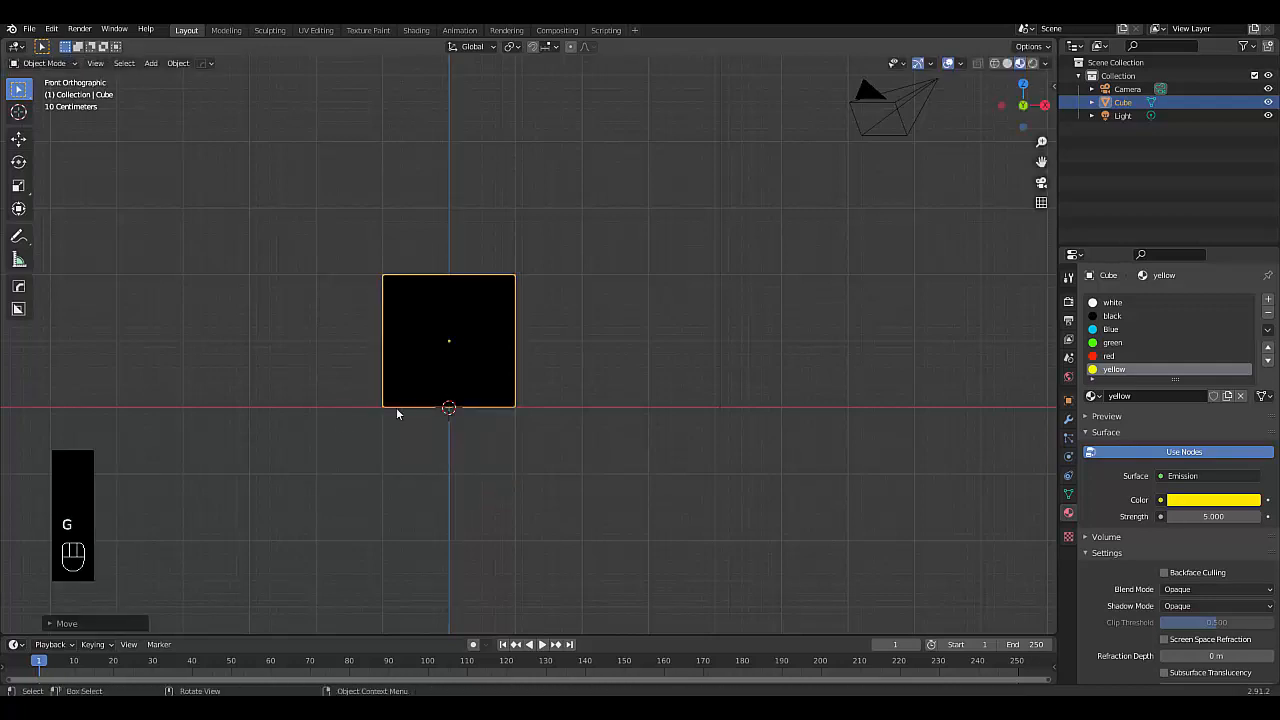
- Add a plane at the origin beneath the cube and scale it by 20 as a floor
key("shift+a")
mouse_move(374, 279)
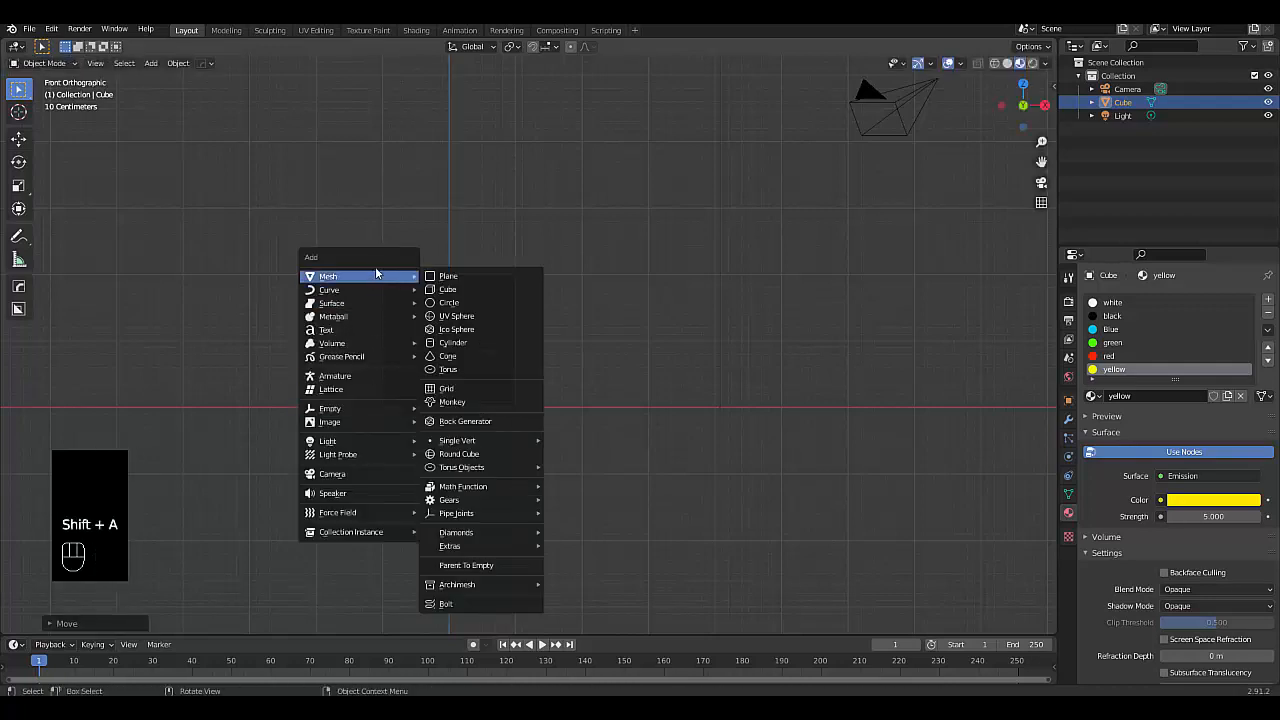
left_click(442, 280)
type("s20")
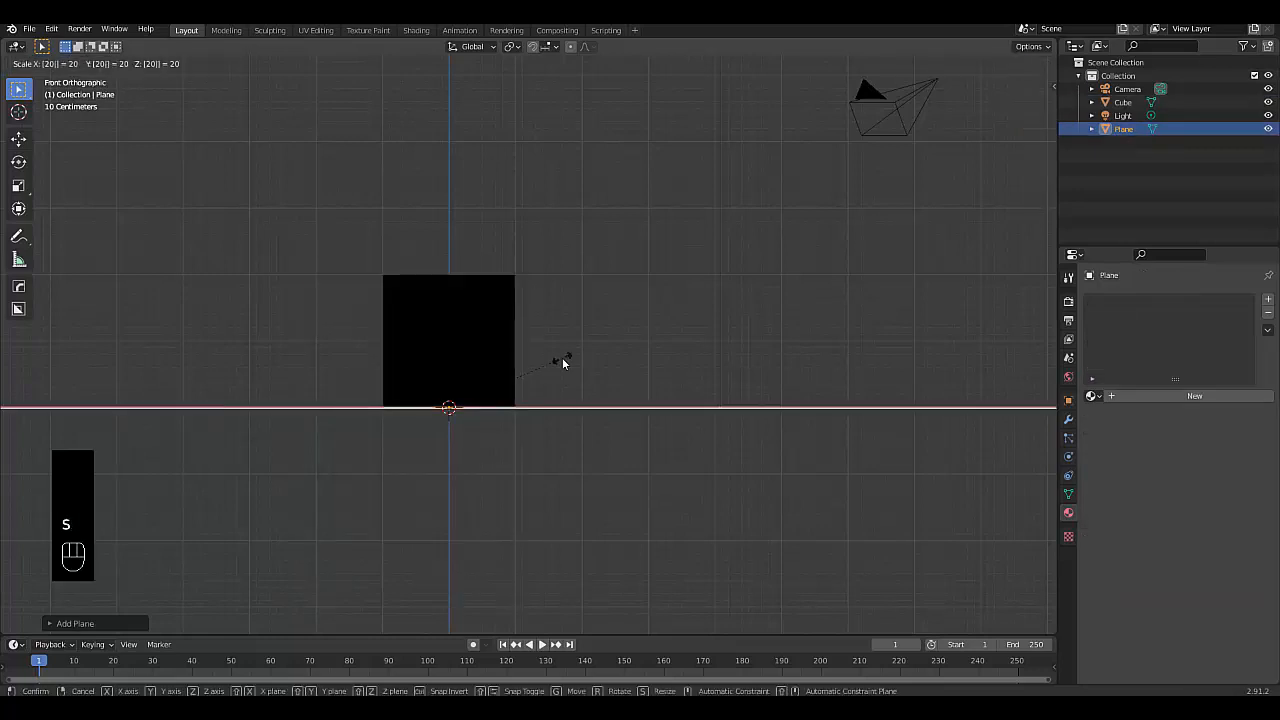
left_click(562, 361)
middle_click_drag(554, 362, 447, 354)
scroll(449, 420, "down", 3)
scroll(440, 410, "up", 5)
scroll(455, 468, "down", 2)
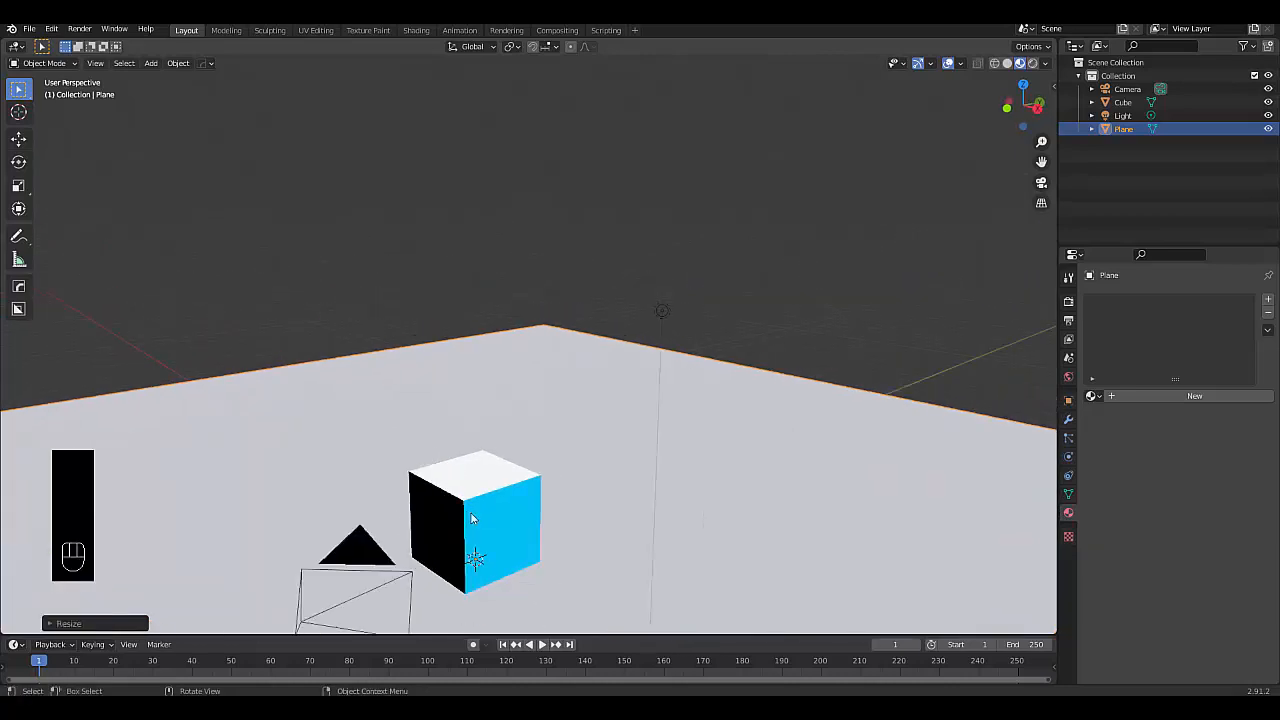
- Add an Array modifier to the cube with a count of 3 and a relative offset X factor of 1.02
left_click(497, 528)
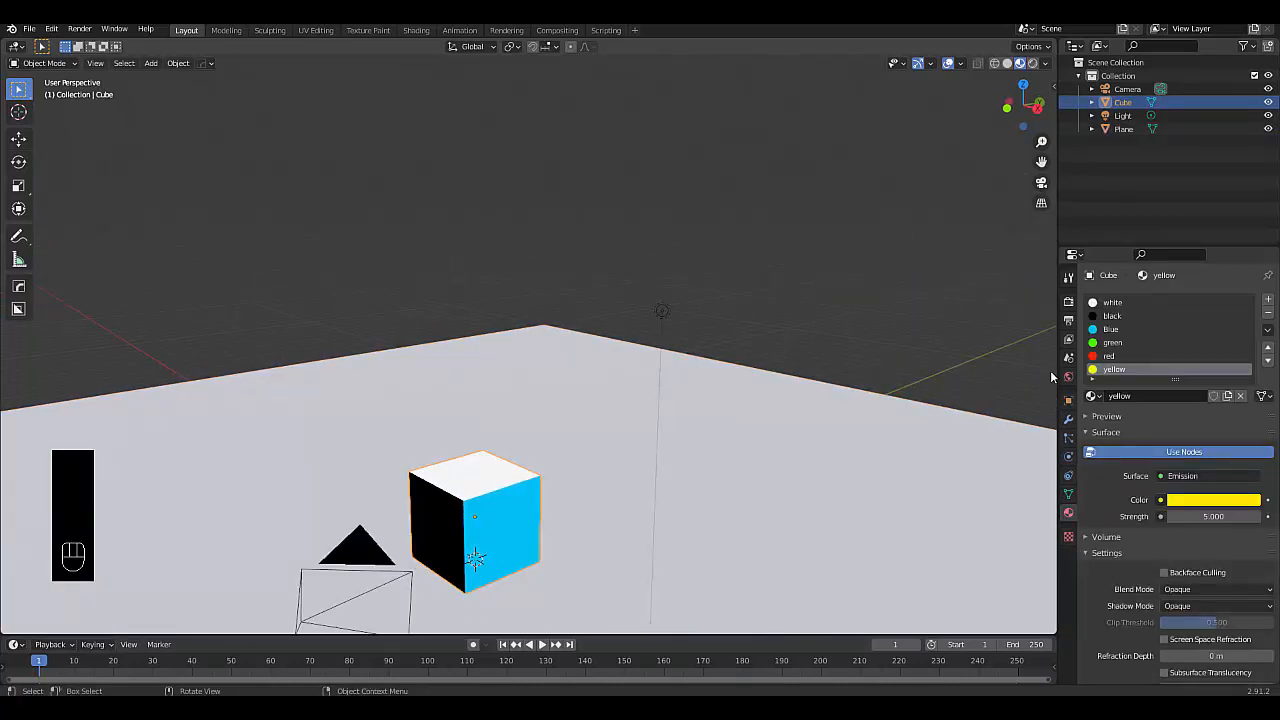
left_click(1068, 418)
left_click(1125, 299)
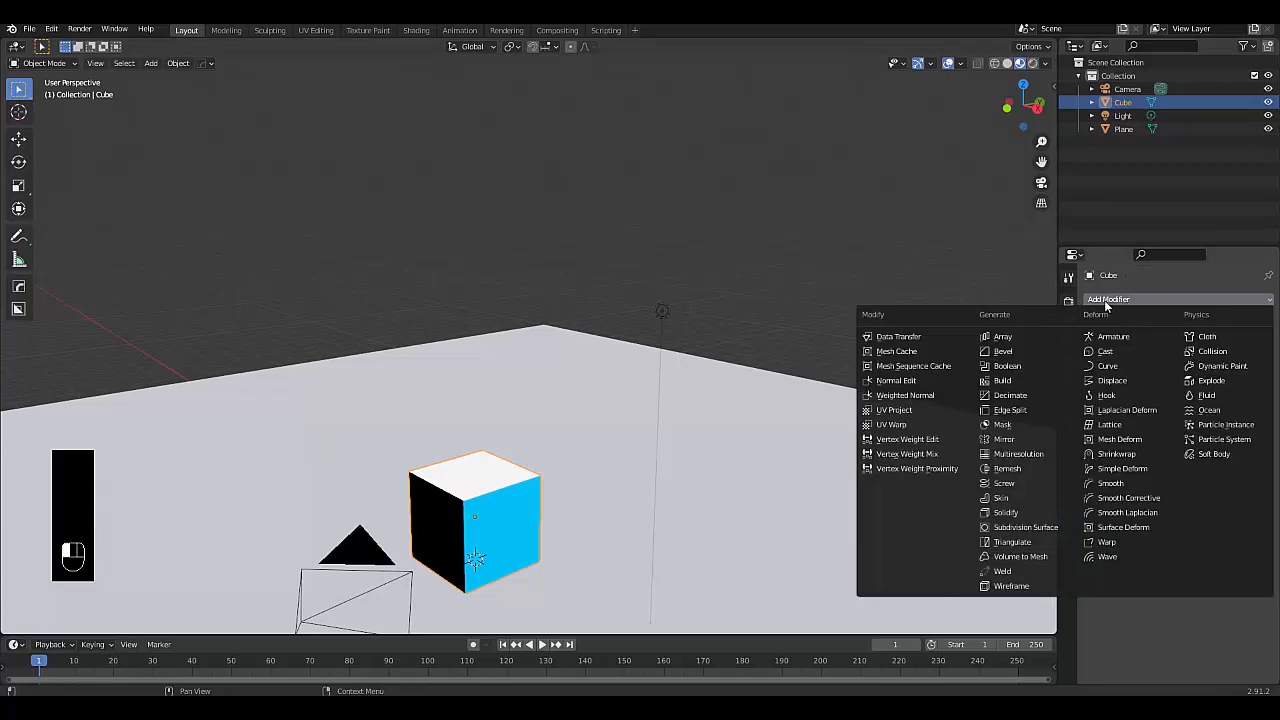
left_click(1038, 337)
left_click(1210, 398)
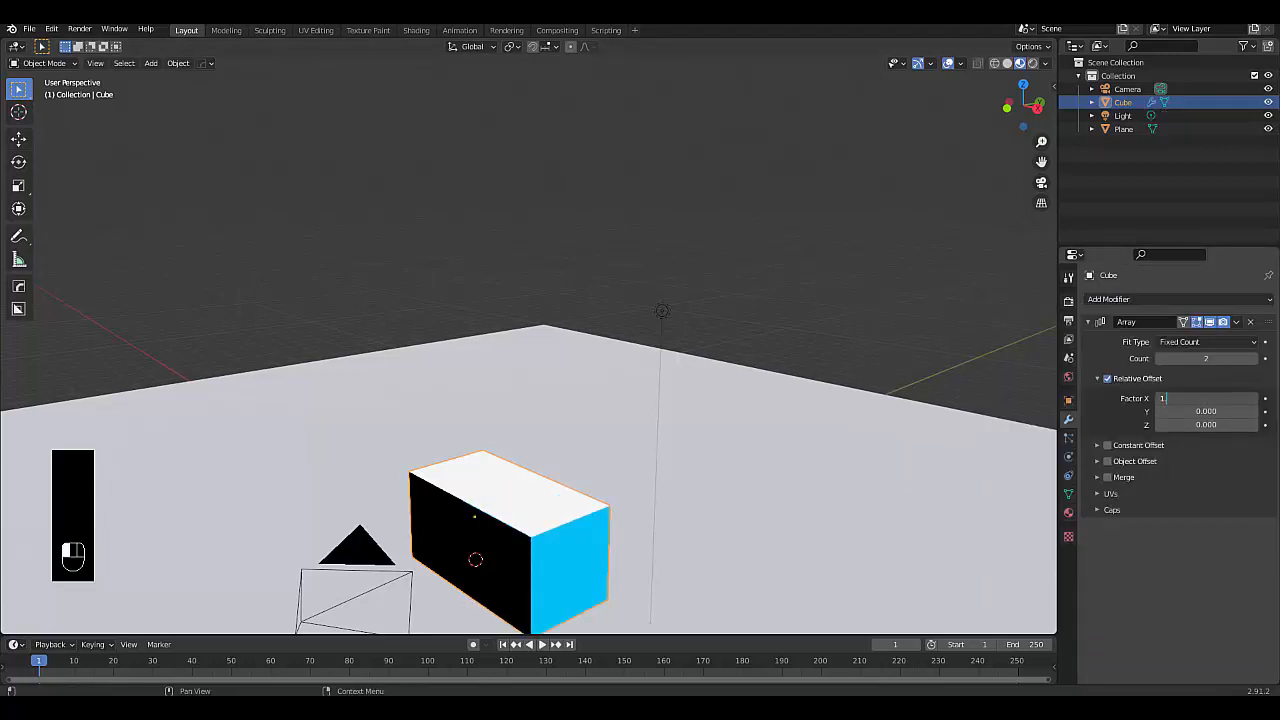
type("1.02")
key("Return")
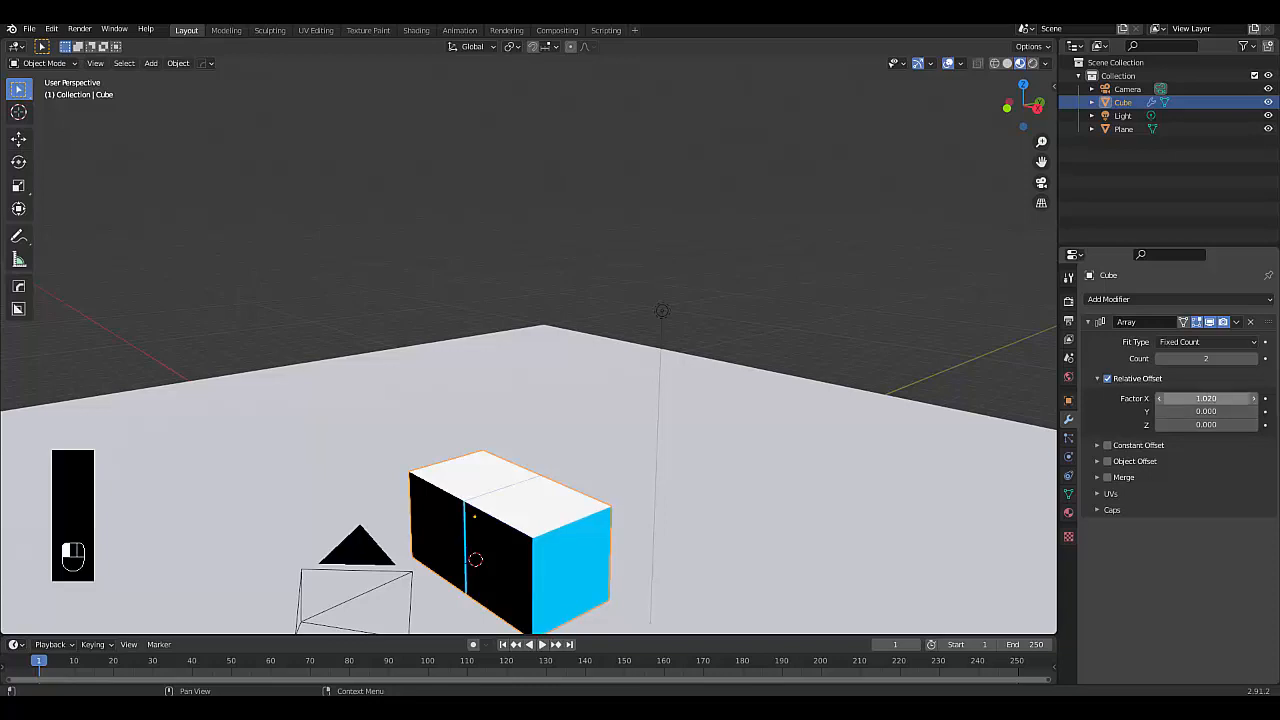
left_click(1256, 359)
left_click(1090, 321)
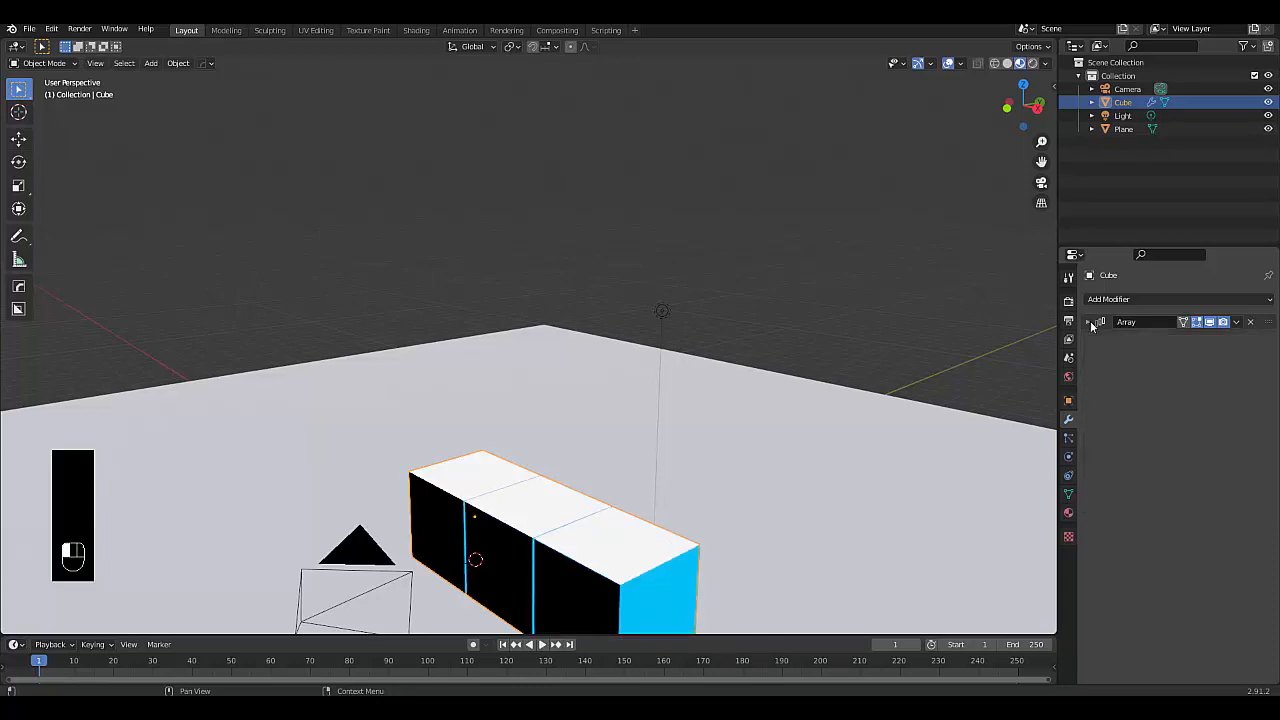
- Add a second Array modifier to the cube with a count of 3 and relative offset factors X 0 and Y 1.02
left_click(1103, 299)
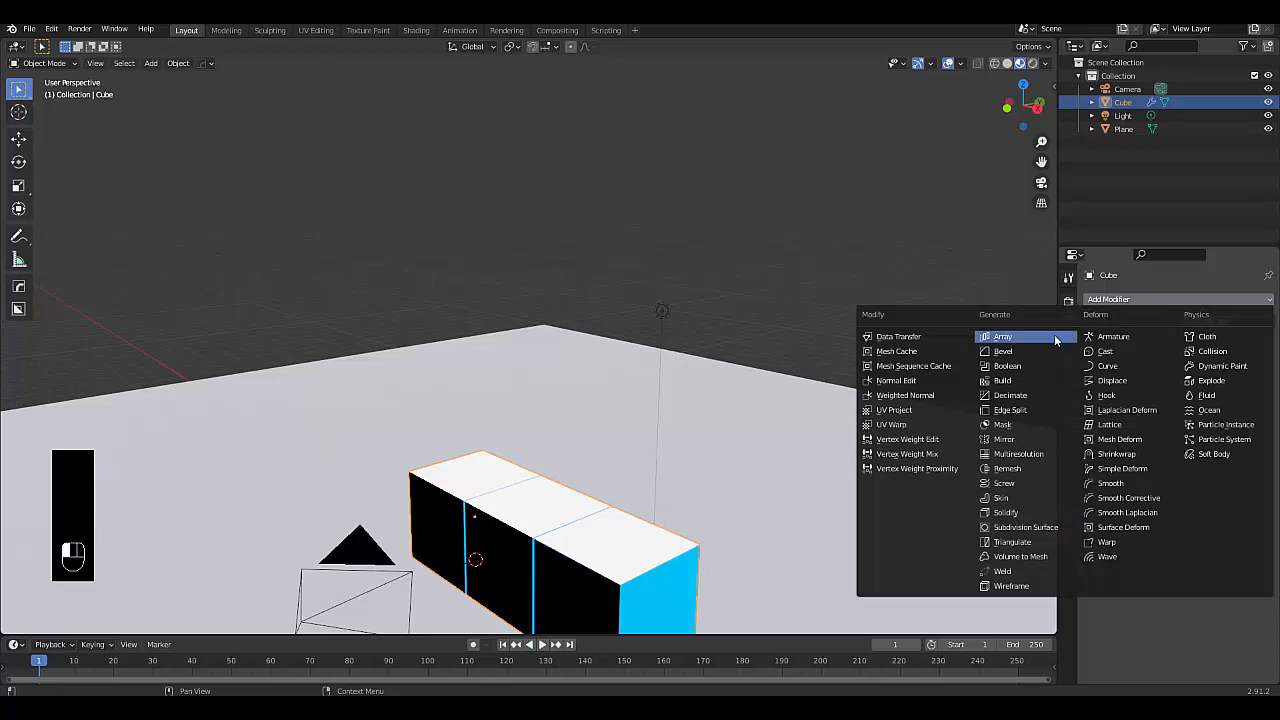
left_click(1000, 336)
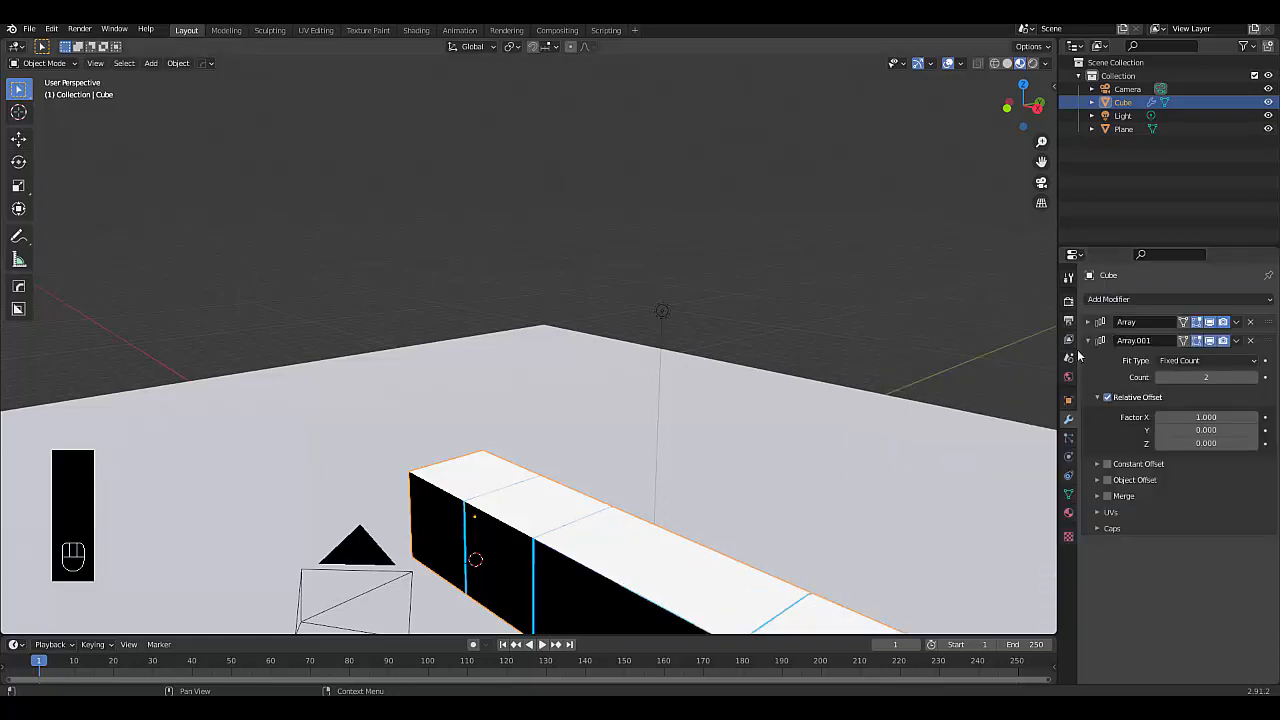
left_click(1261, 377)
left_click(1206, 417)
type("1.0")
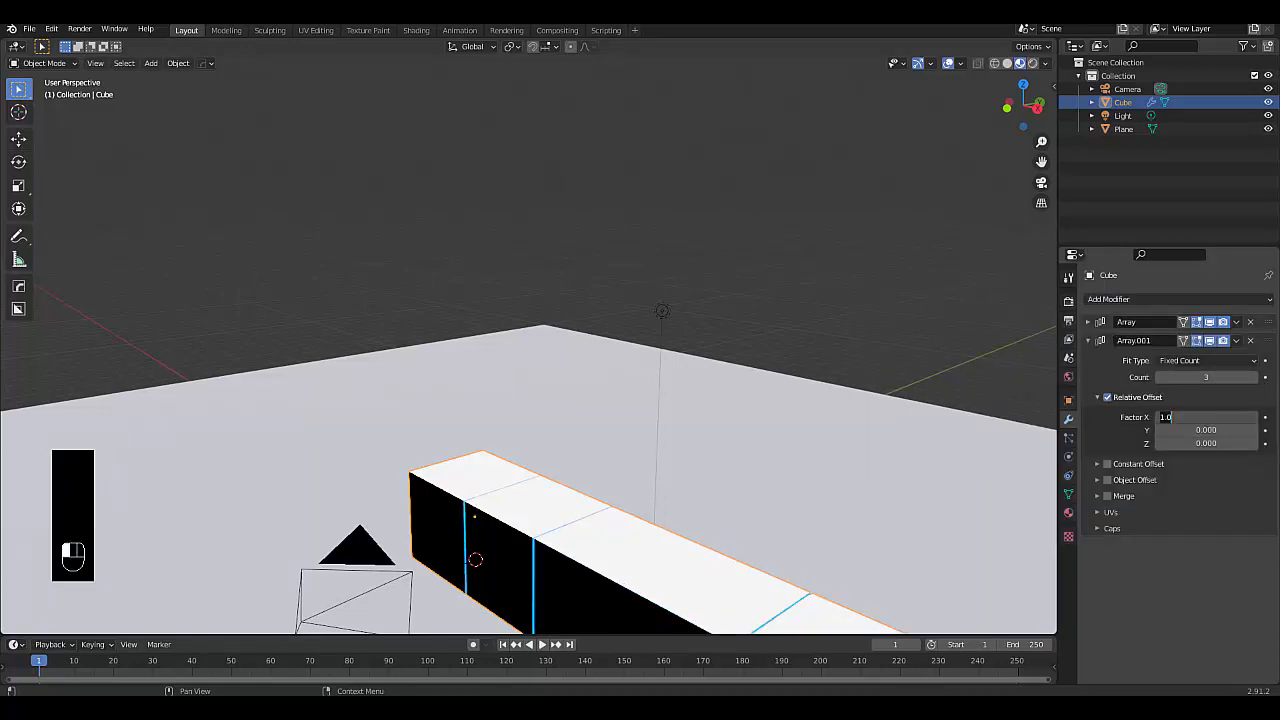
type("0")
key("Return")
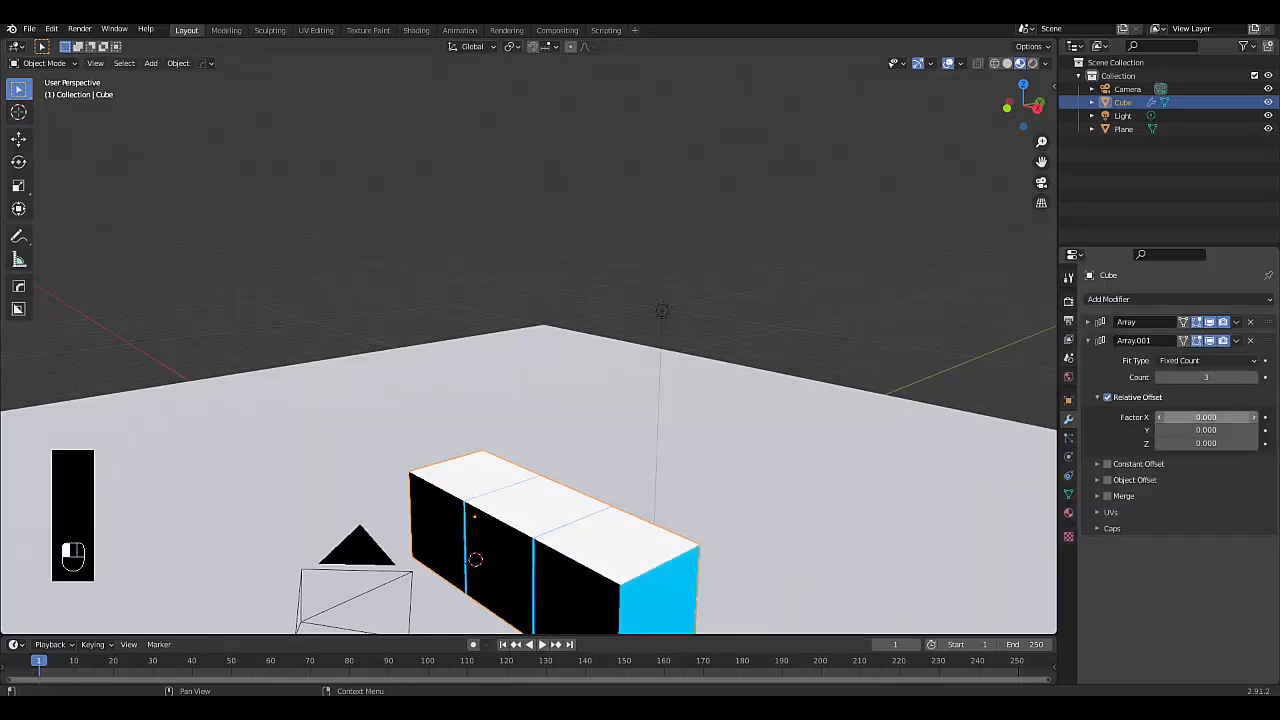
left_click(1200, 430)
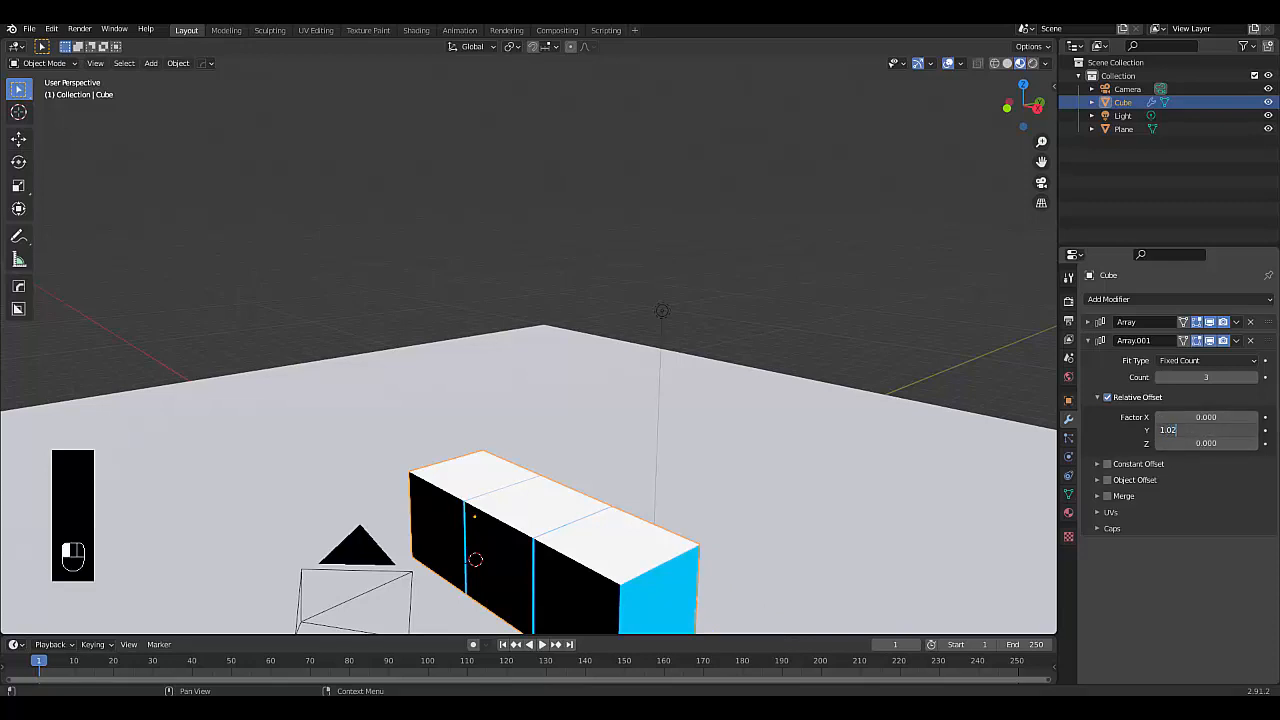
key("Return")
left_click(1087, 342)
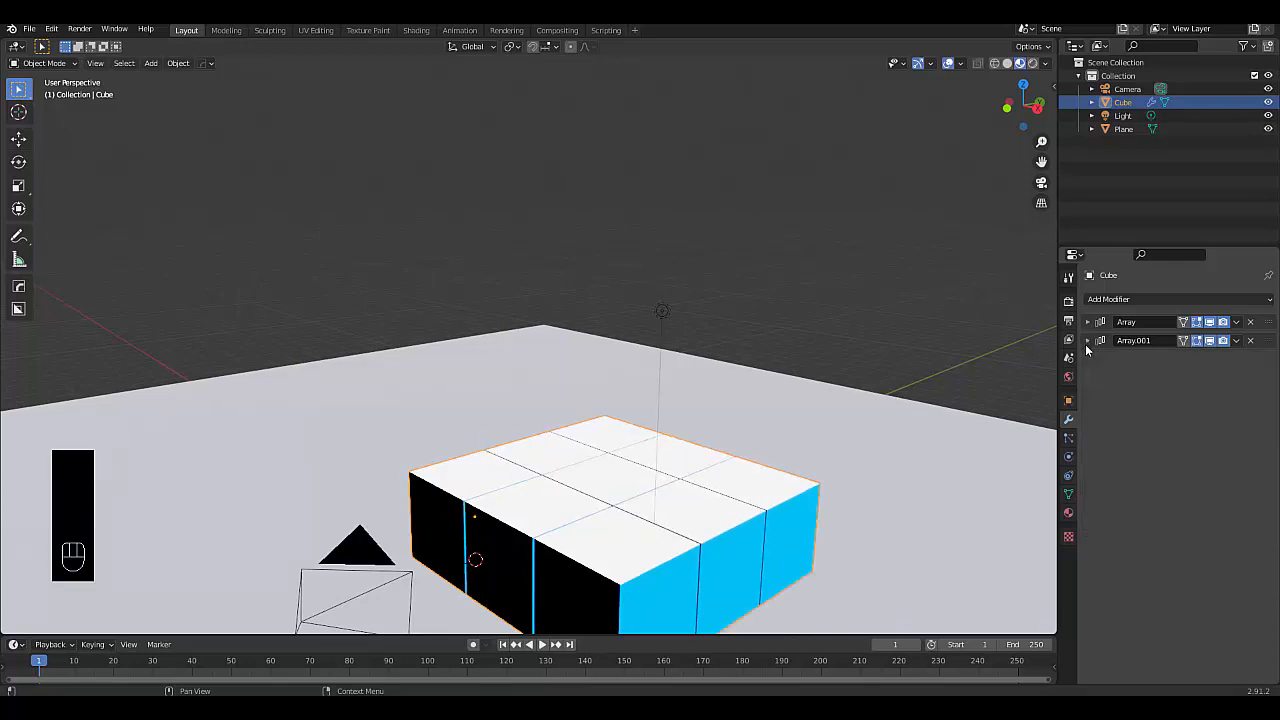
- Add a third Array modifier to the cube with a count of 3 and relative offset factors X 0 and Z 1.02
left_click(1105, 303)
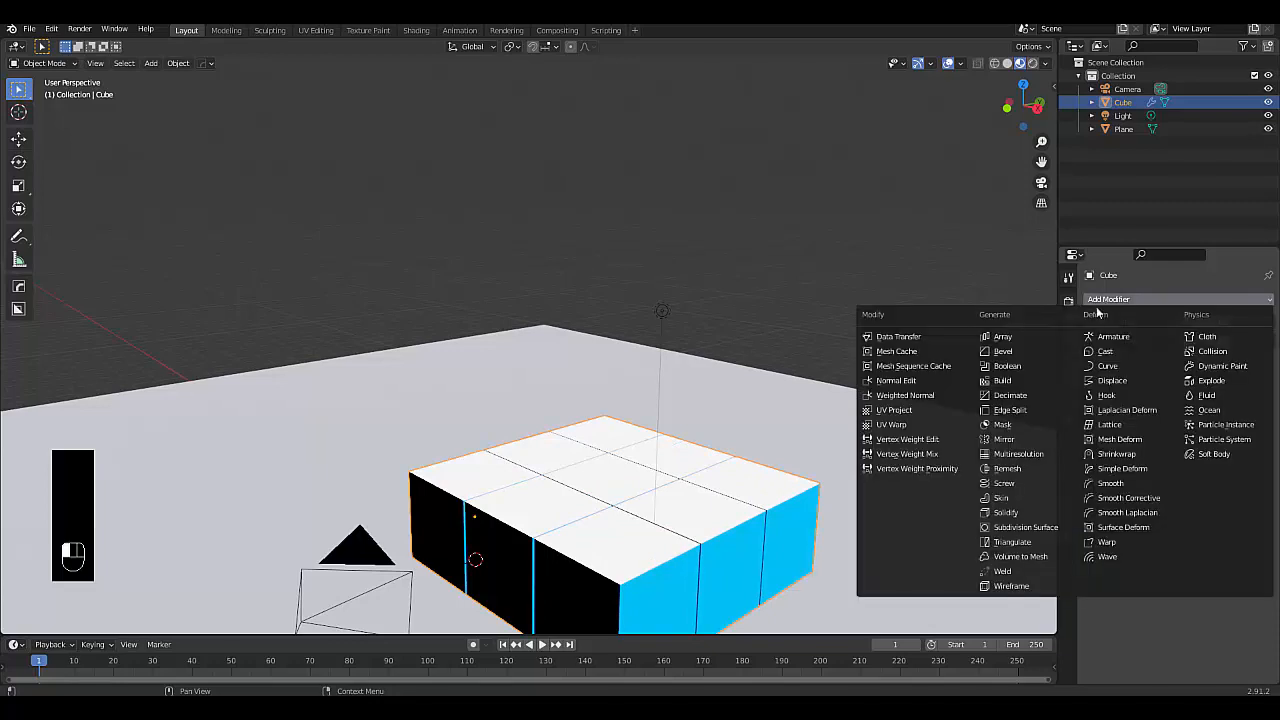
left_click(1046, 340)
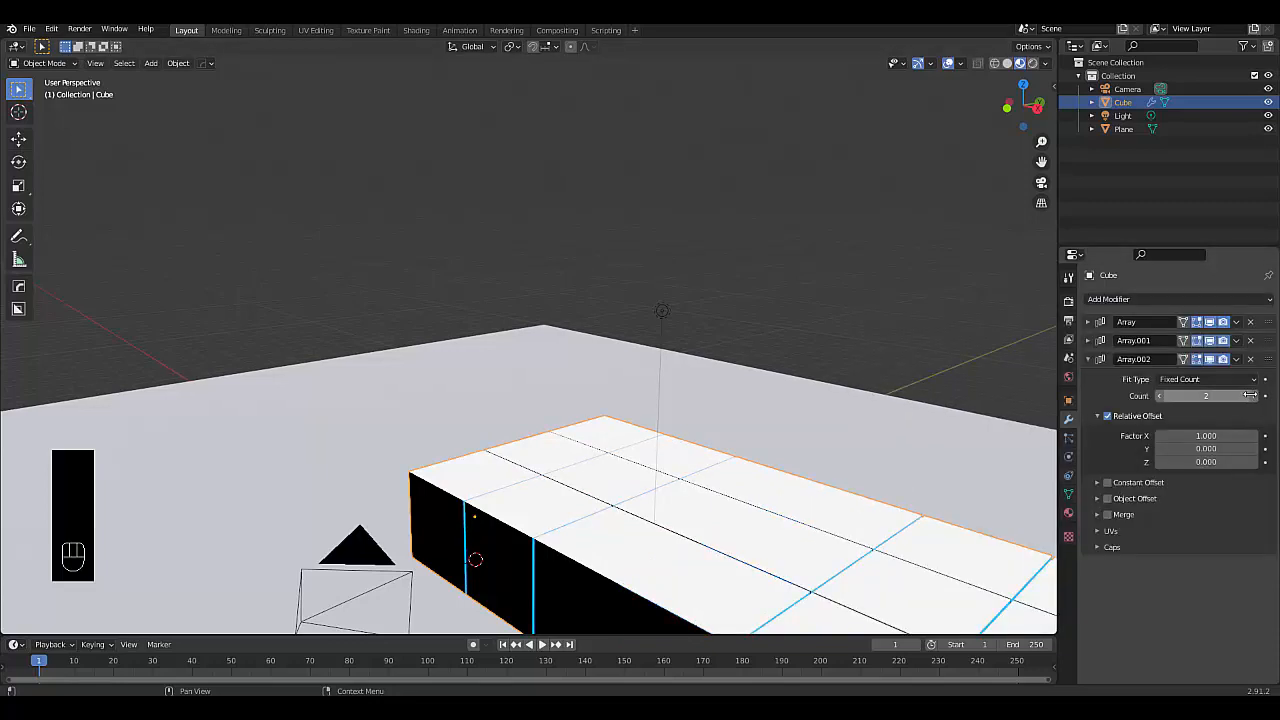
left_click(1250, 395)
left_click(1206, 436)
type("1.0")
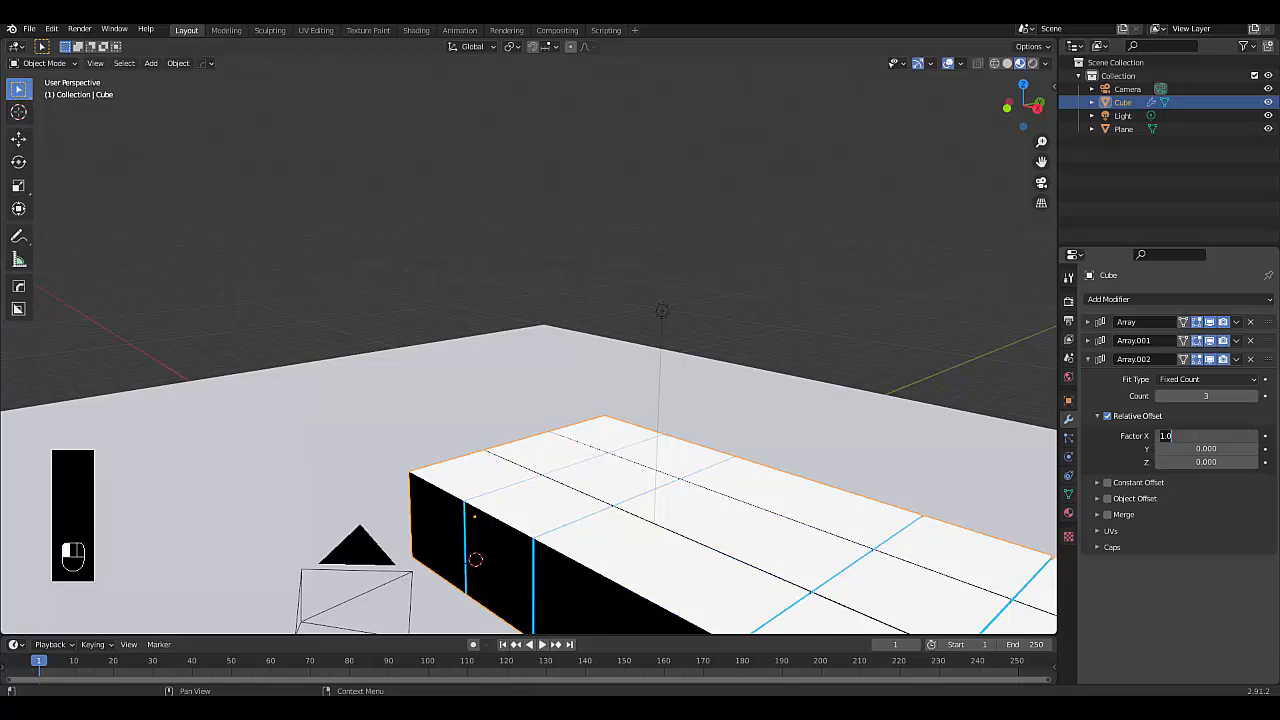
type("0")
key("Return")
left_click(1225, 463)
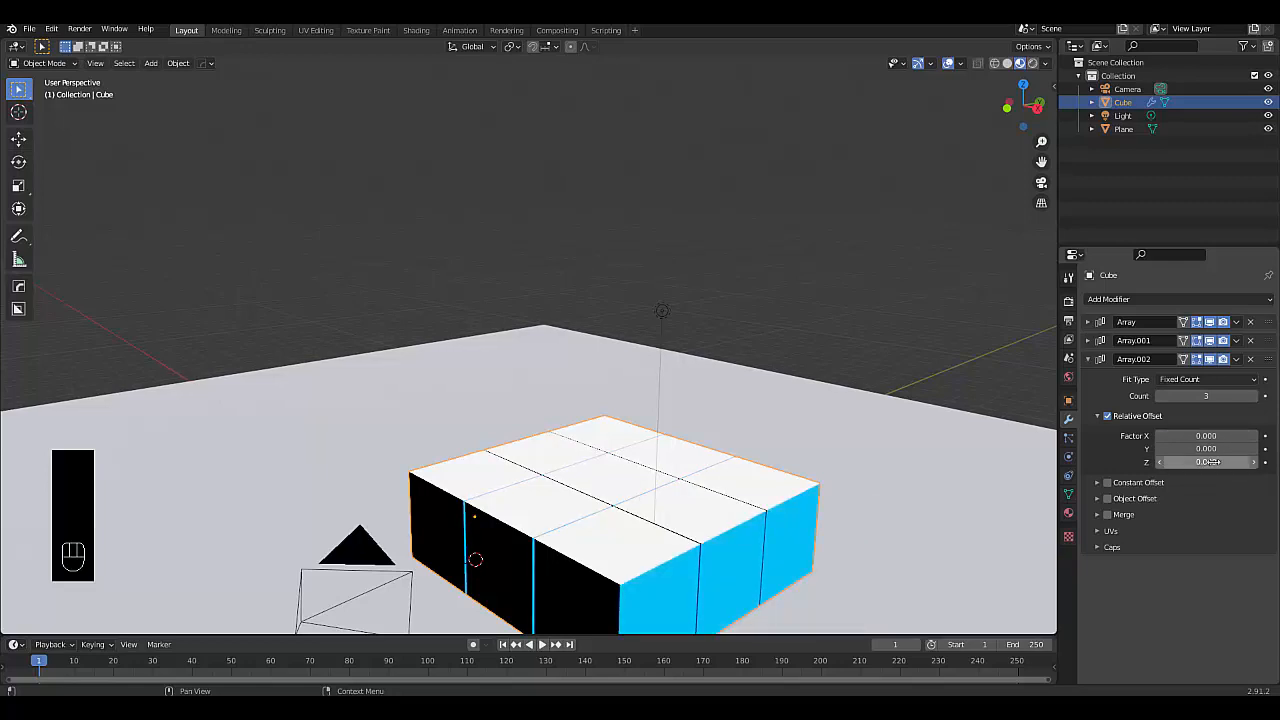
type("0.0")
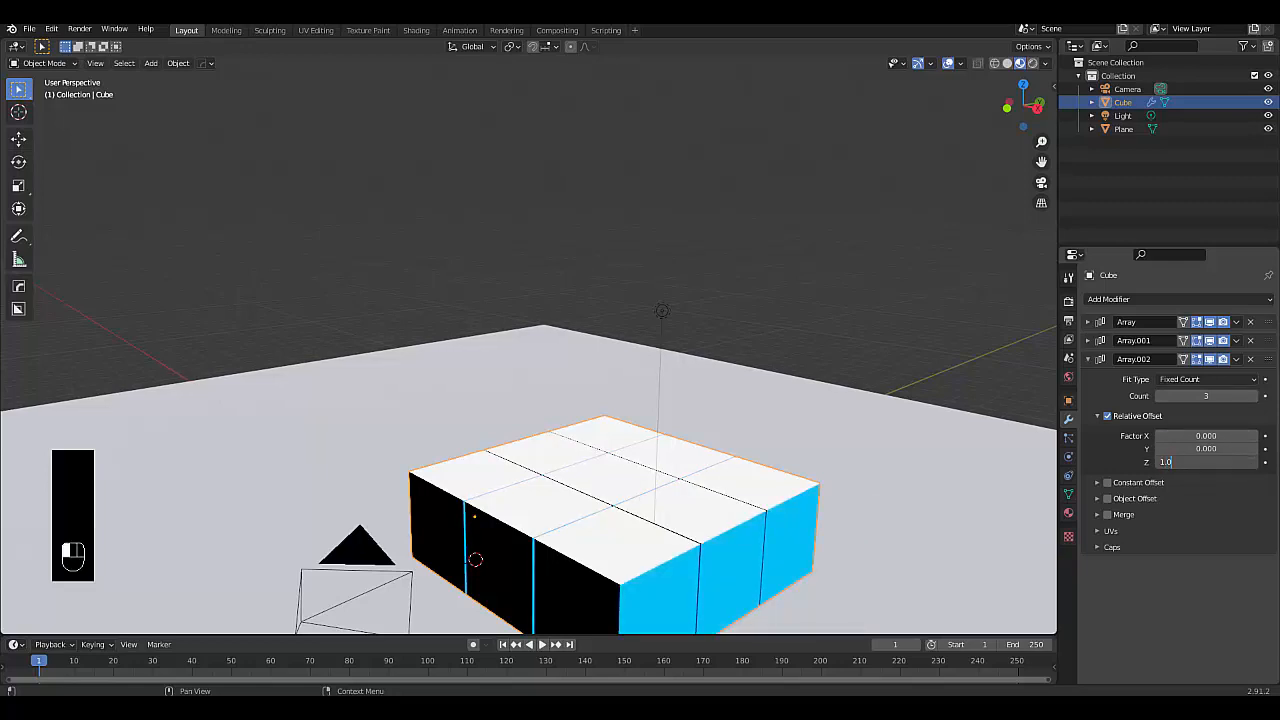
type("2")
key("Return")
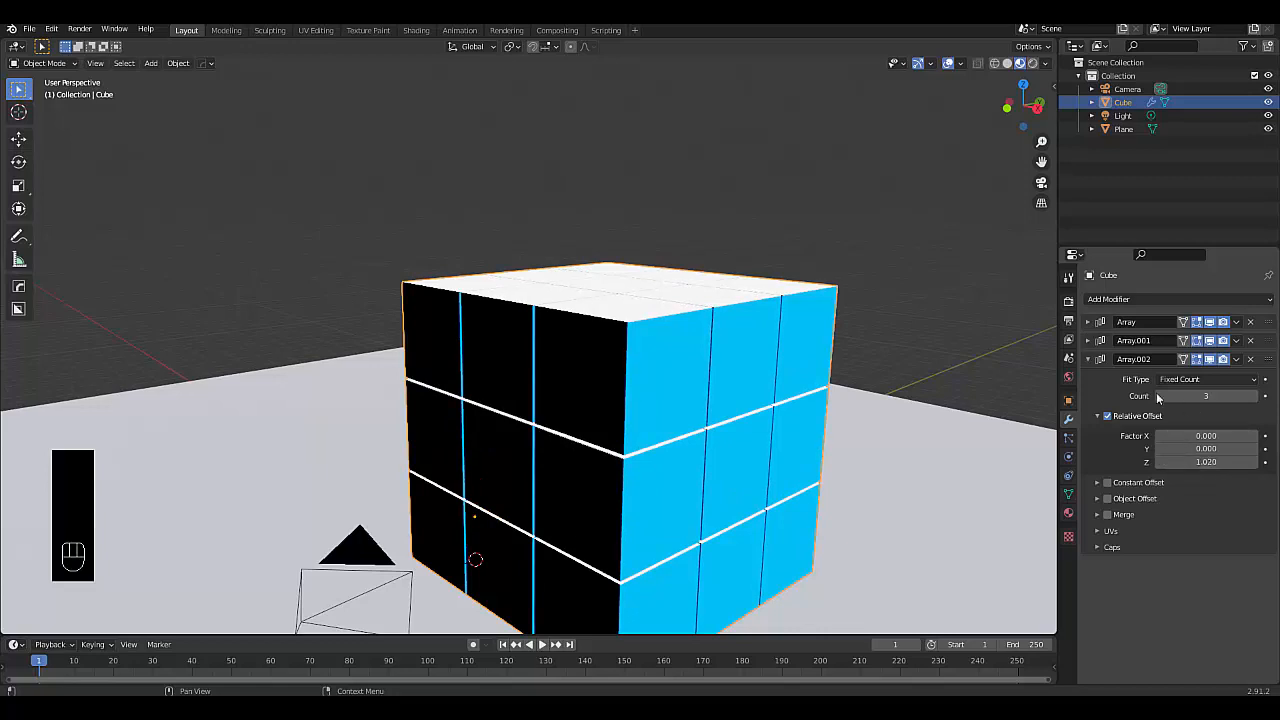
- Collapse the modifier settings and apply all three Array modifiers to the cube in order
left_click(1089, 341)
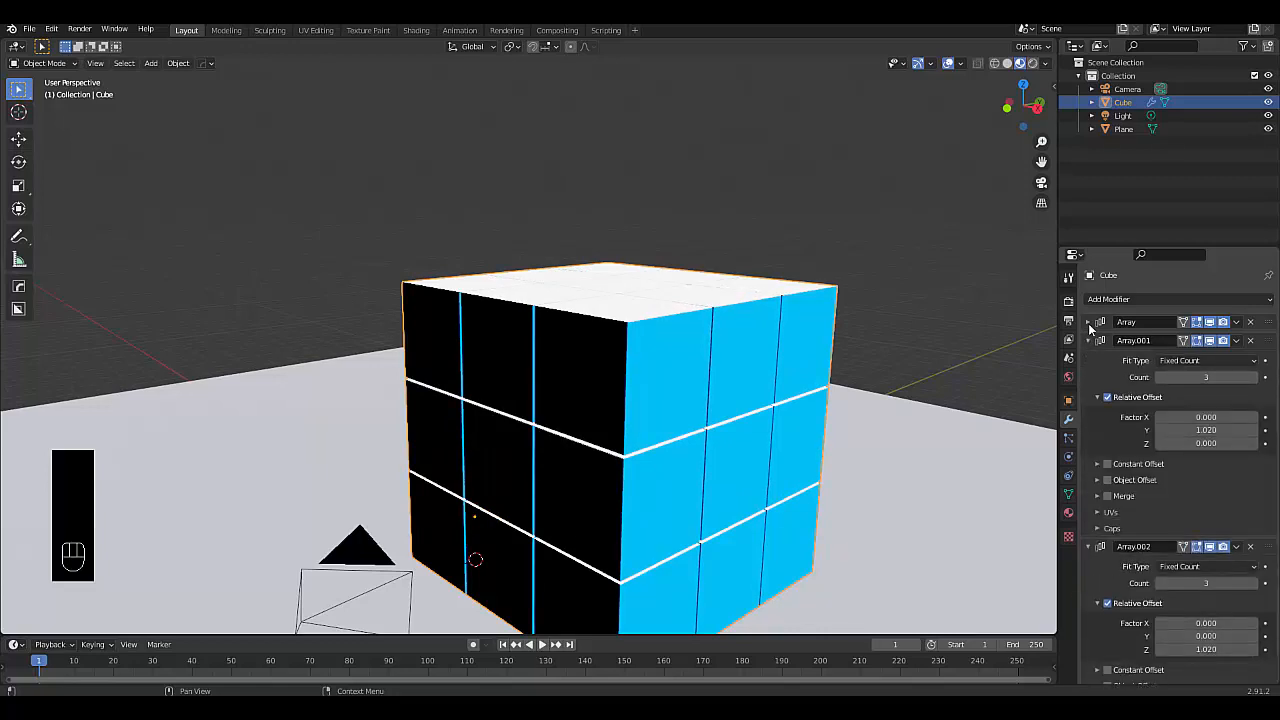
left_click(1089, 340)
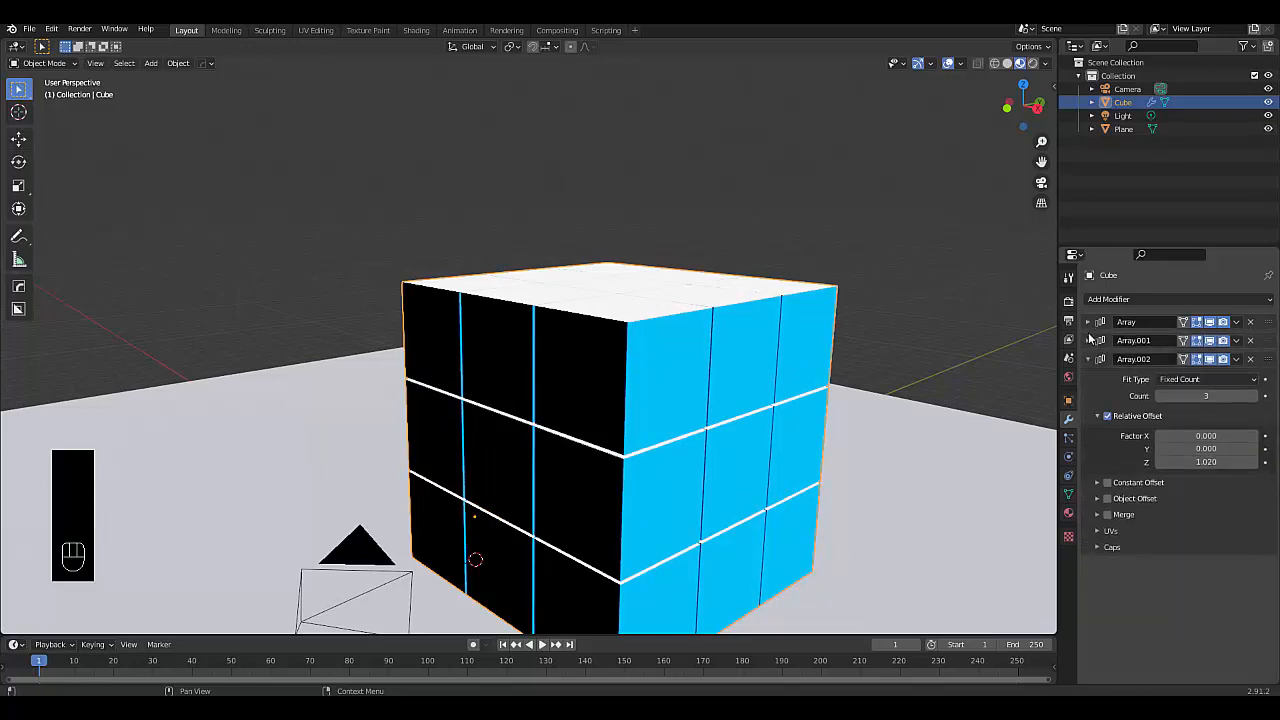
left_click(1089, 359)
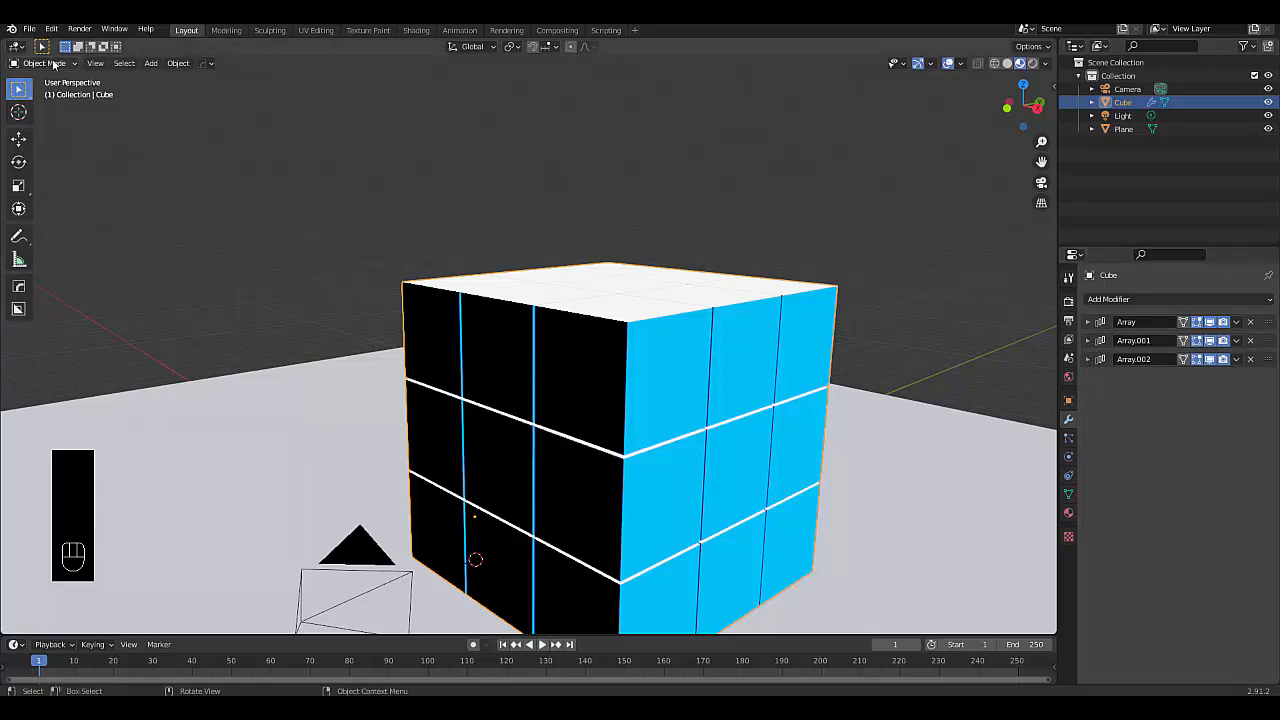
left_click(1236, 321)
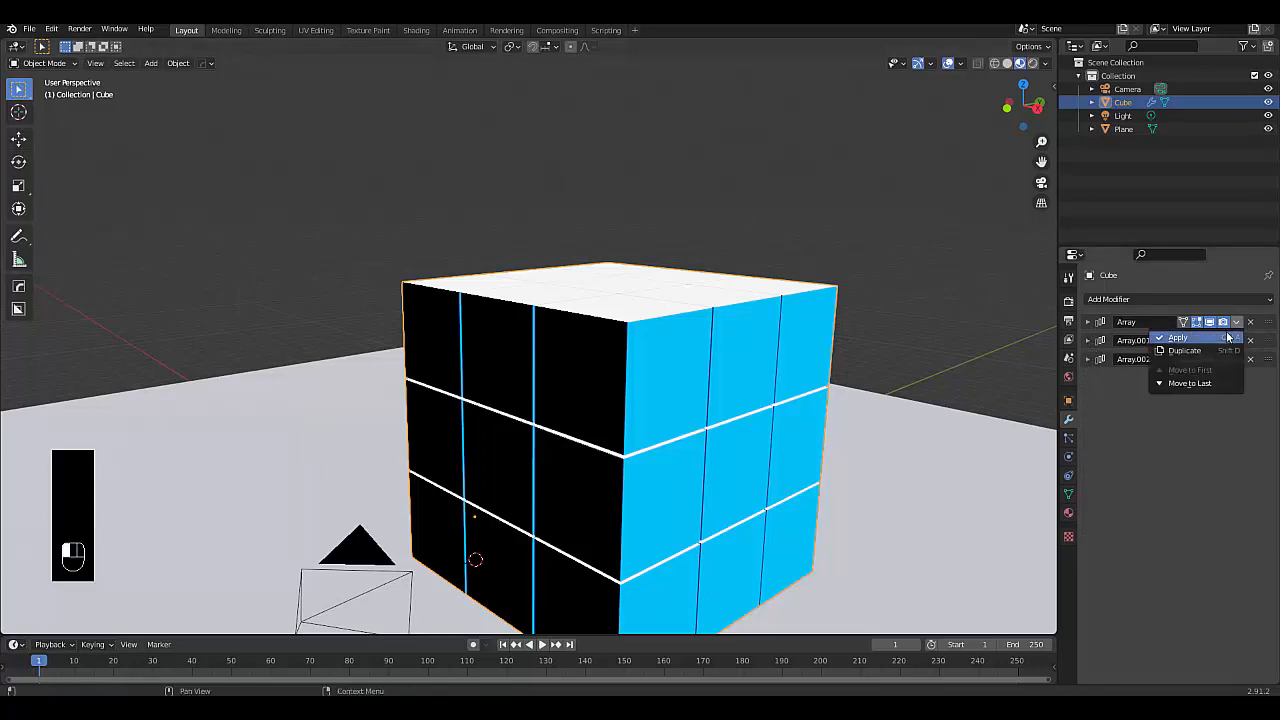
left_click(1240, 332)
left_click(1237, 322)
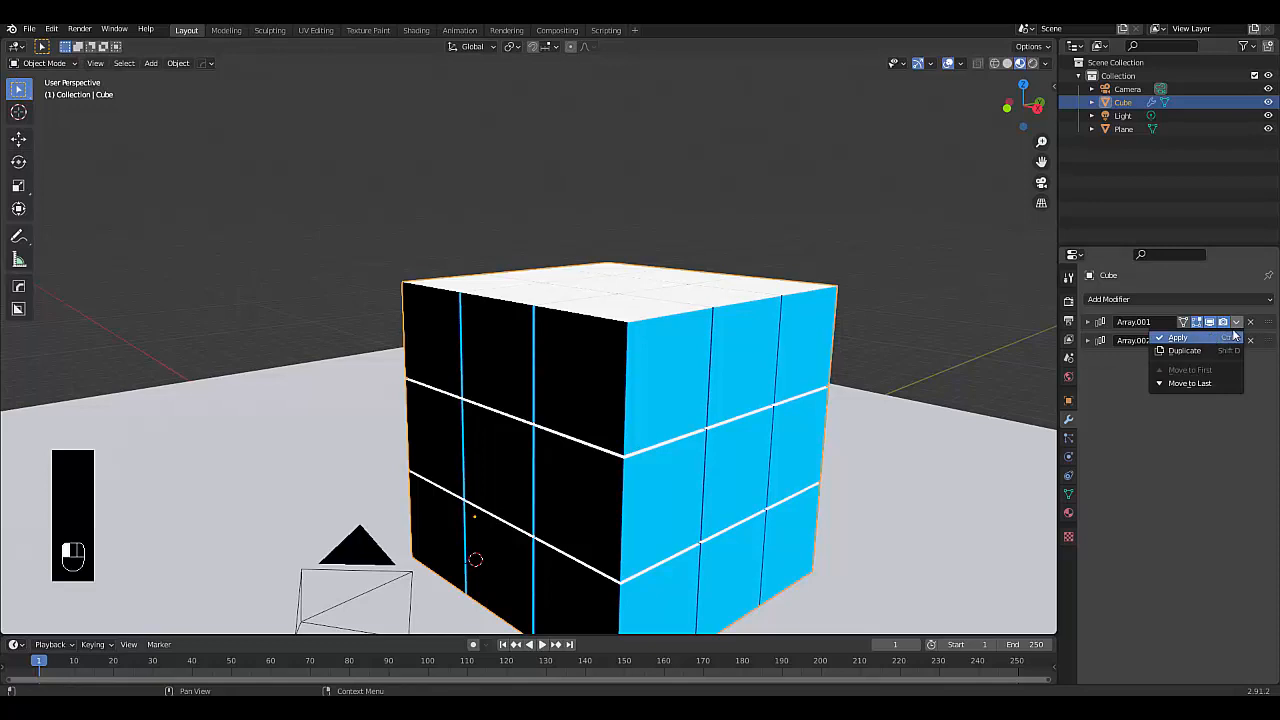
left_click(1212, 338)
left_click(1237, 322)
left_click(1208, 342)
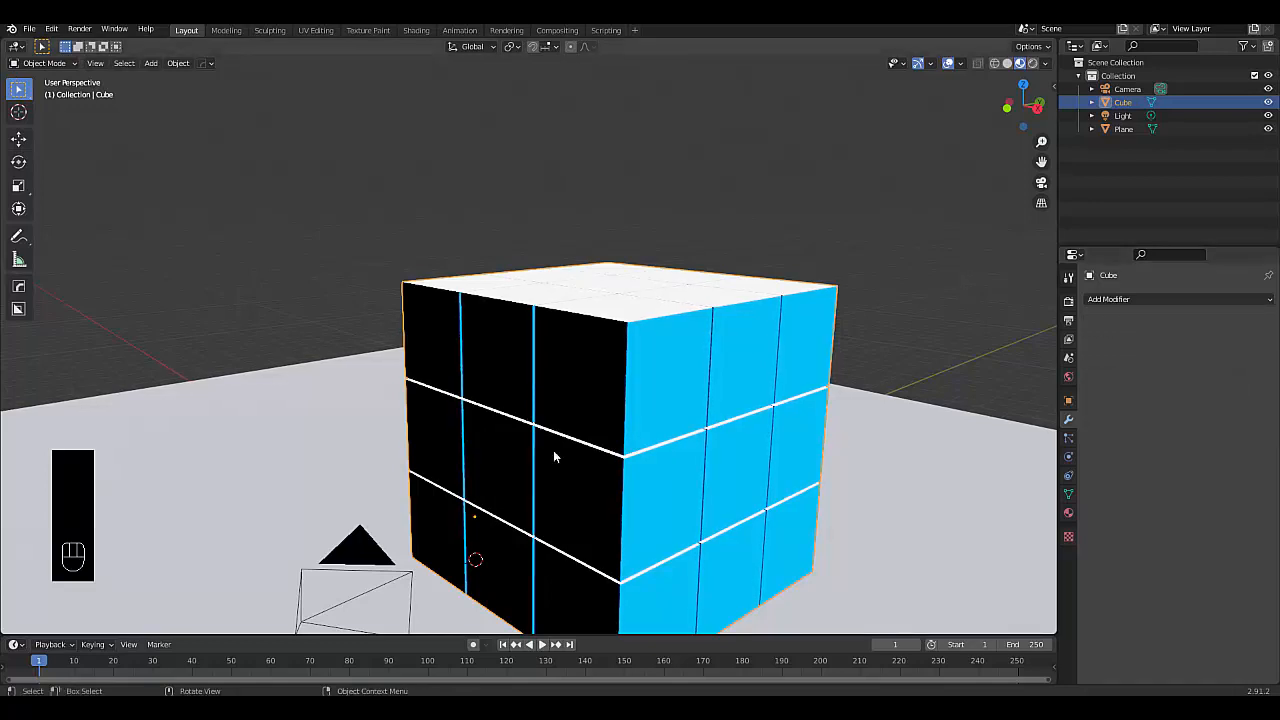
- In Edit Mode with wireframe shading, select the cube's entire mesh and separate it by loose parts into individual cubes
middle_click_drag(553, 450, 603, 488)
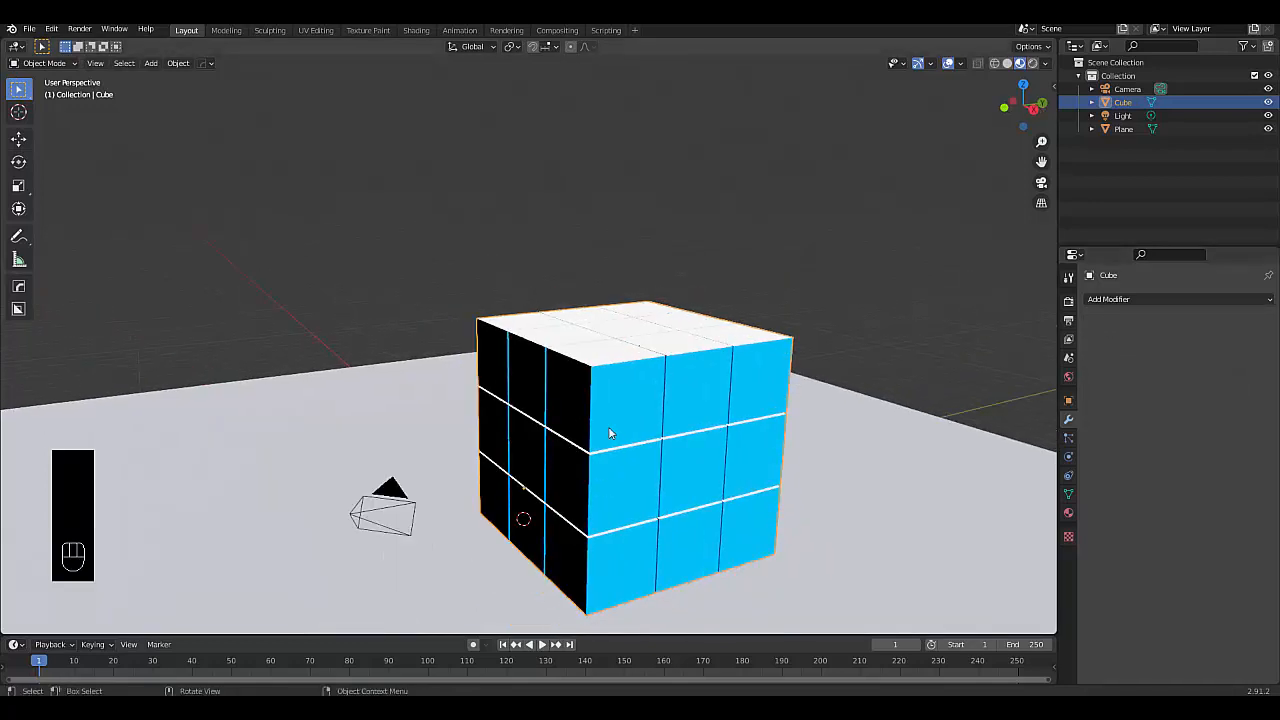
key("Tab")
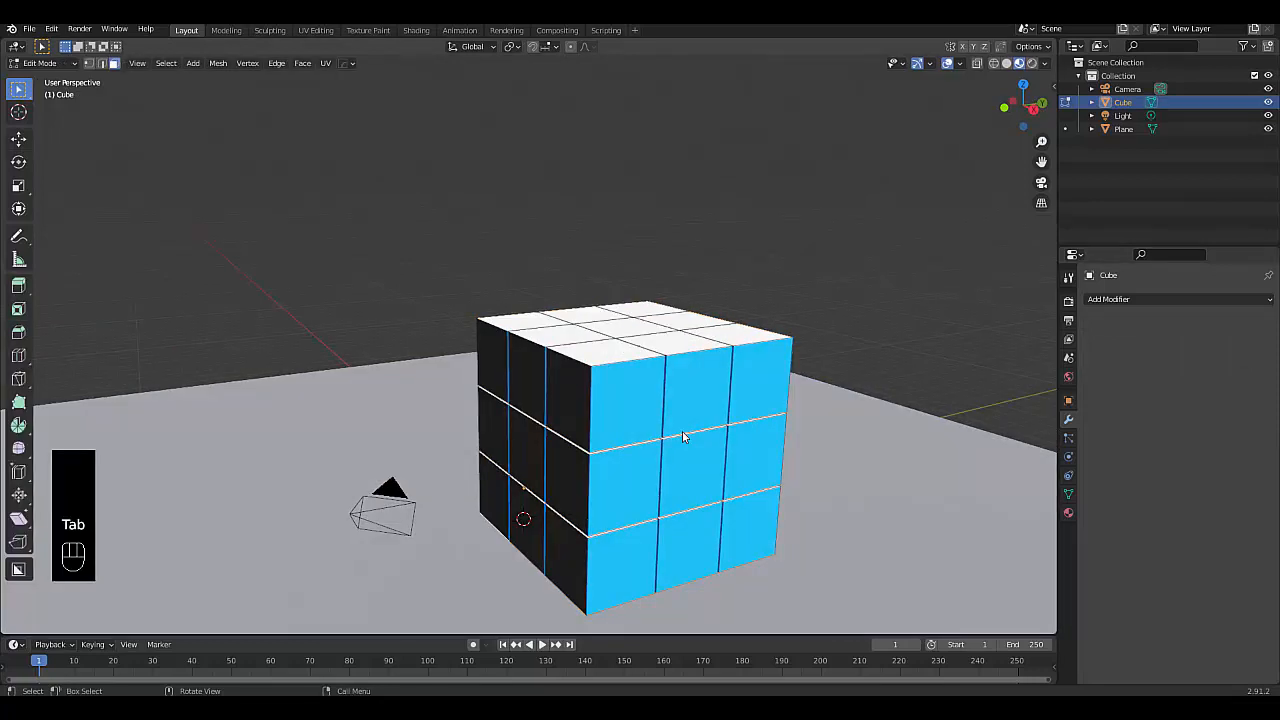
key("Tab")
key("a")
left_click_drag(459, 289, 852, 572)
key("a")
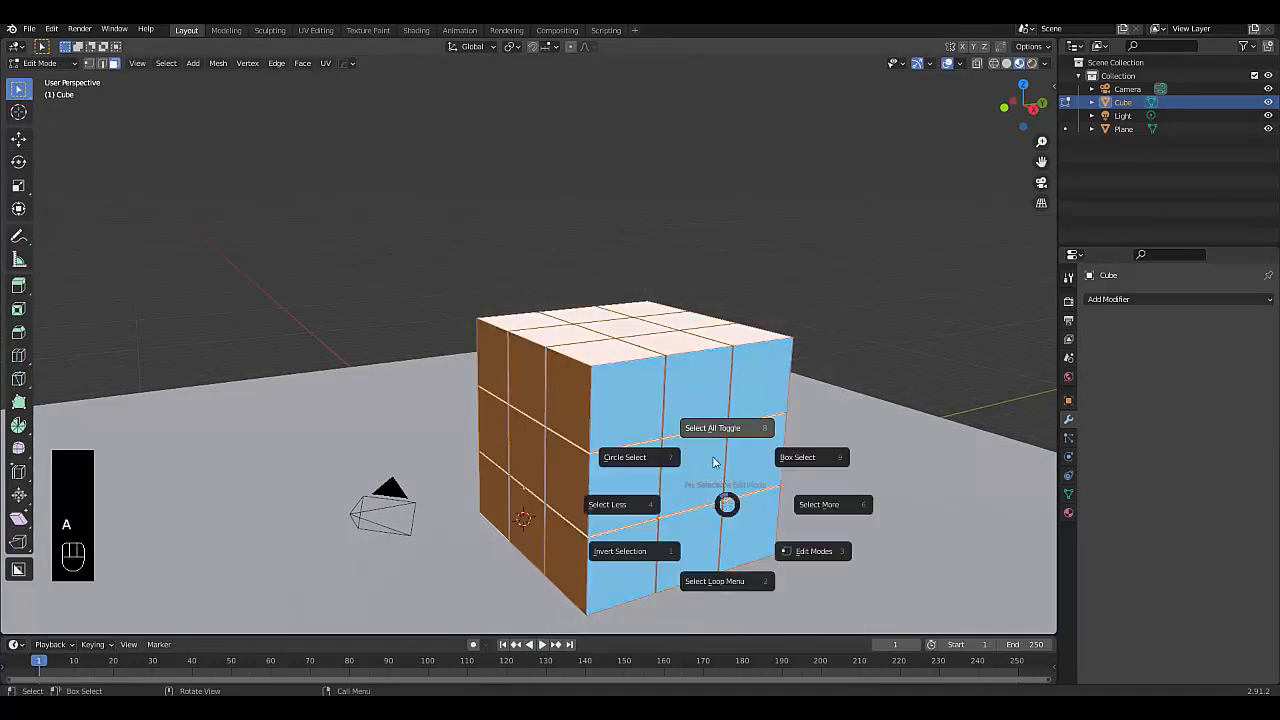
left_click(709, 427)
left_click(992, 64)
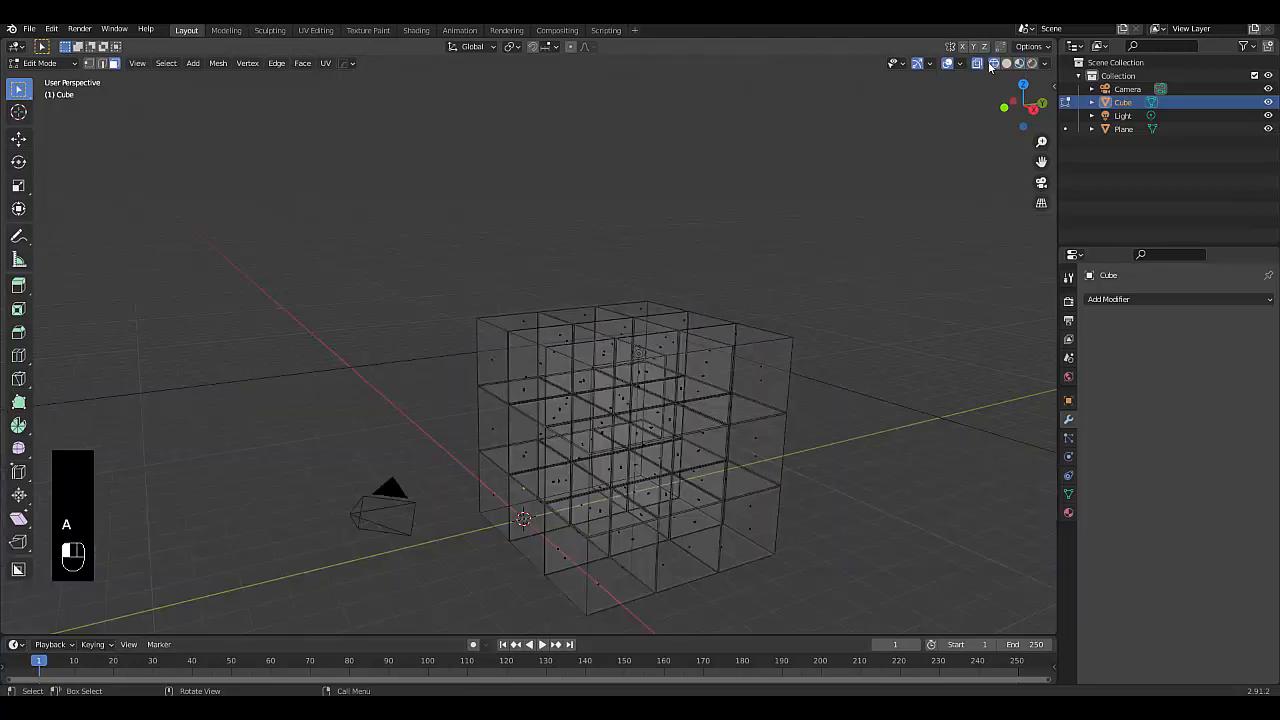
left_click_drag(306, 182, 886, 636)
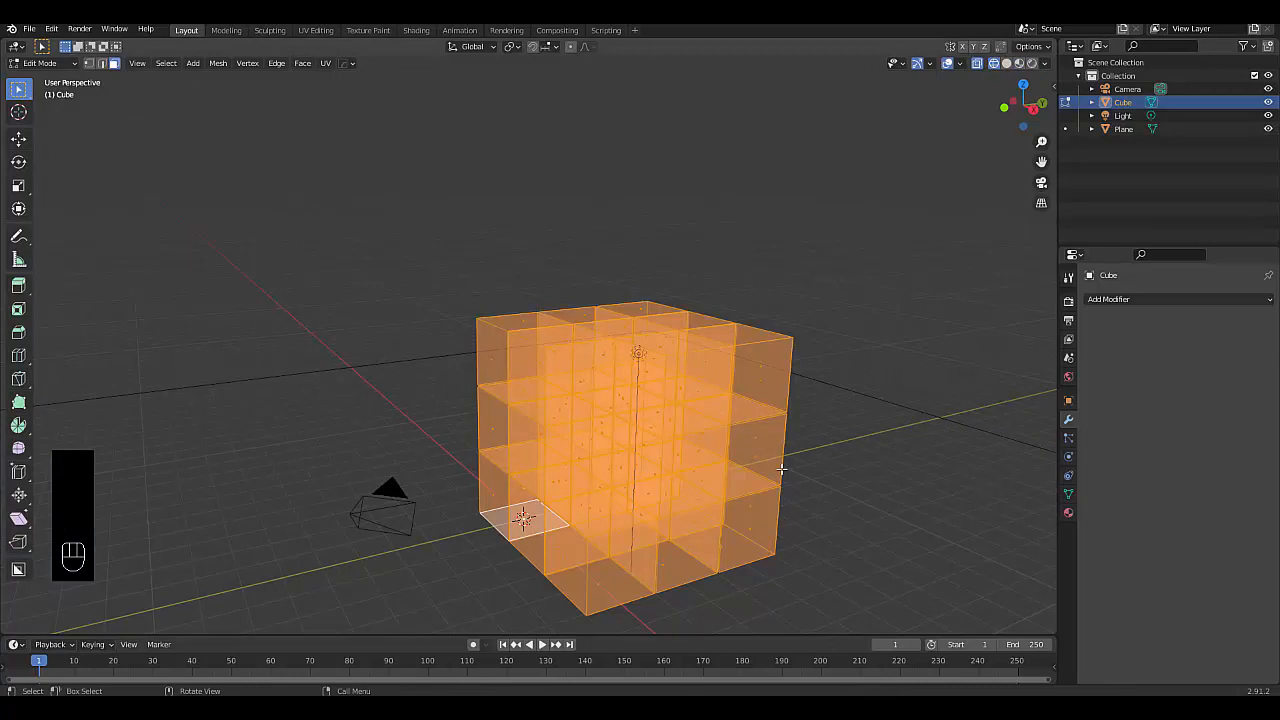
key("p")
left_click(740, 469)
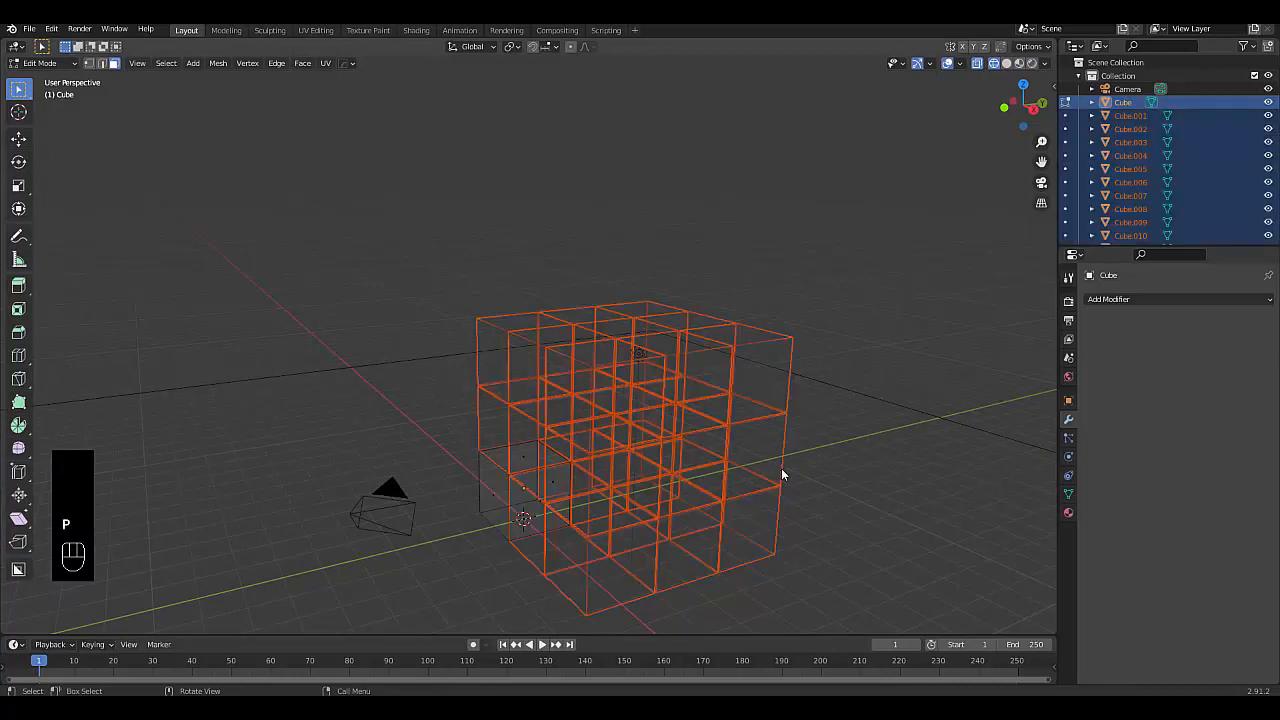
- Create a new collection in the scene and move all the separated cubes into it
scroll(1145, 205, "down", 6)
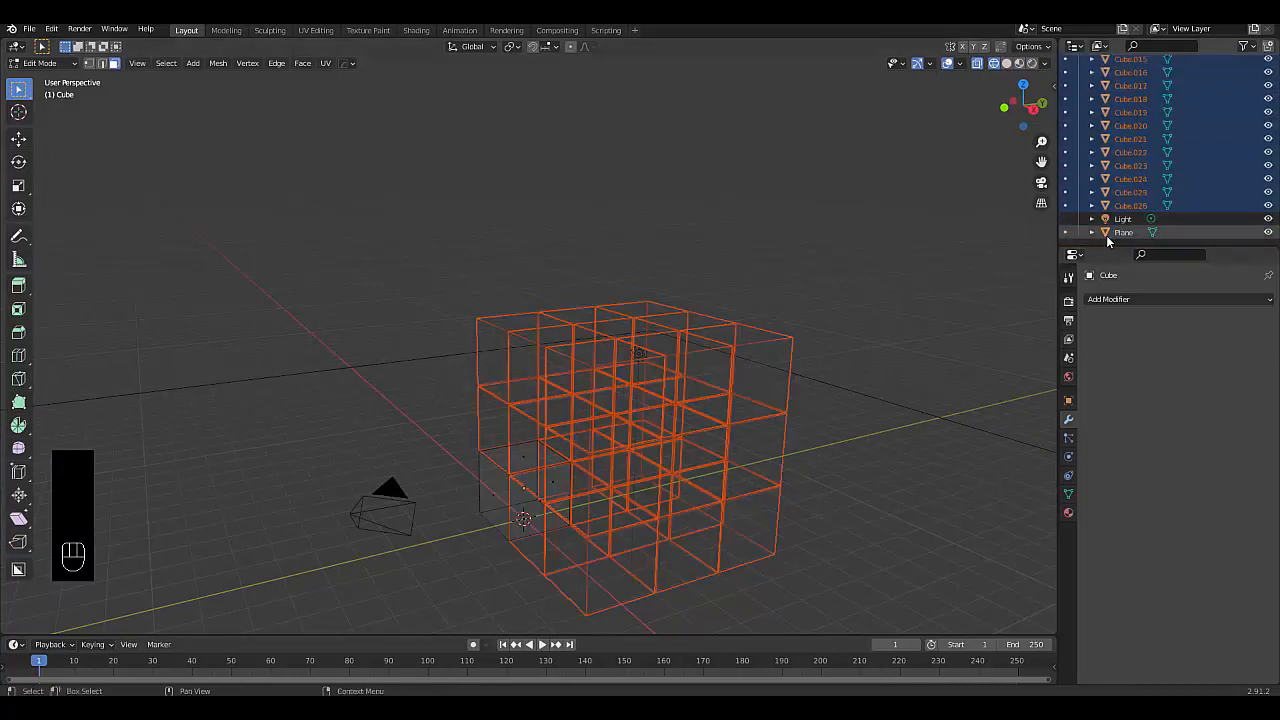
right_click(1103, 239)
key("Escape")
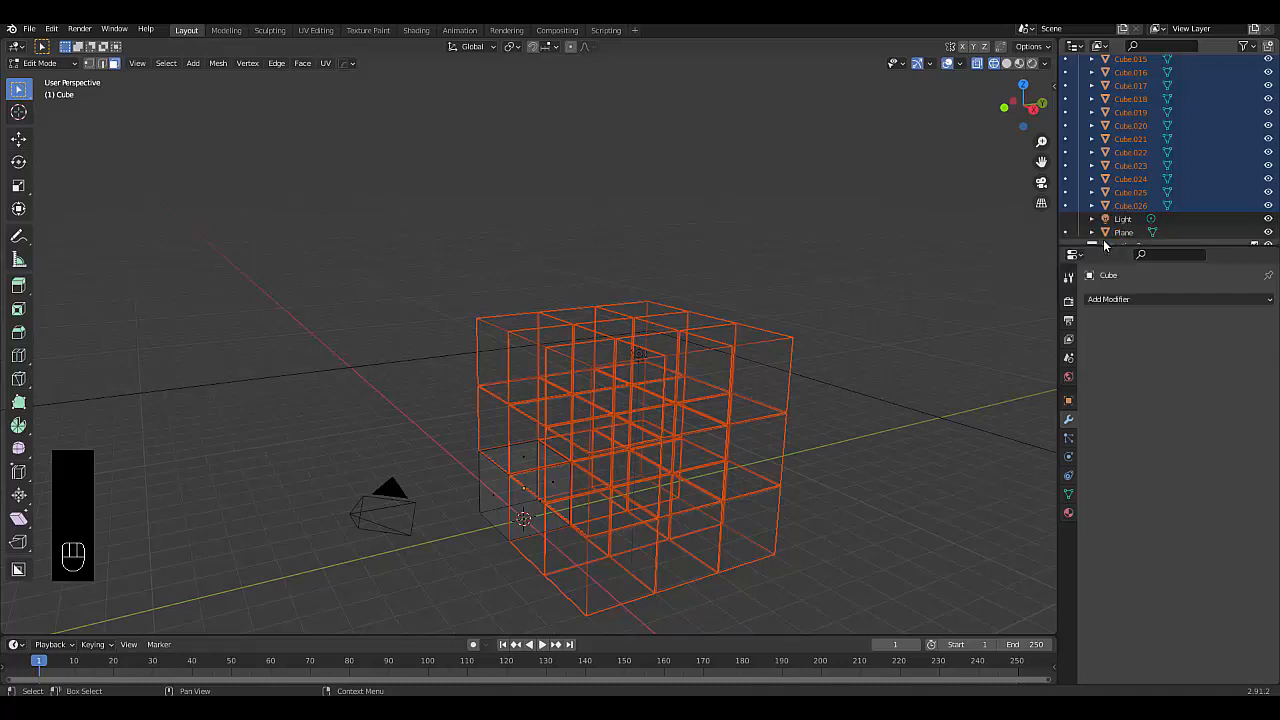
scroll(1102, 239, "down", 1)
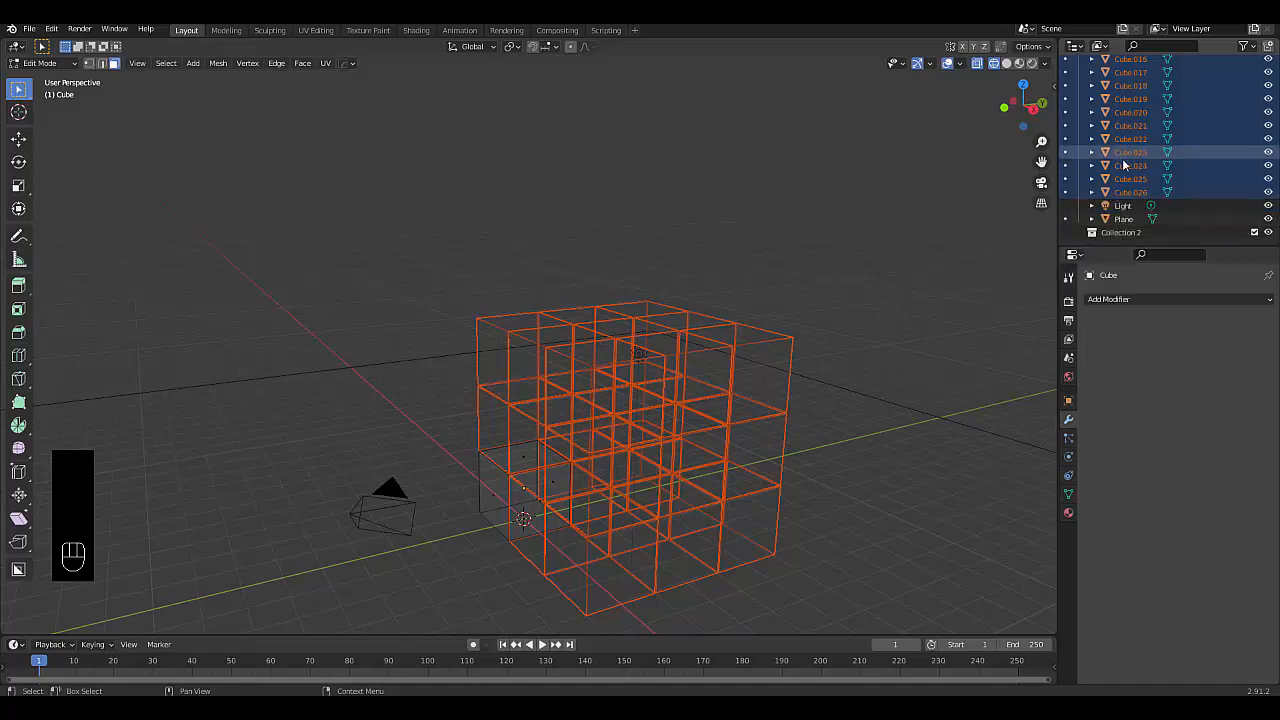
left_click_drag(1124, 165, 1118, 234)
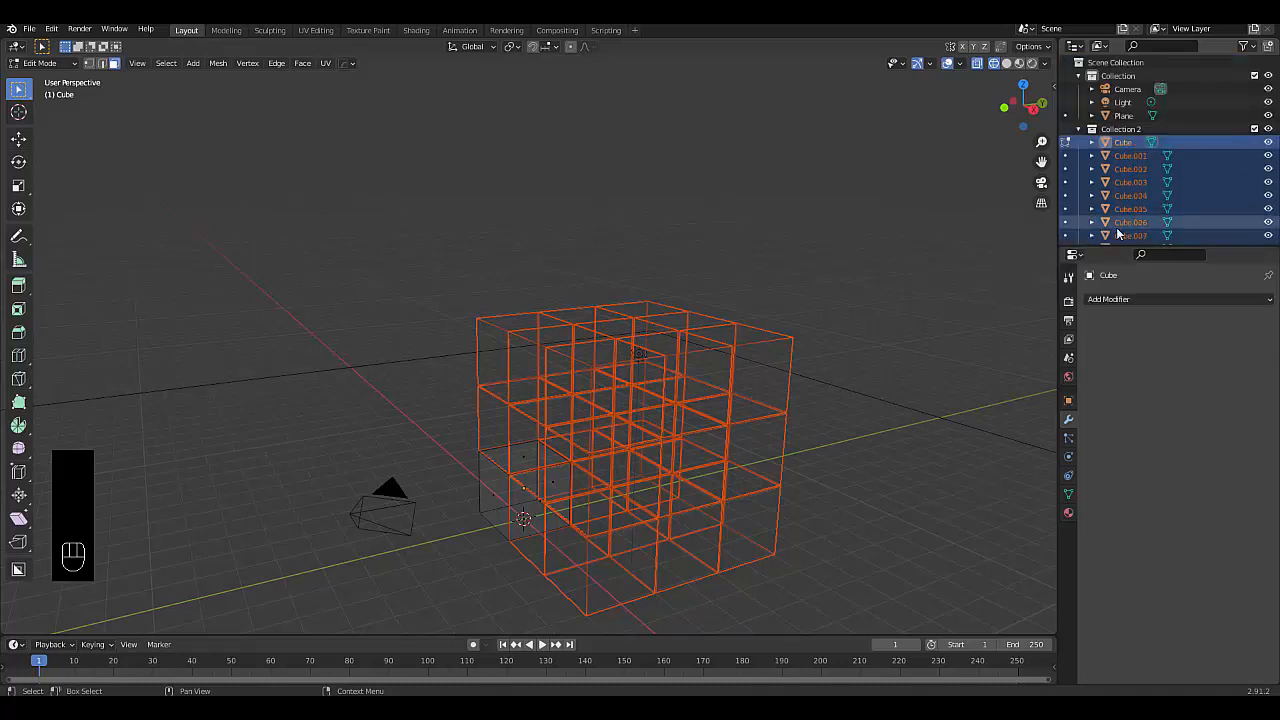
- Collapse the new collection holding the cubes and rename it "Rubix cube"
left_click(1079, 129)
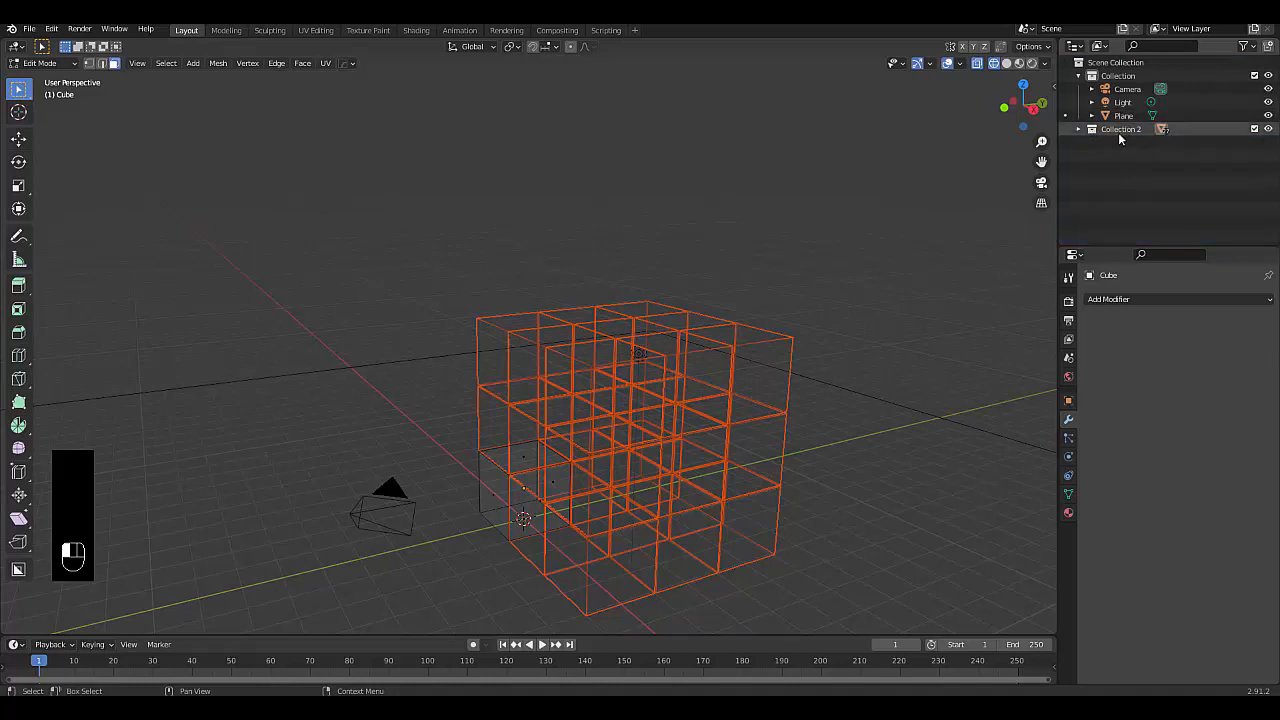
double_click(1120, 131)
type("Rubix cube")
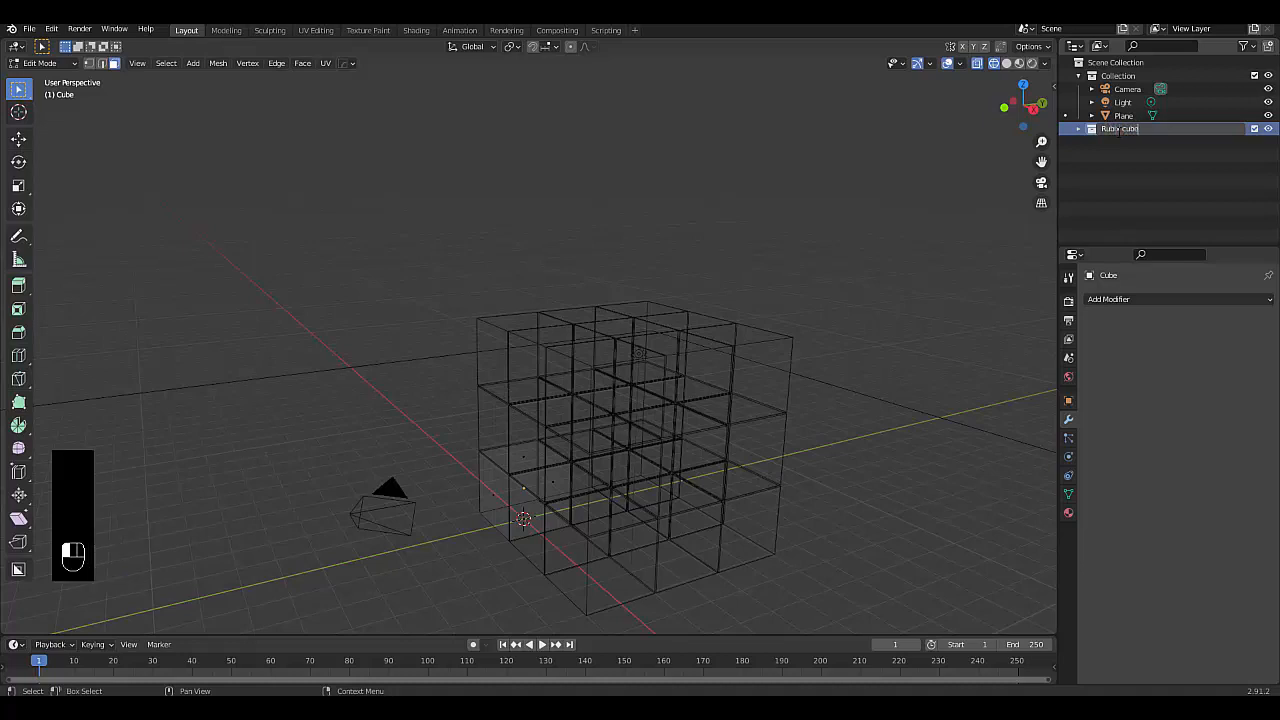
key("Return")
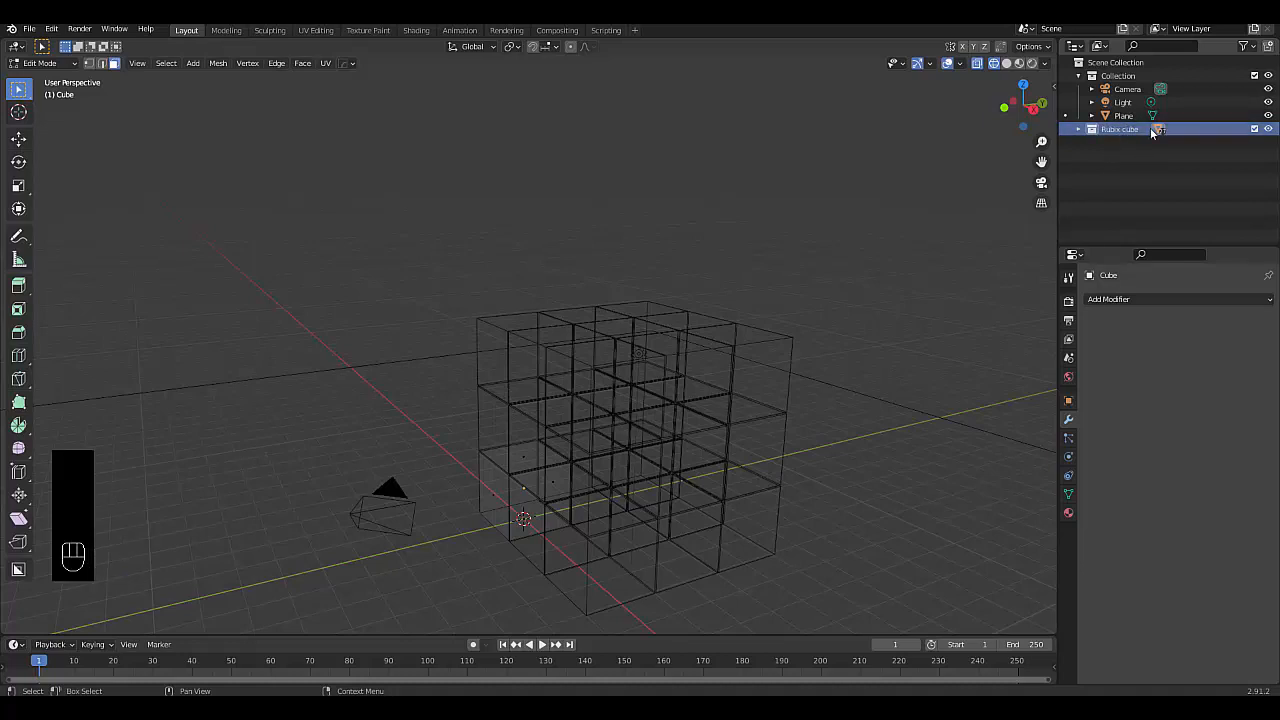
- Switch to Material Preview shading and align the camera to a view of the cube's white, blue and green sides
left_click(1019, 62)
middle_click_drag(735, 446, 953, 472)
scroll(709, 485, "down", 2)
scroll(953, 472, "up", 2)
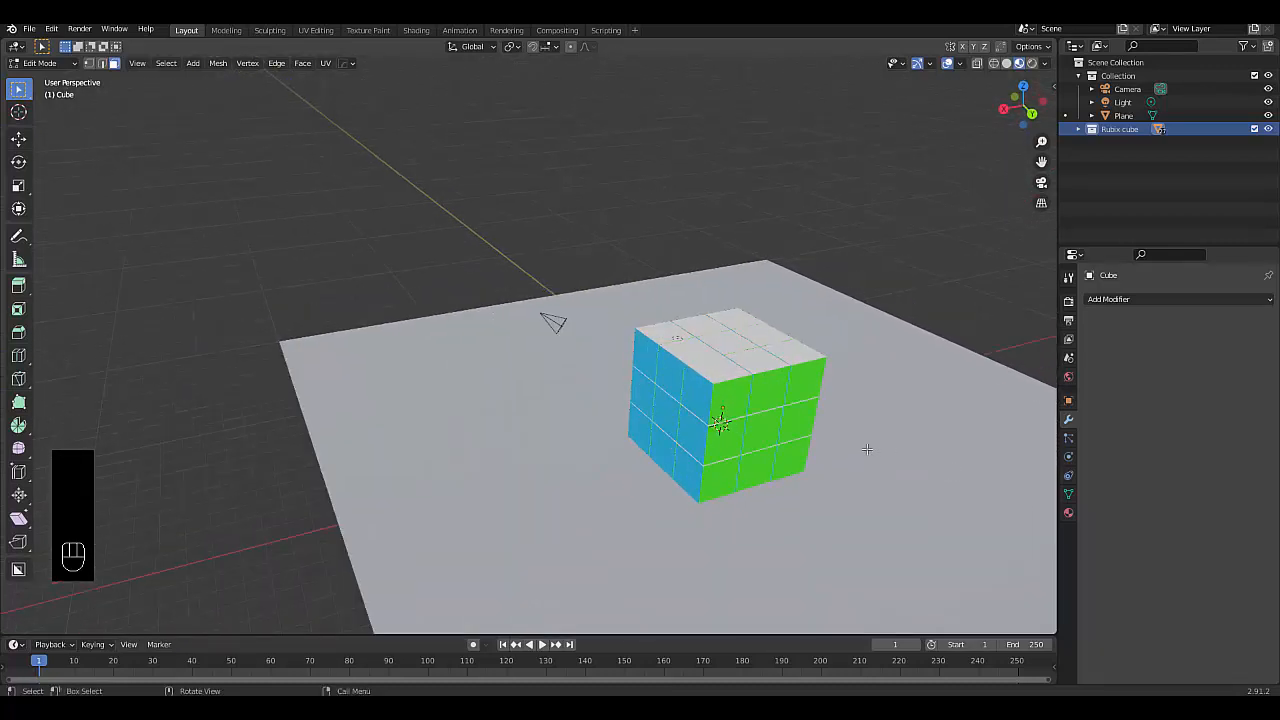
key("ctrl+alt+KP_0")
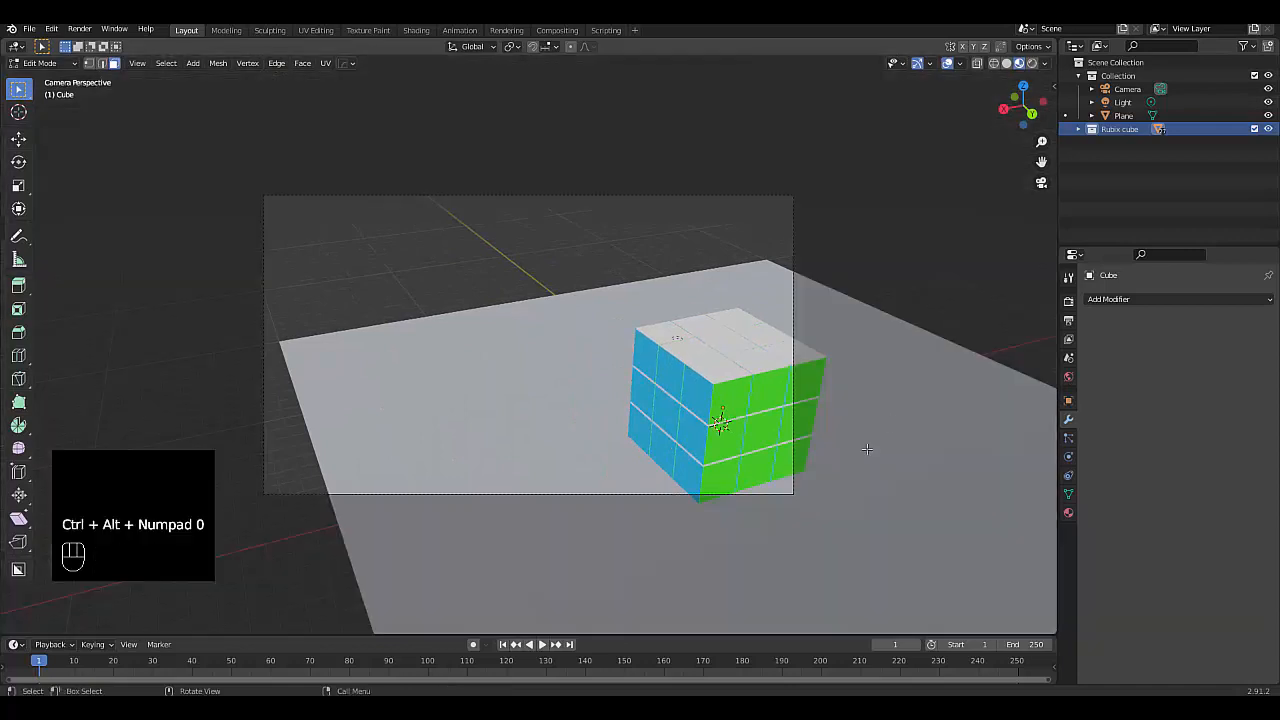
left_click(1127, 89)
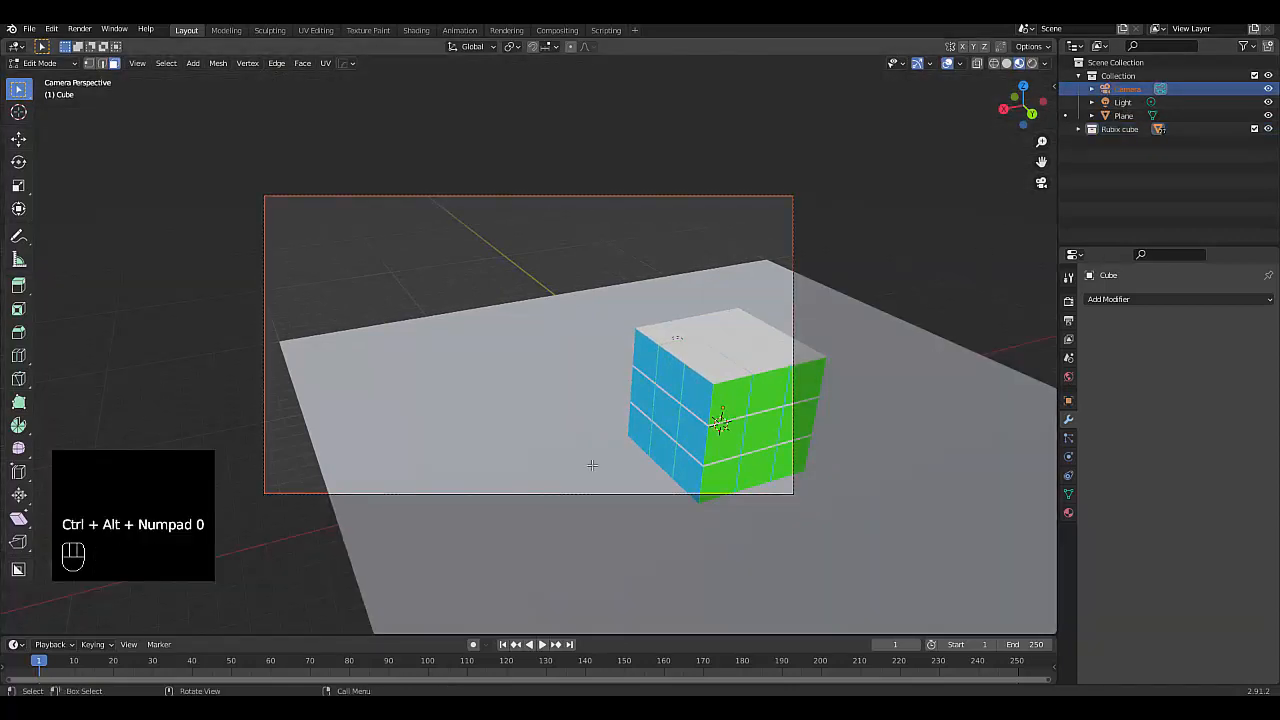
key("g")
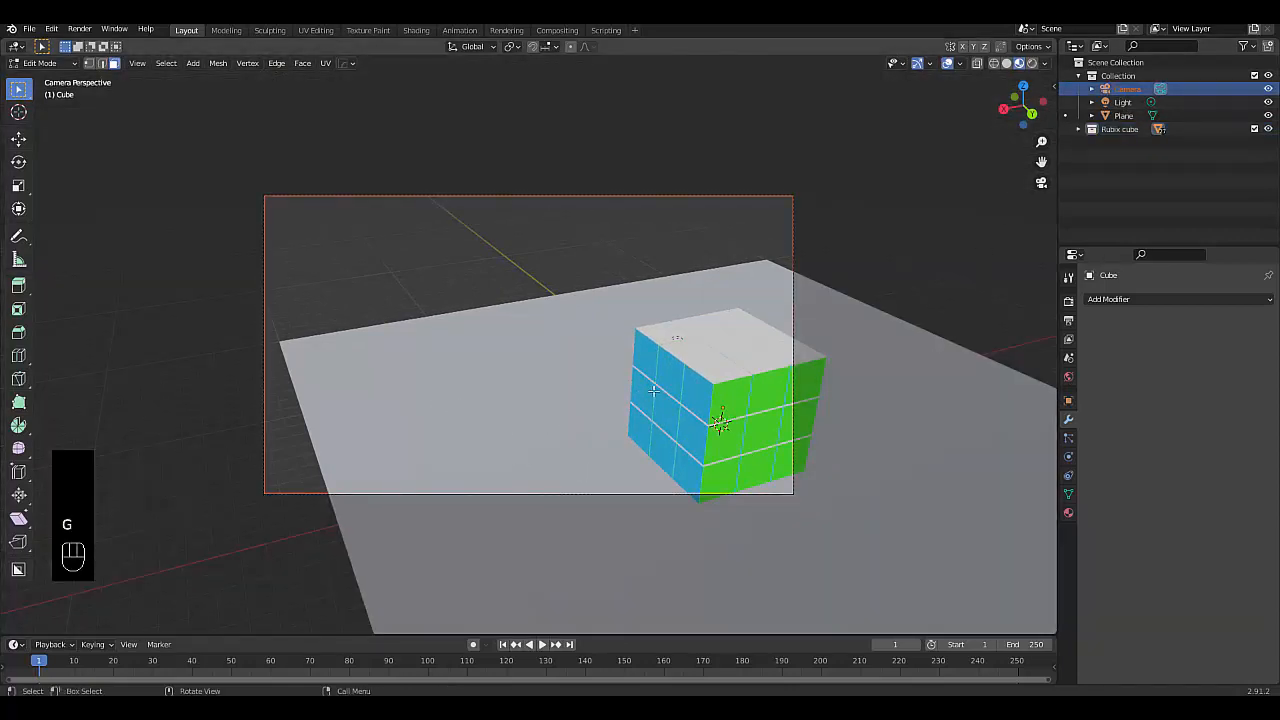
key("g")
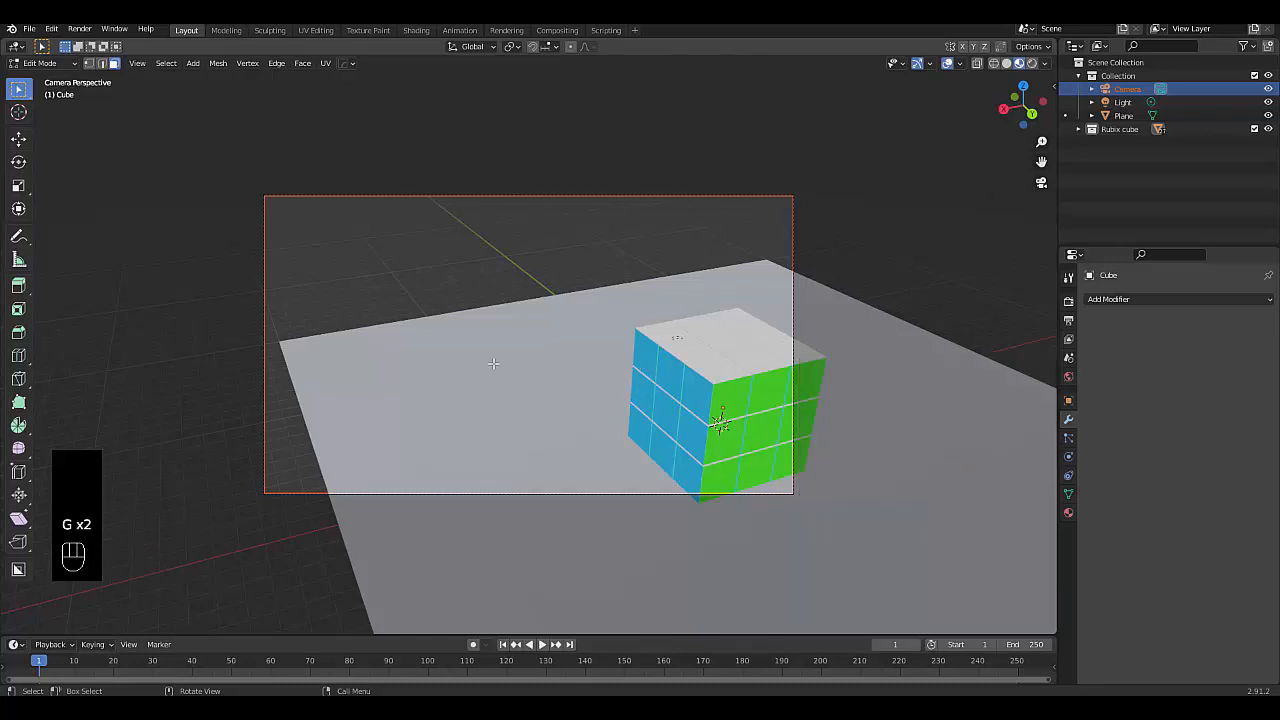
- Return to Object Mode and move the camera to about X 16.2, Y 29.7, Z 19.4 m, framing the whole cube
key("Tab")
left_click(1127, 89)
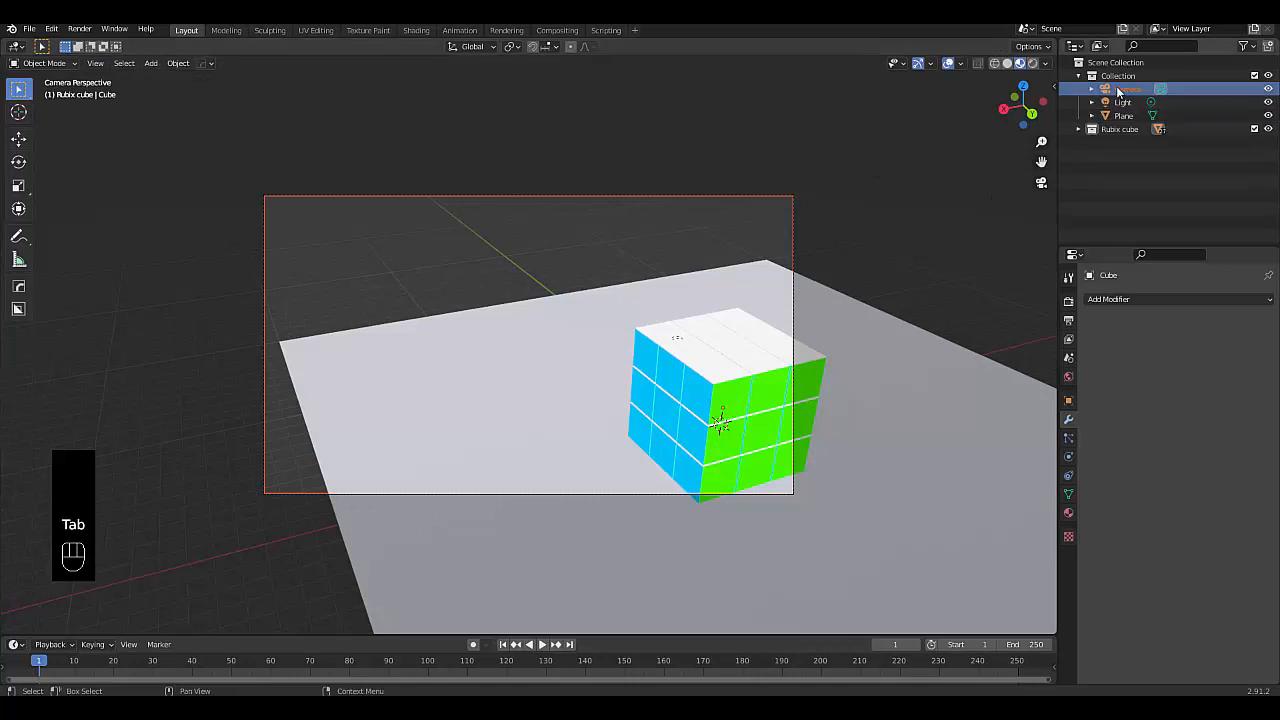
key("g")
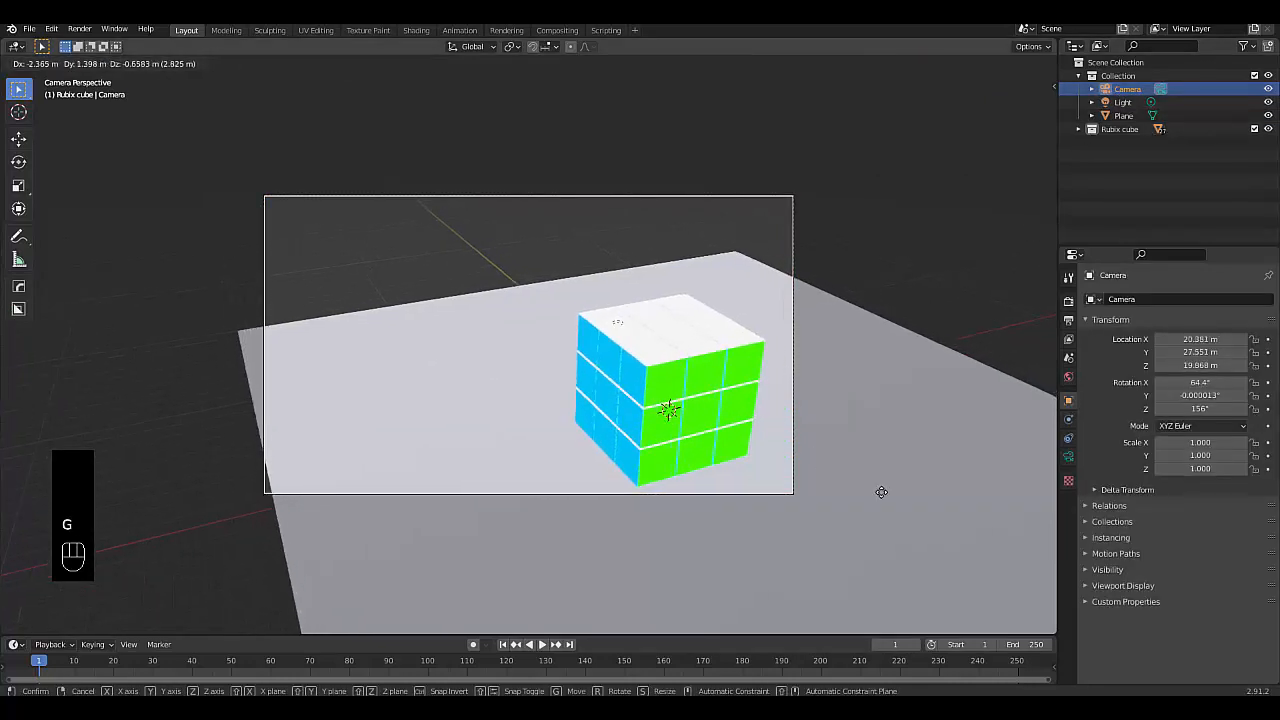
left_click(590, 360)
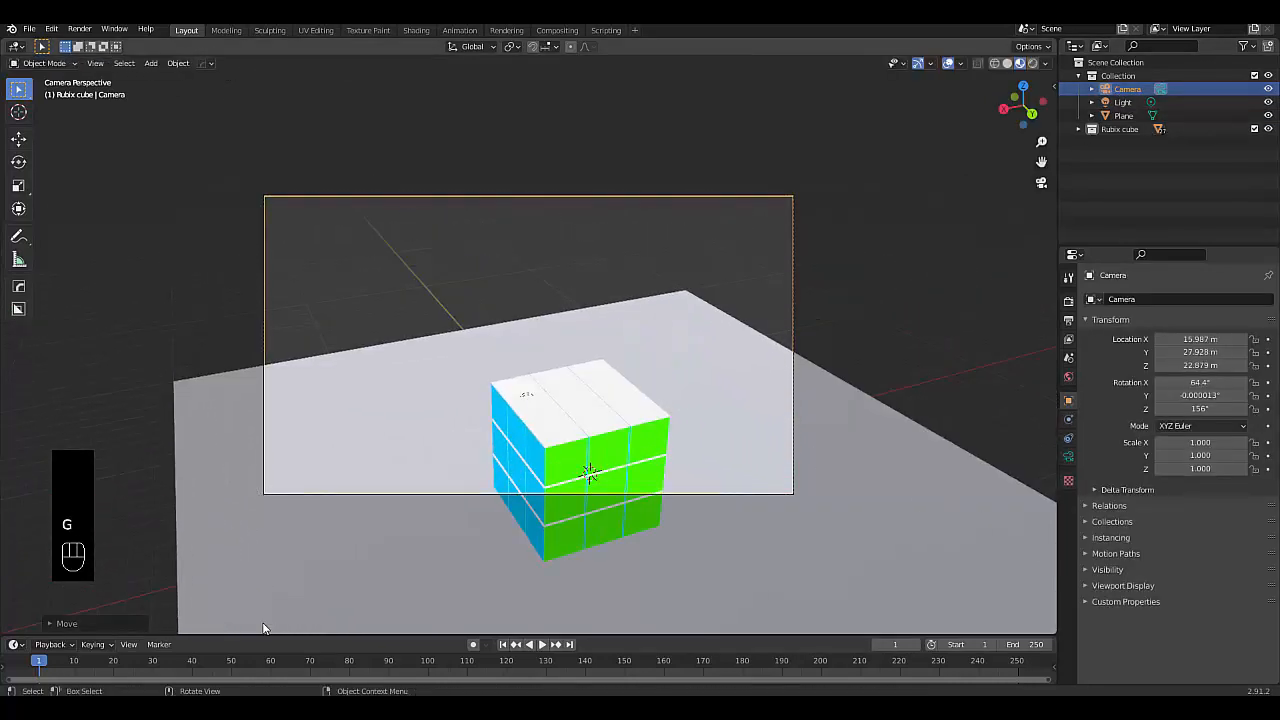
key("g")
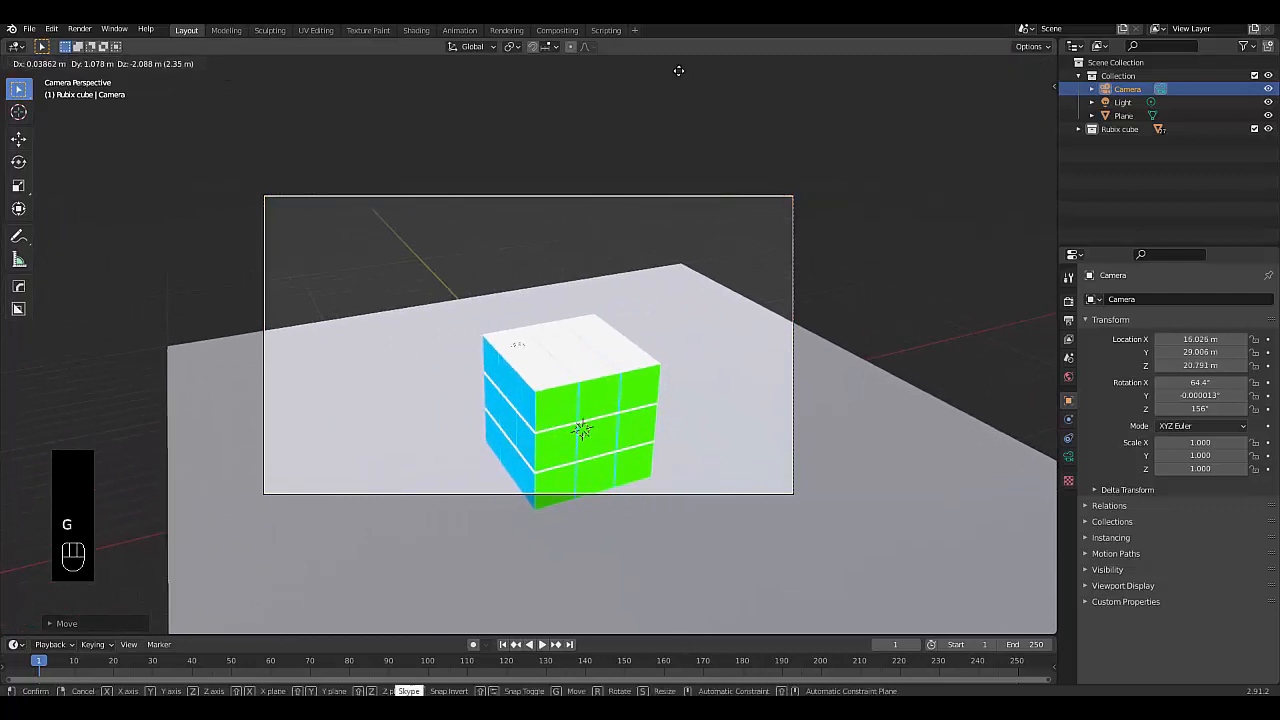
left_click(680, 222)
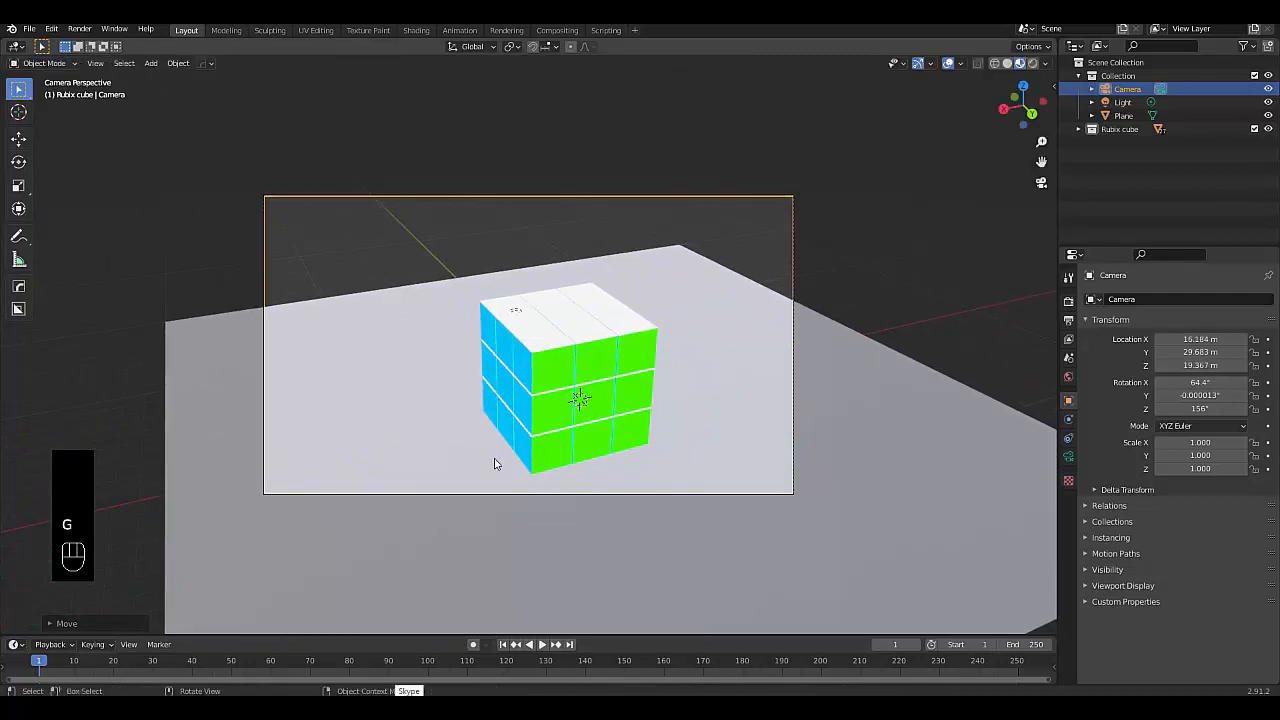
- Leave the camera view and move the light along the global X axis until it is well beyond the floor plane's edge
scroll(494, 463, "up", 3)
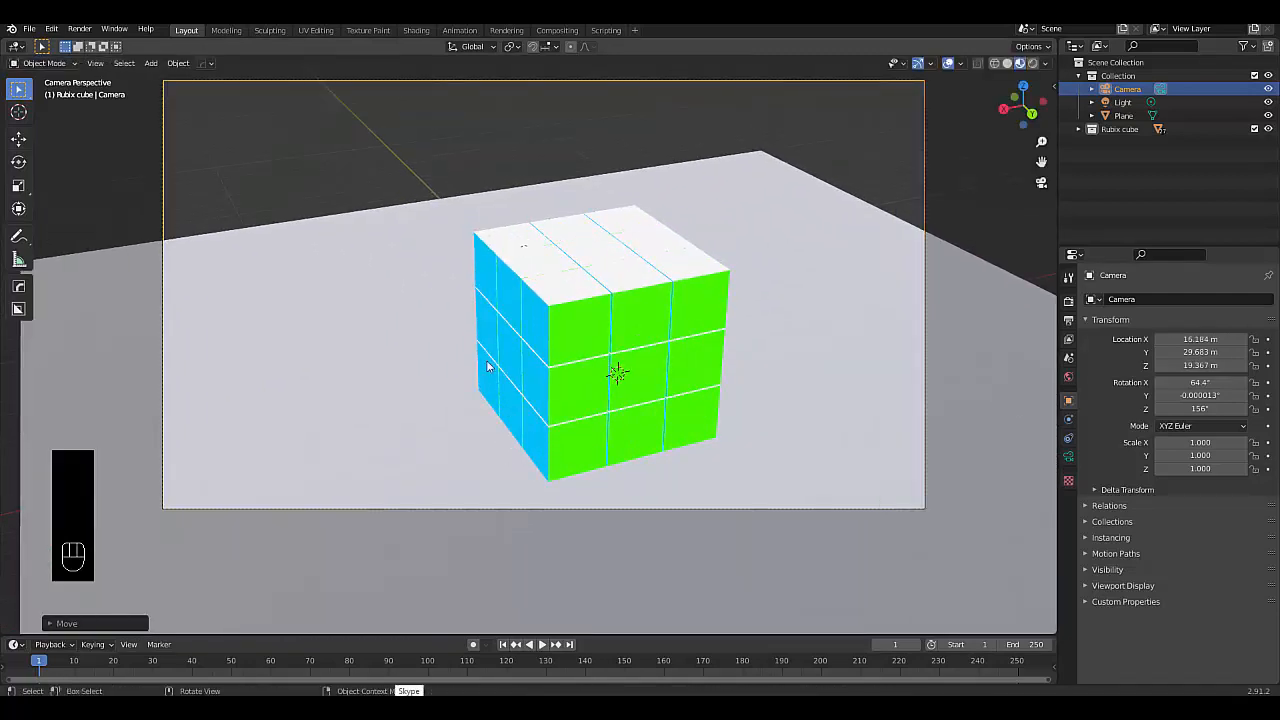
scroll(487, 367, "up", 2)
key("KP_0")
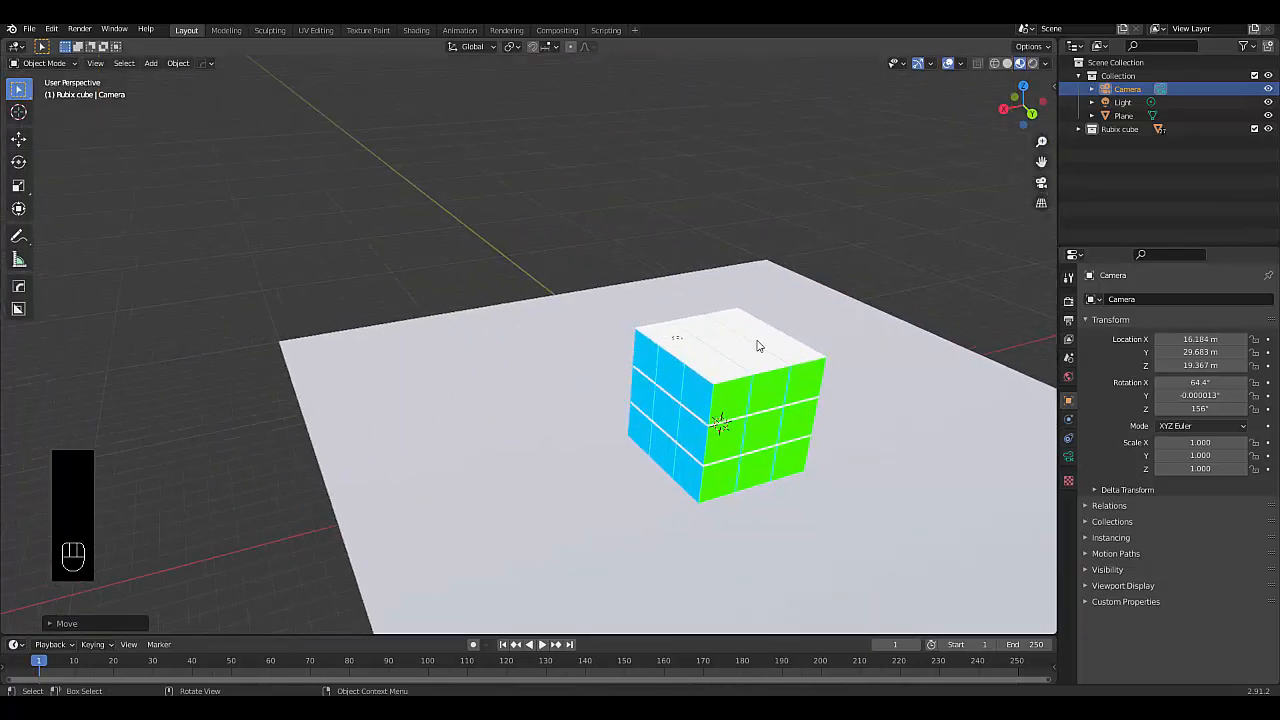
scroll(673, 347, "down", 4)
middle_click_drag(673, 347, 706, 366)
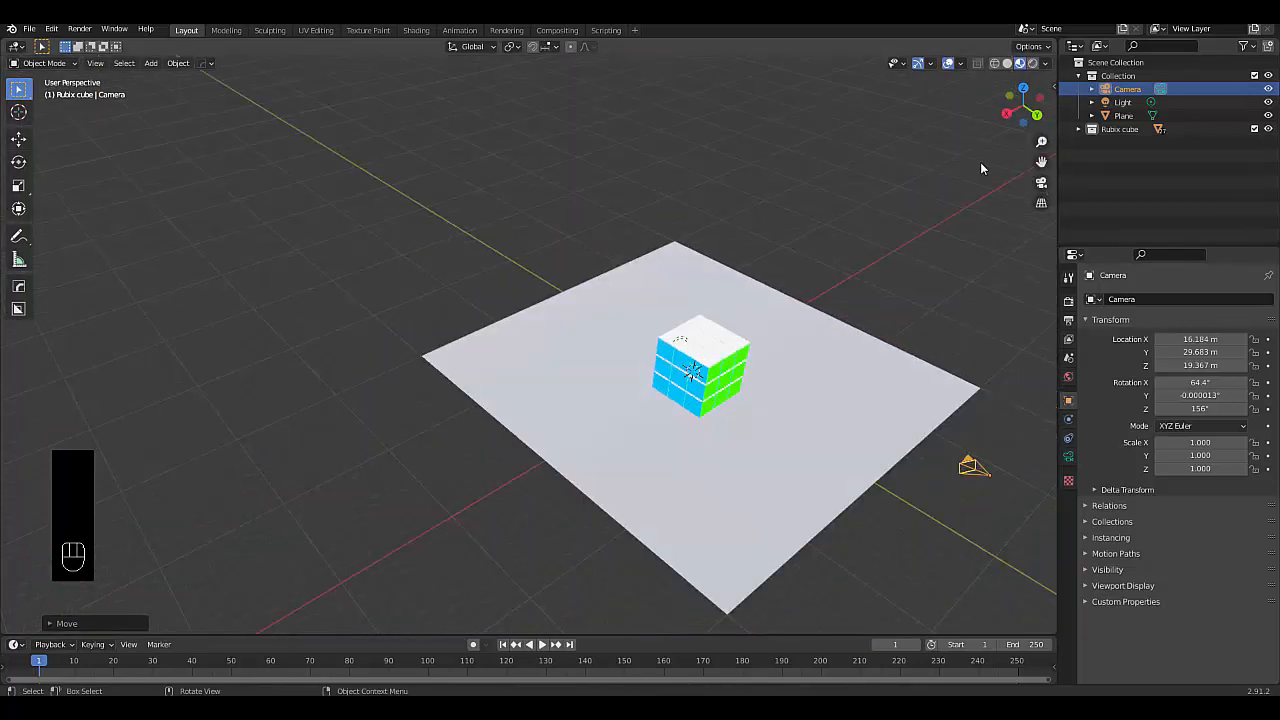
left_click(1122, 102)
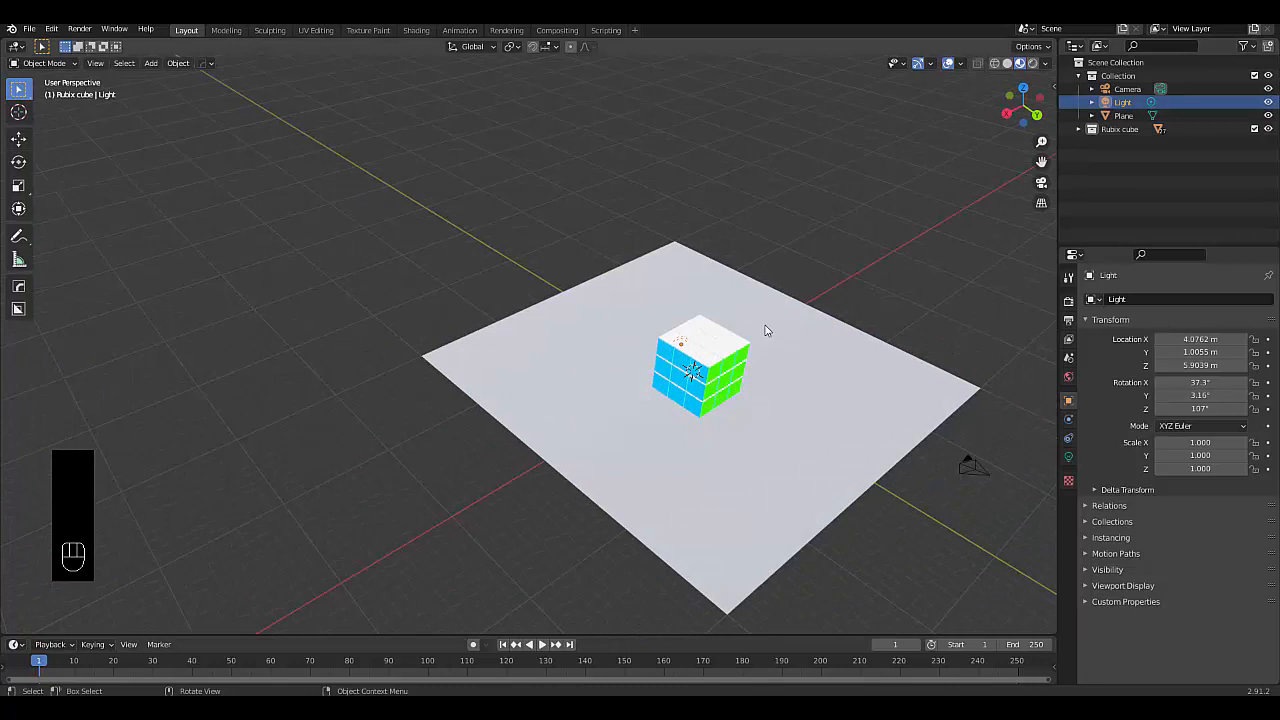
key("g")
key("x")
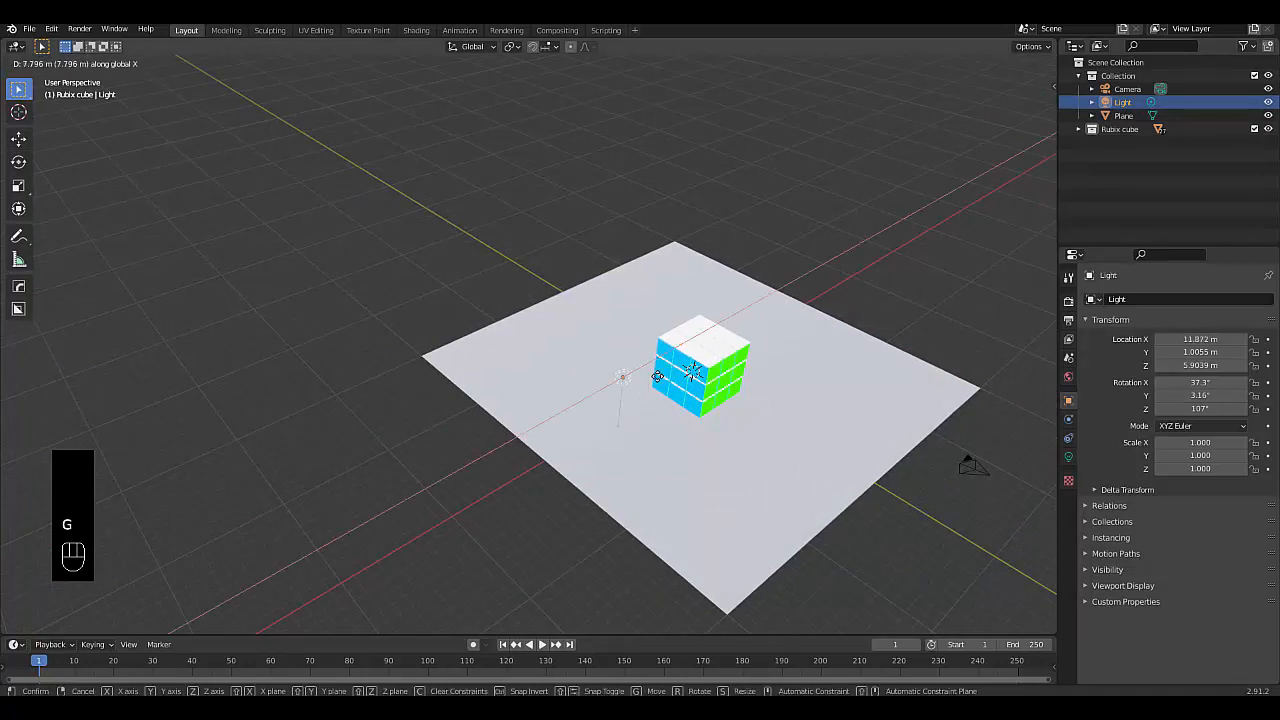
left_click(932, 424)
- Change the light to a Sun with strength 10 and a pale yellow color
left_click(1068, 457)
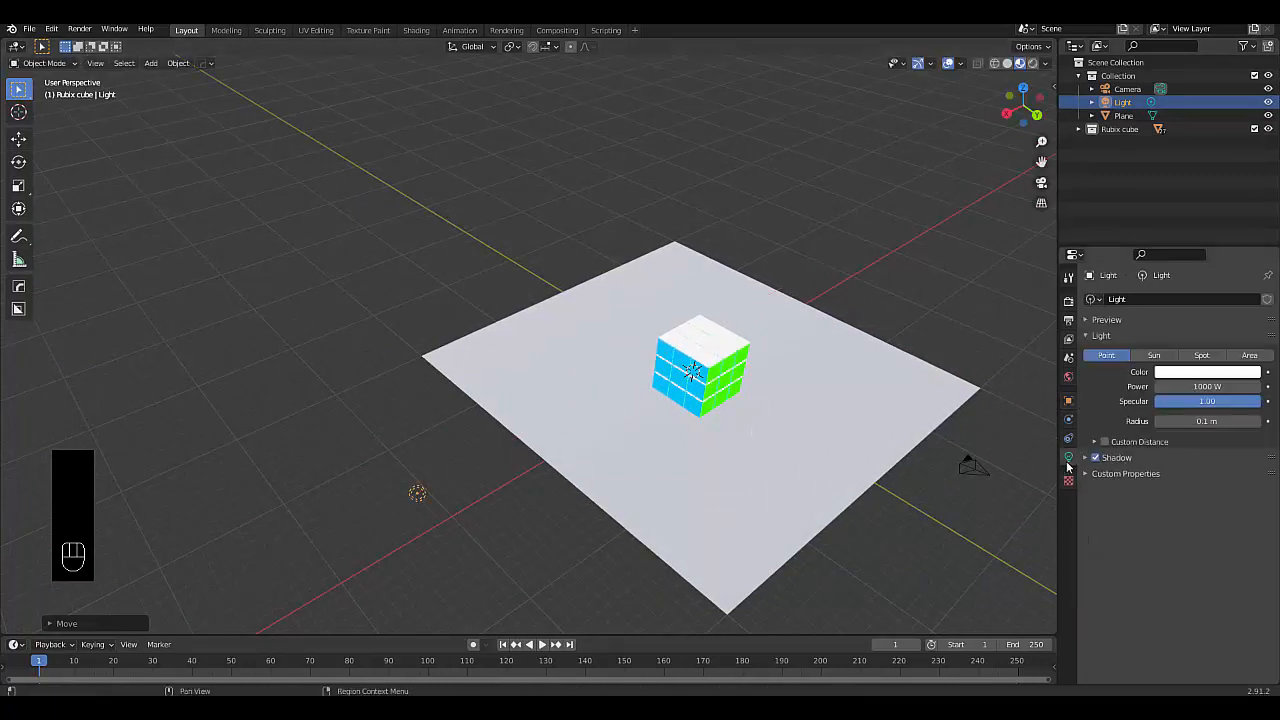
left_click(1154, 355)
left_click(1180, 386)
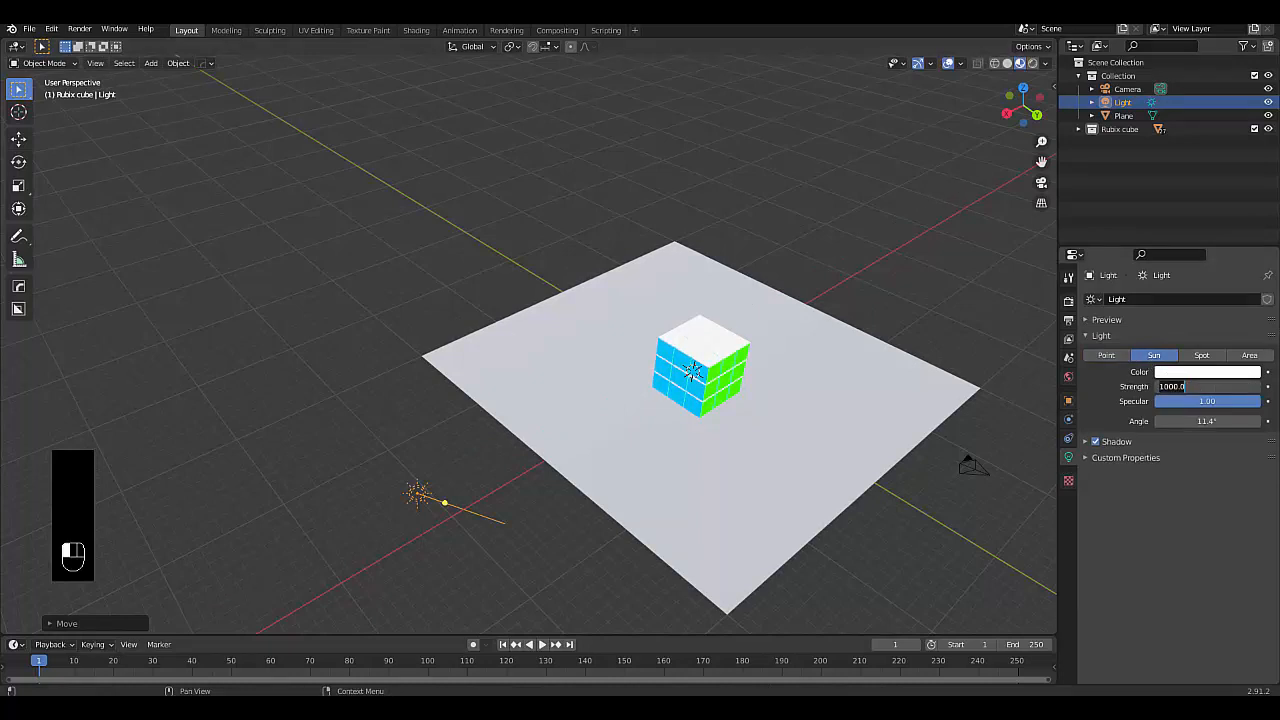
type("10")
key("Return")
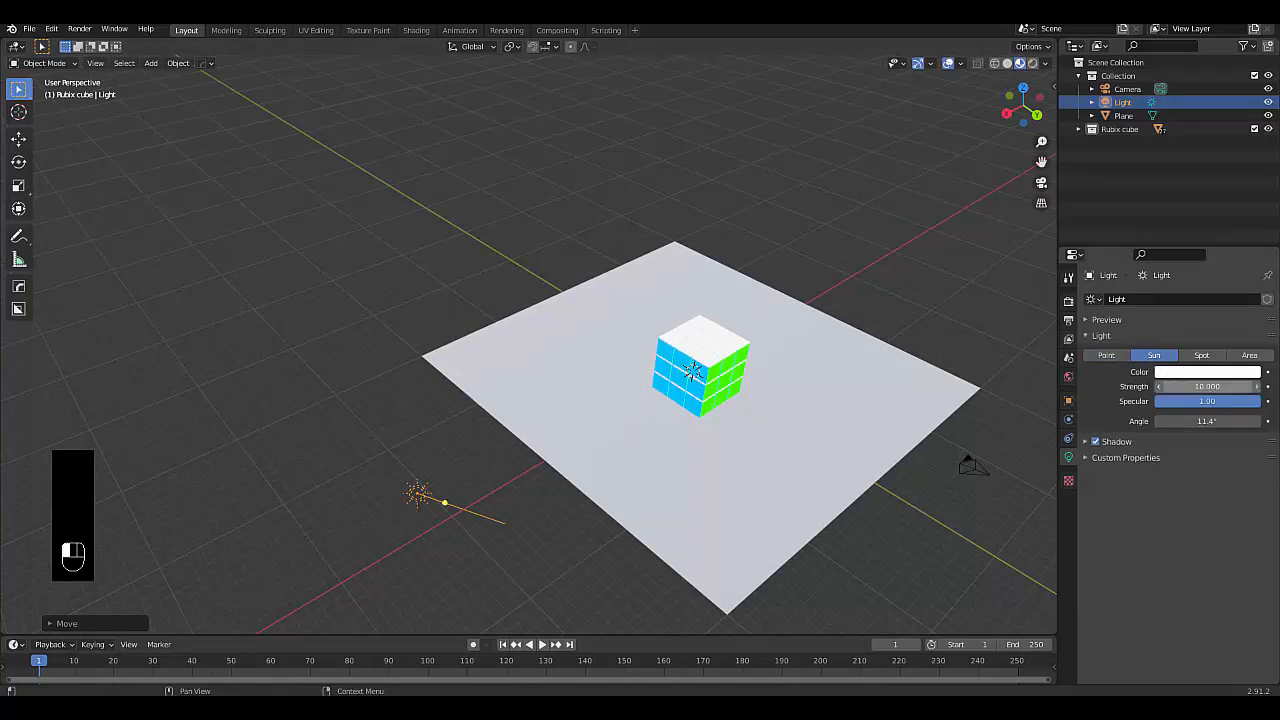
left_click(1197, 373)
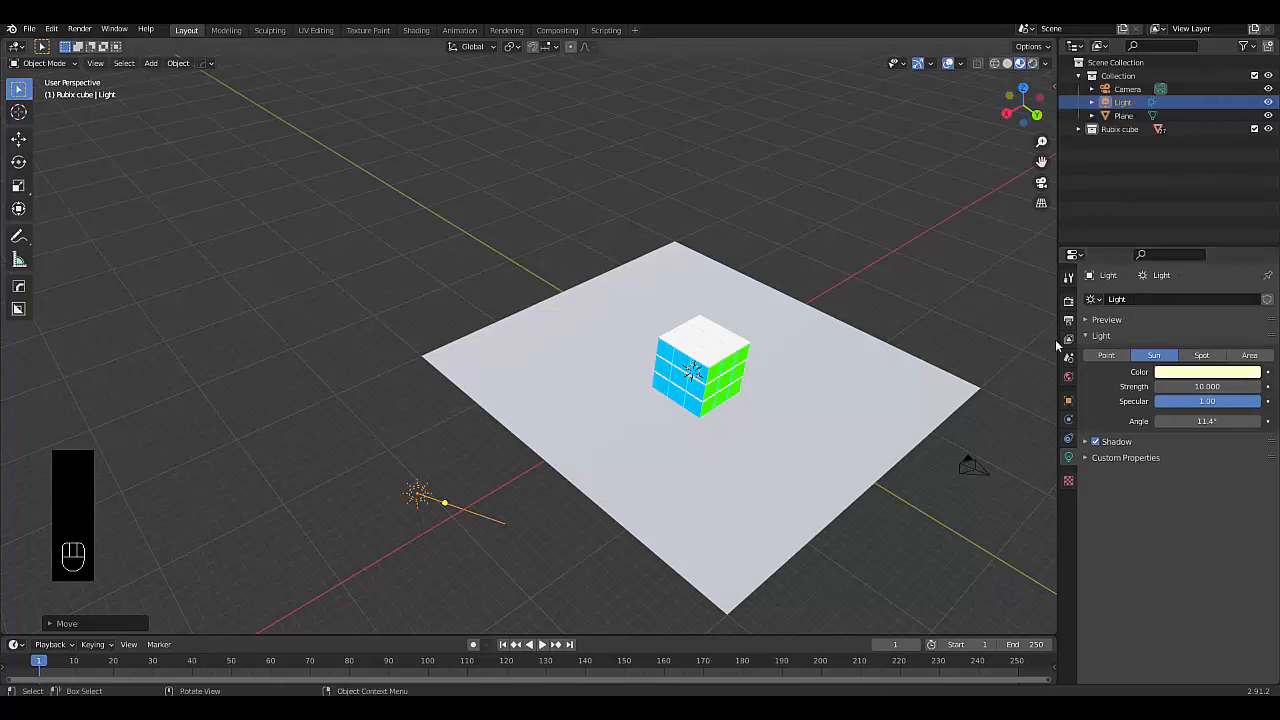
- Assign an Environment Texture to the world background color and browse to the Downloads folder for its image
left_click(1068, 377)
left_click(1160, 387)
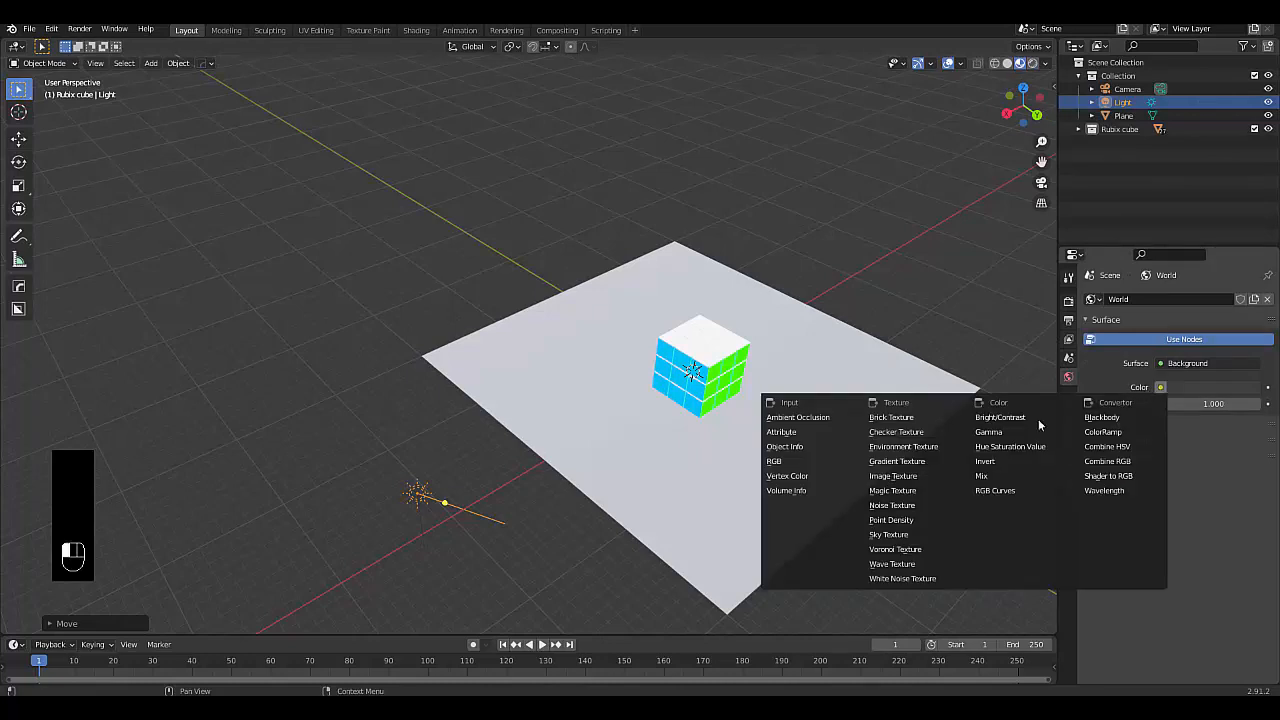
left_click(905, 453)
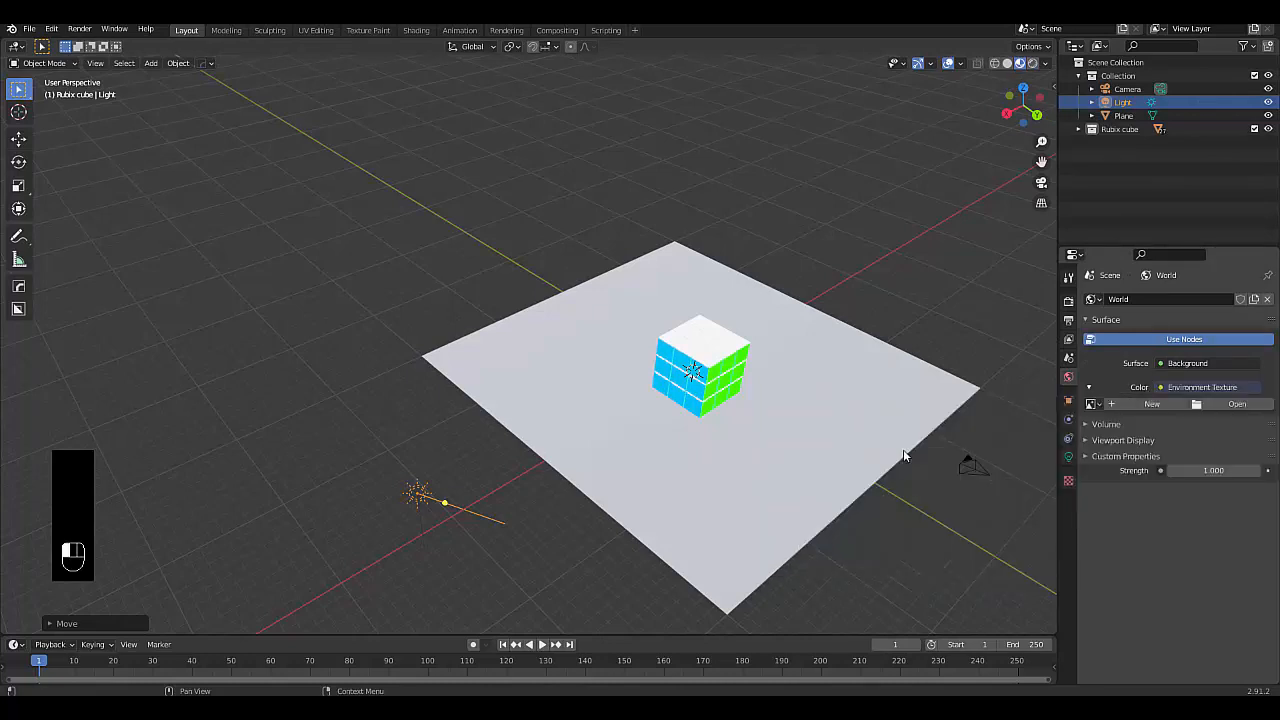
left_click(1250, 405)
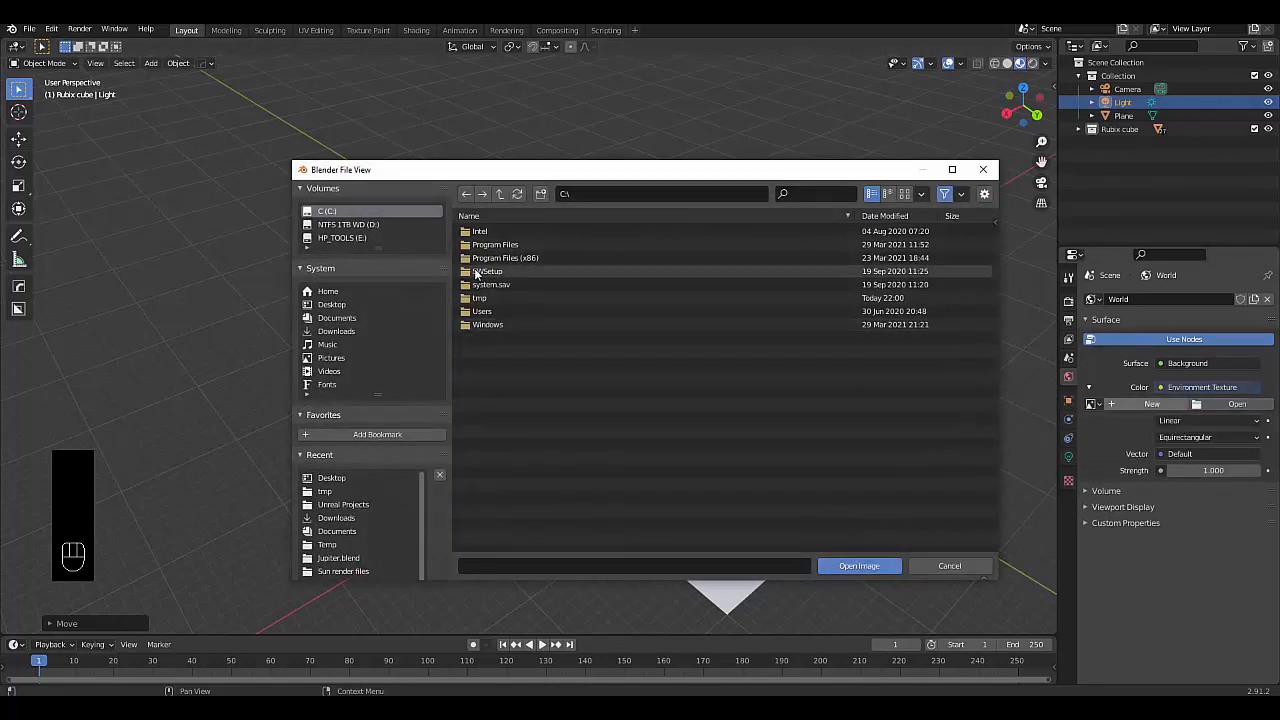
left_click(333, 319)
left_click(333, 331)
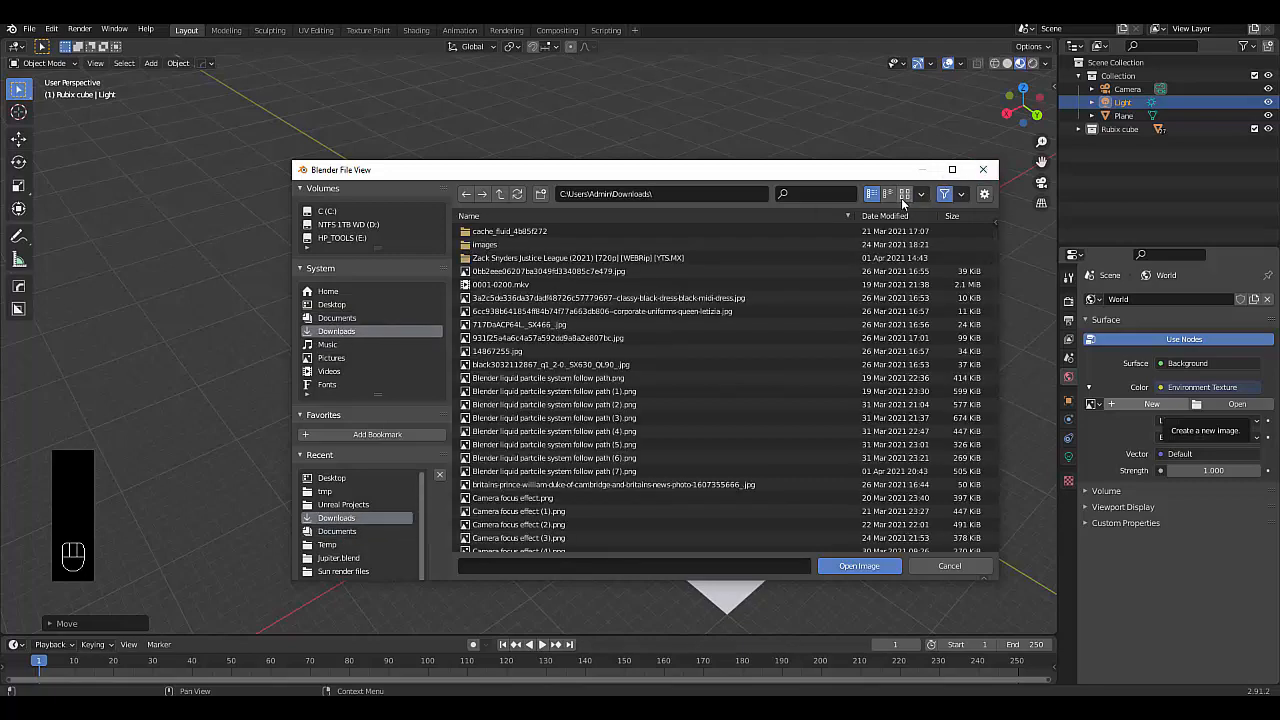
- Show the files as thumbnails and load old_hall_8k.hdr as the world's environment image
left_click(904, 194)
scroll(695, 367, "down", 5)
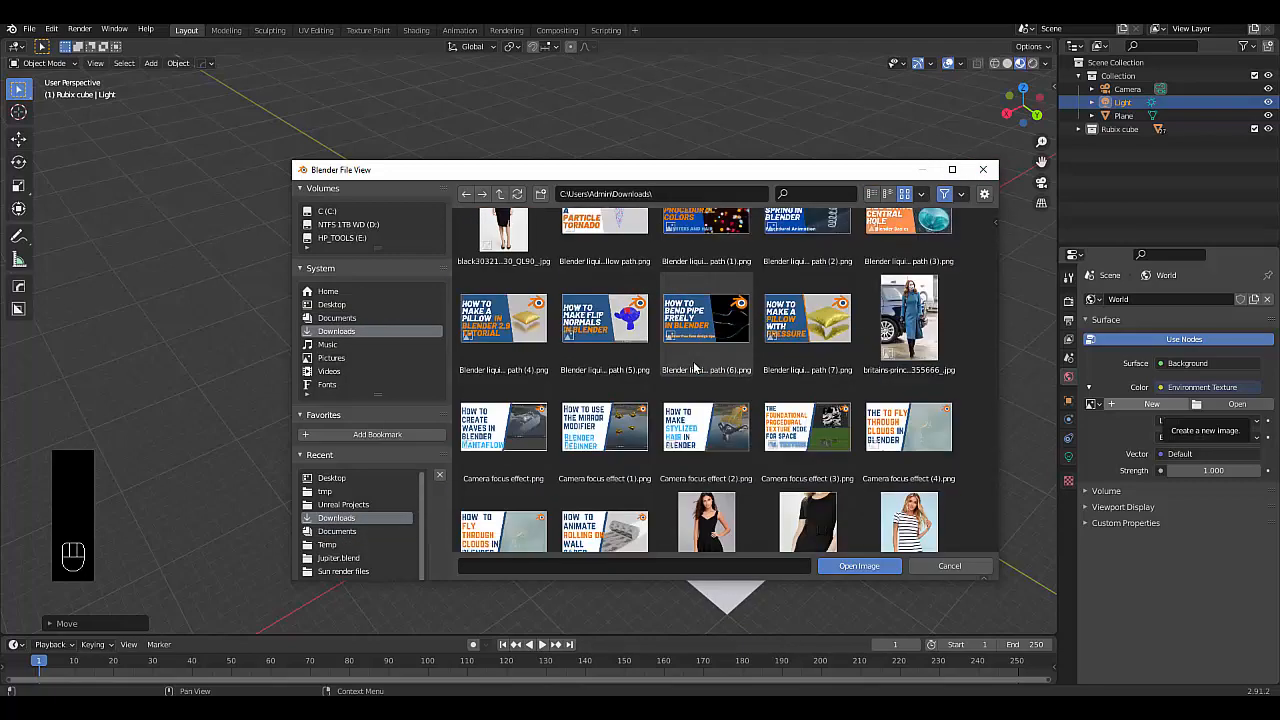
scroll(695, 367, "down", 15)
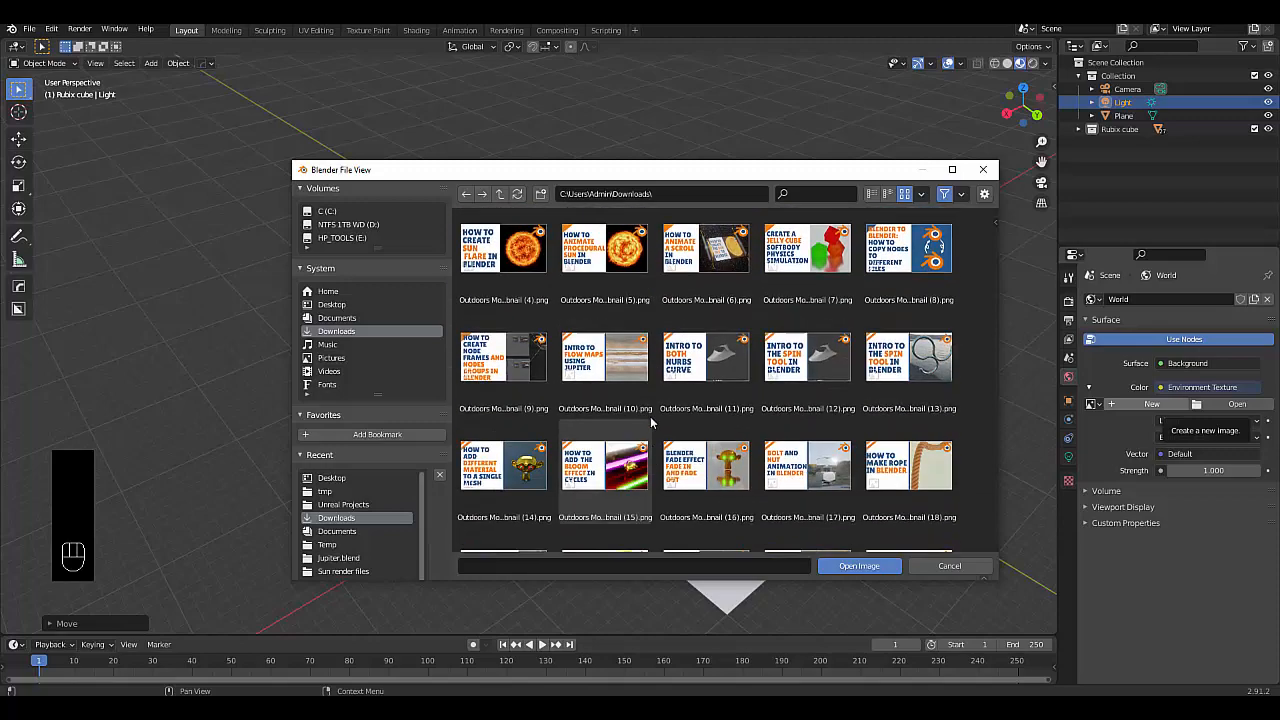
scroll(650, 423, "down", 10)
scroll(650, 423, "up", 9)
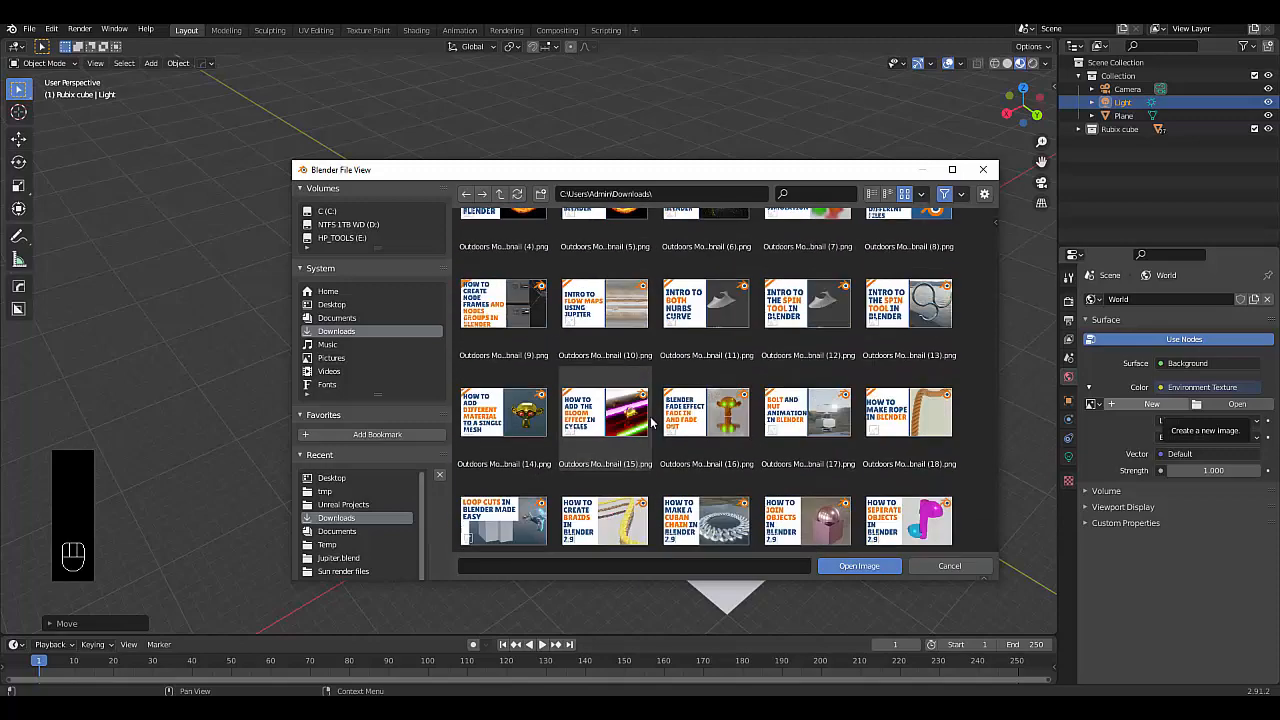
scroll(650, 423, "up", 10)
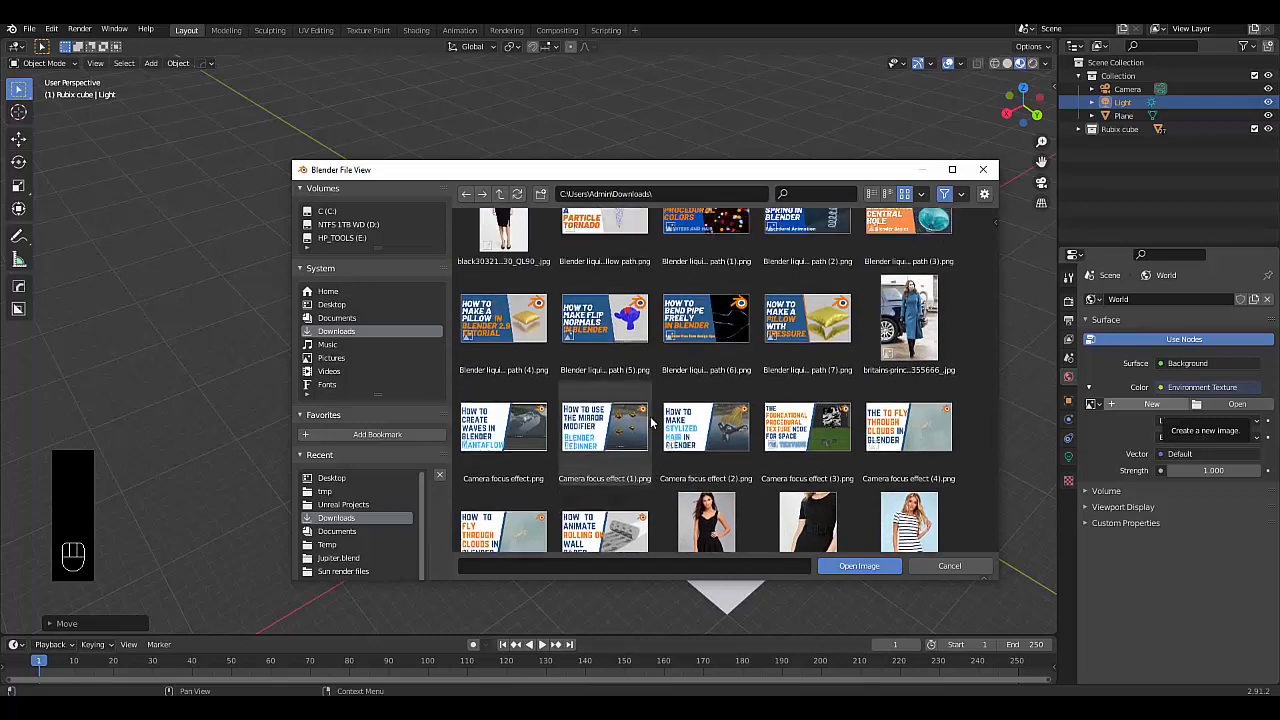
scroll(650, 423, "up", 6)
scroll(650, 423, "down", 10)
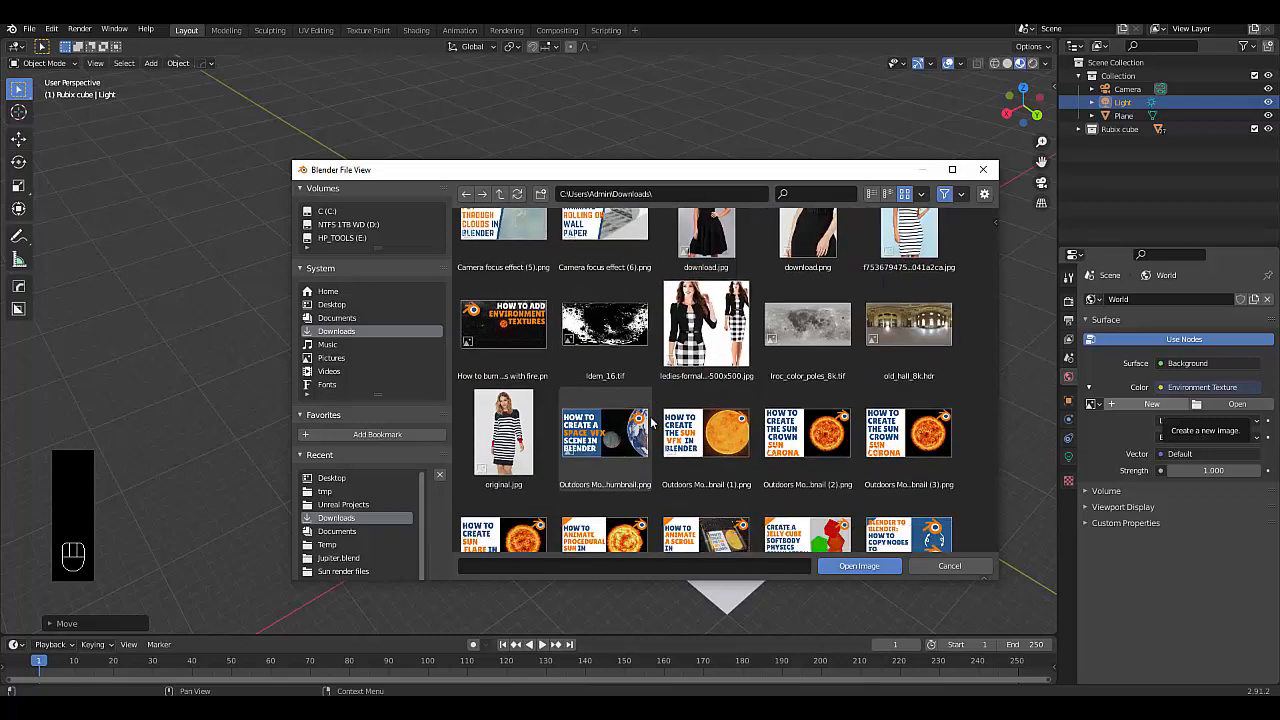
scroll(650, 423, "down", 1)
scroll(650, 423, "up", 1)
left_click(908, 328)
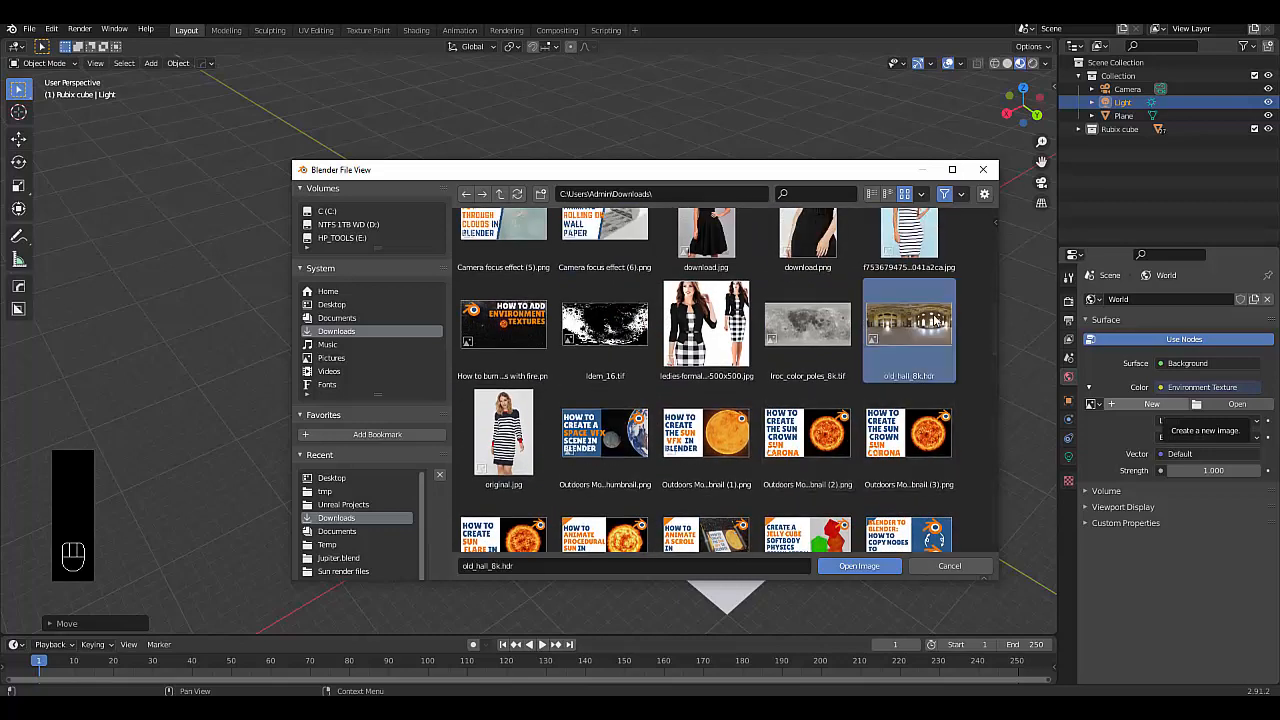
left_click(846, 567)
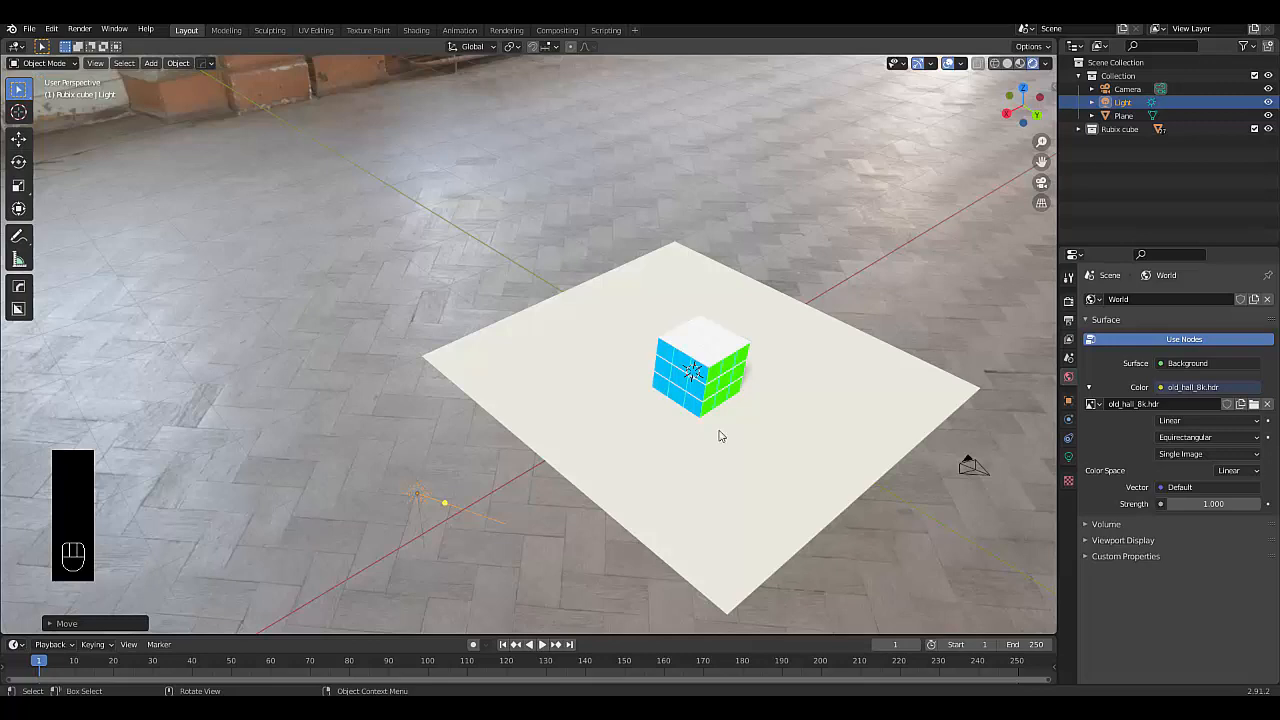
- Give the floor plane a new material with a Glossy BSDF surface and a roughness of 0.2
scroll(740, 410, "up", 3)
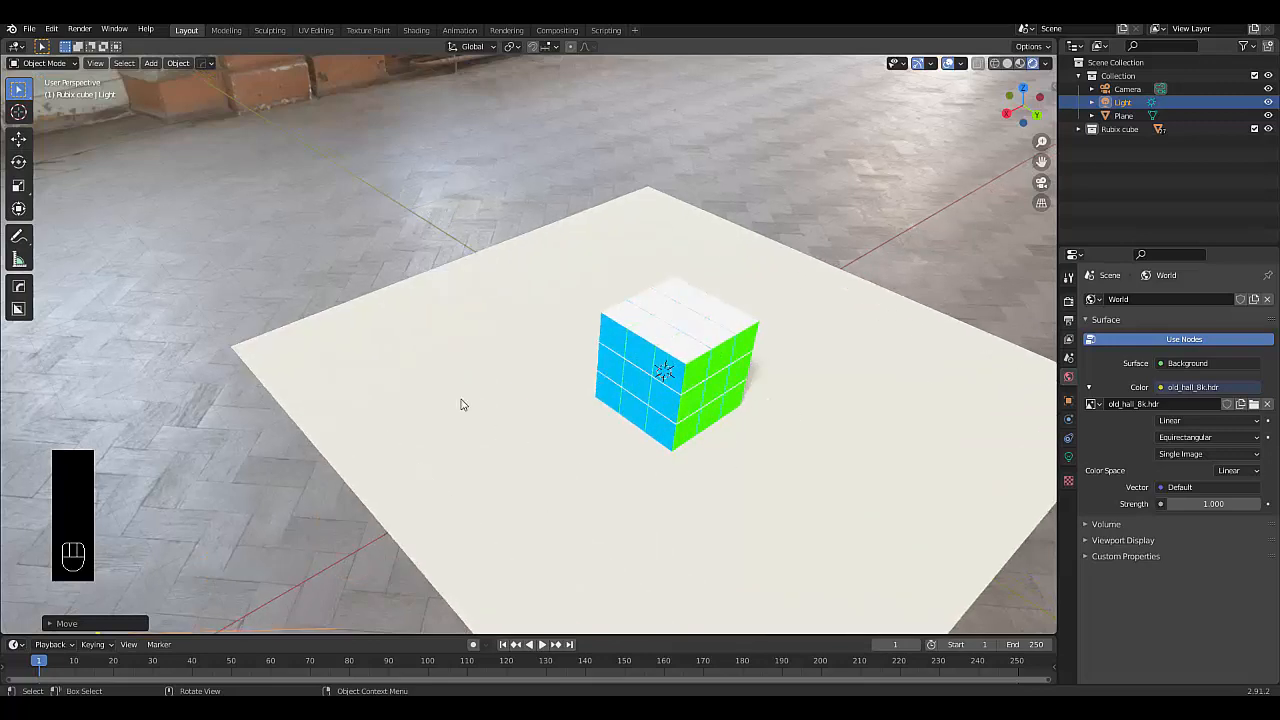
left_click(461, 404)
left_click(1068, 512)
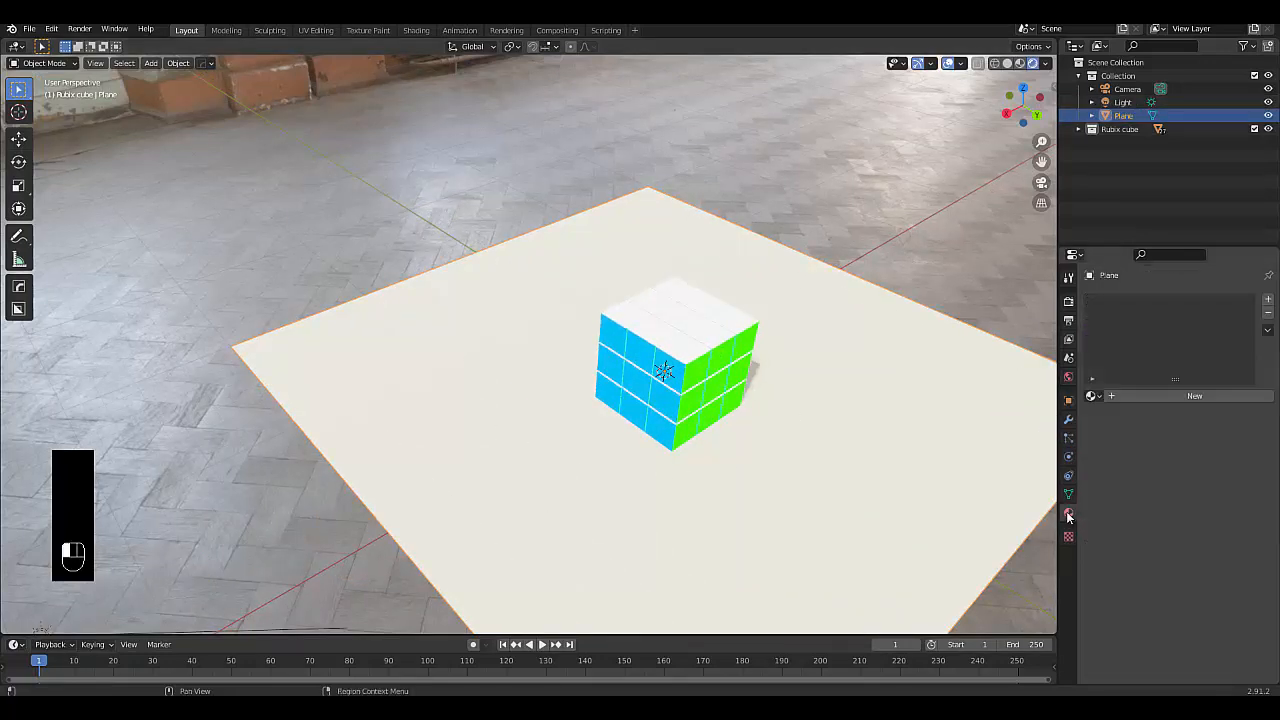
left_click(1138, 397)
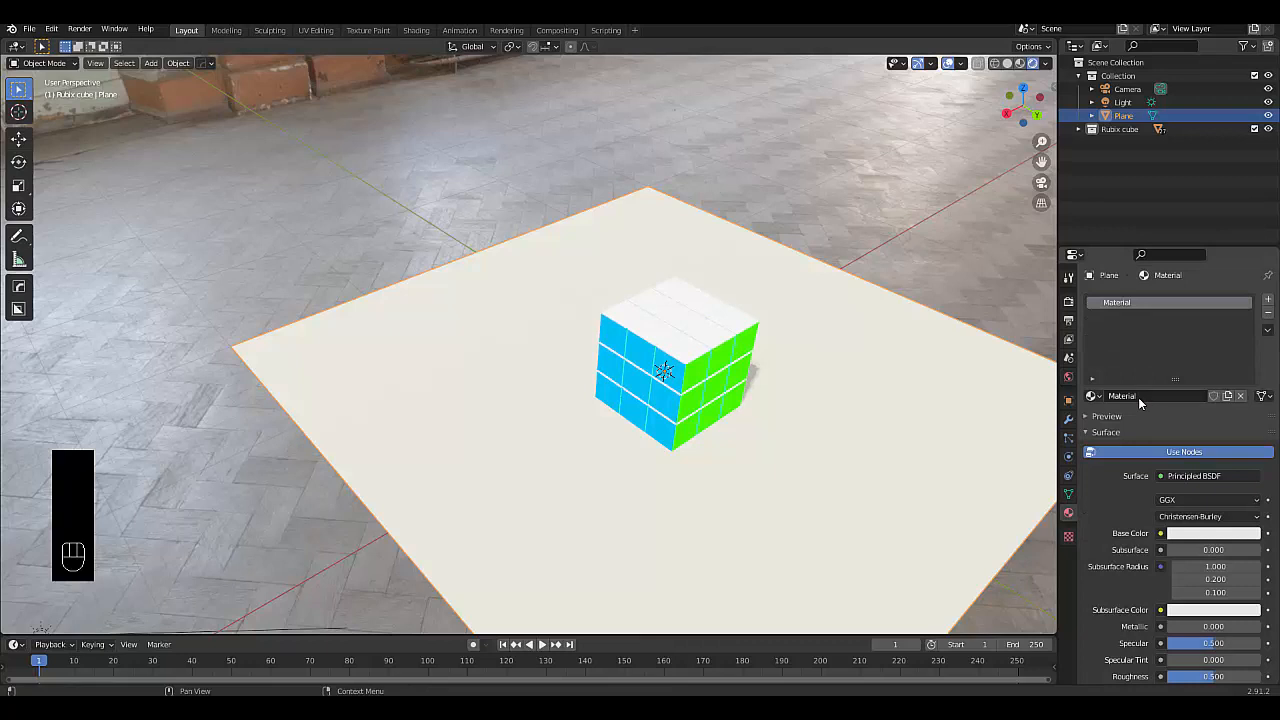
left_click(1197, 476)
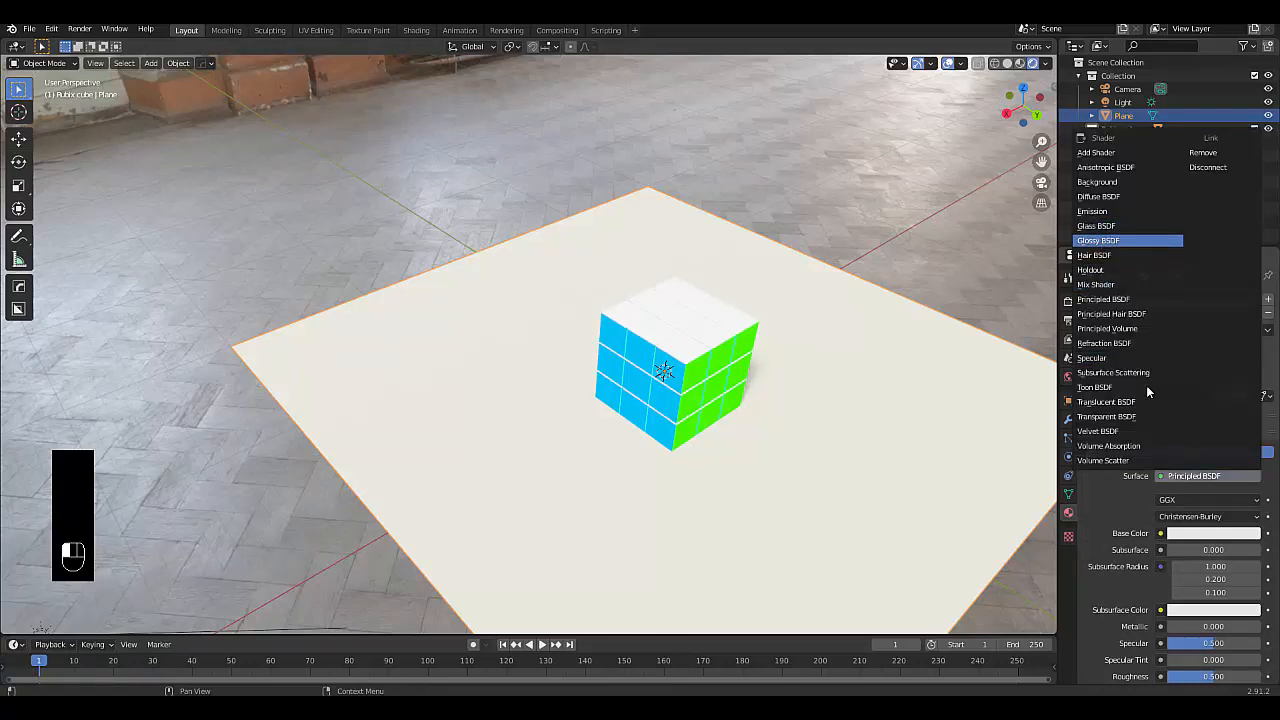
left_click(1100, 241)
left_click(1213, 533)
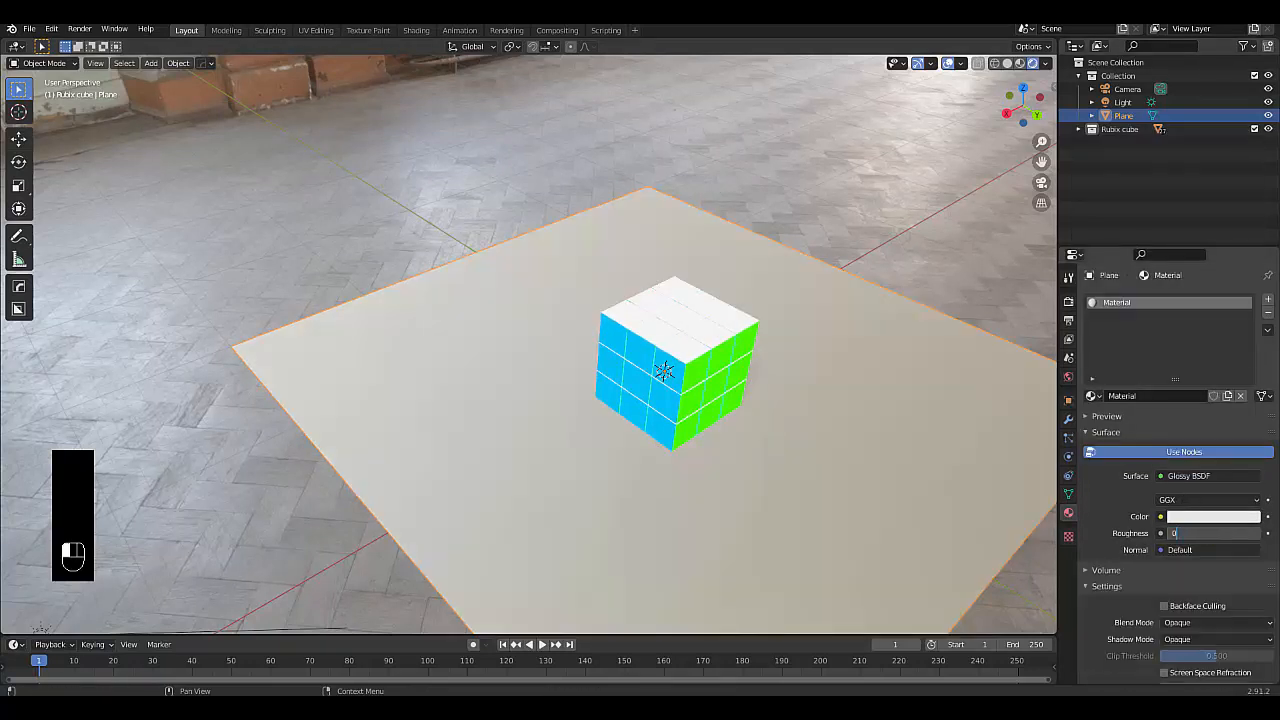
type("0.2")
key("Return")
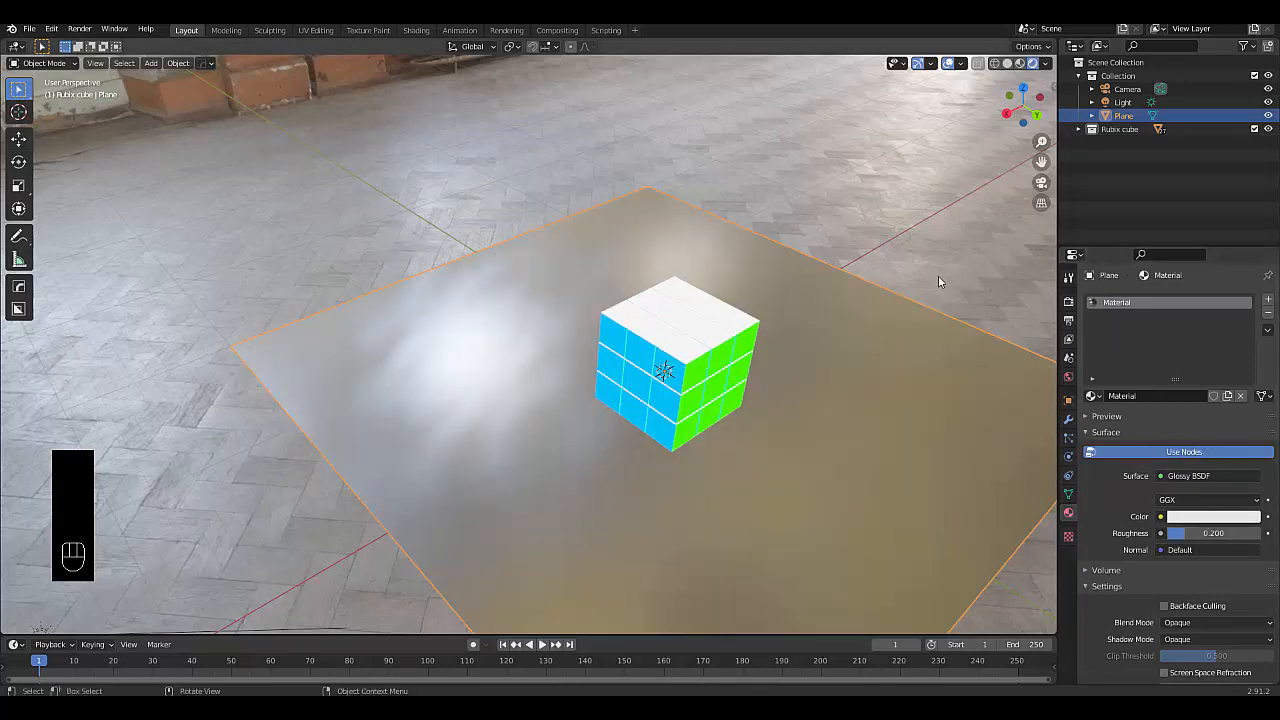
- Enable Screen Space Reflections, Bloom and Ambient Occlusion in the Eevee render settings
left_click(1068, 301)
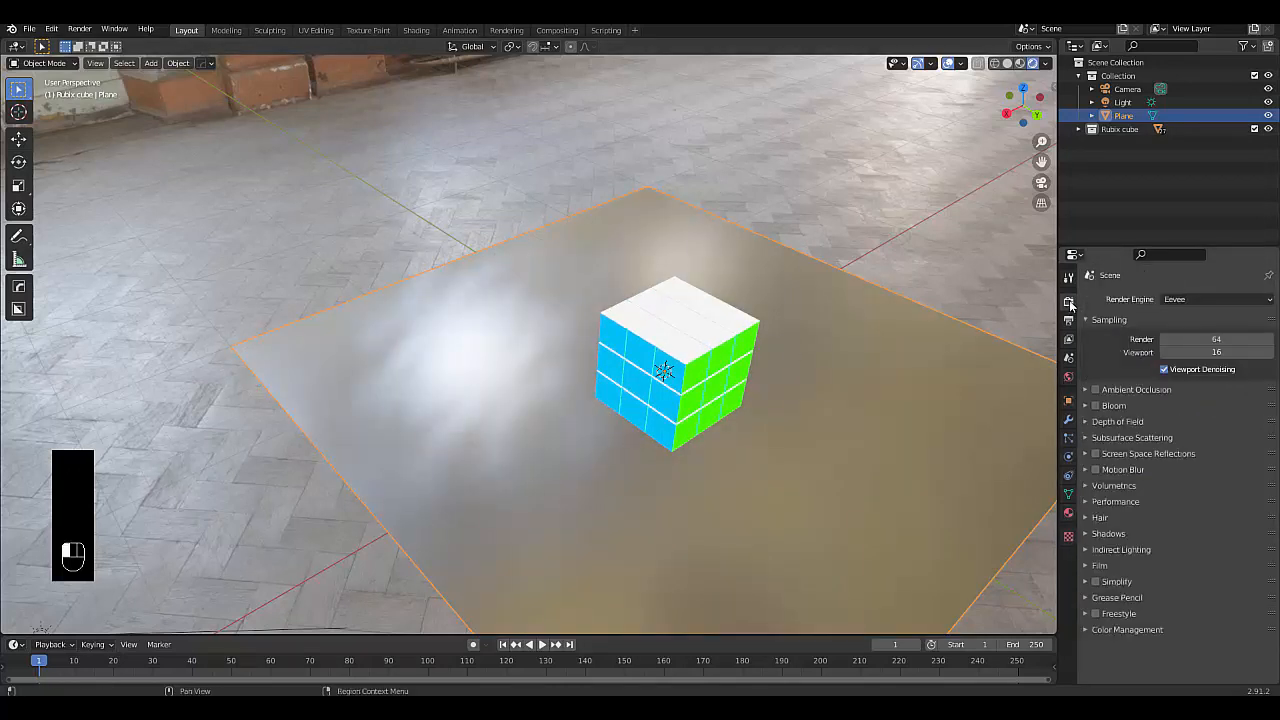
left_click(1096, 454)
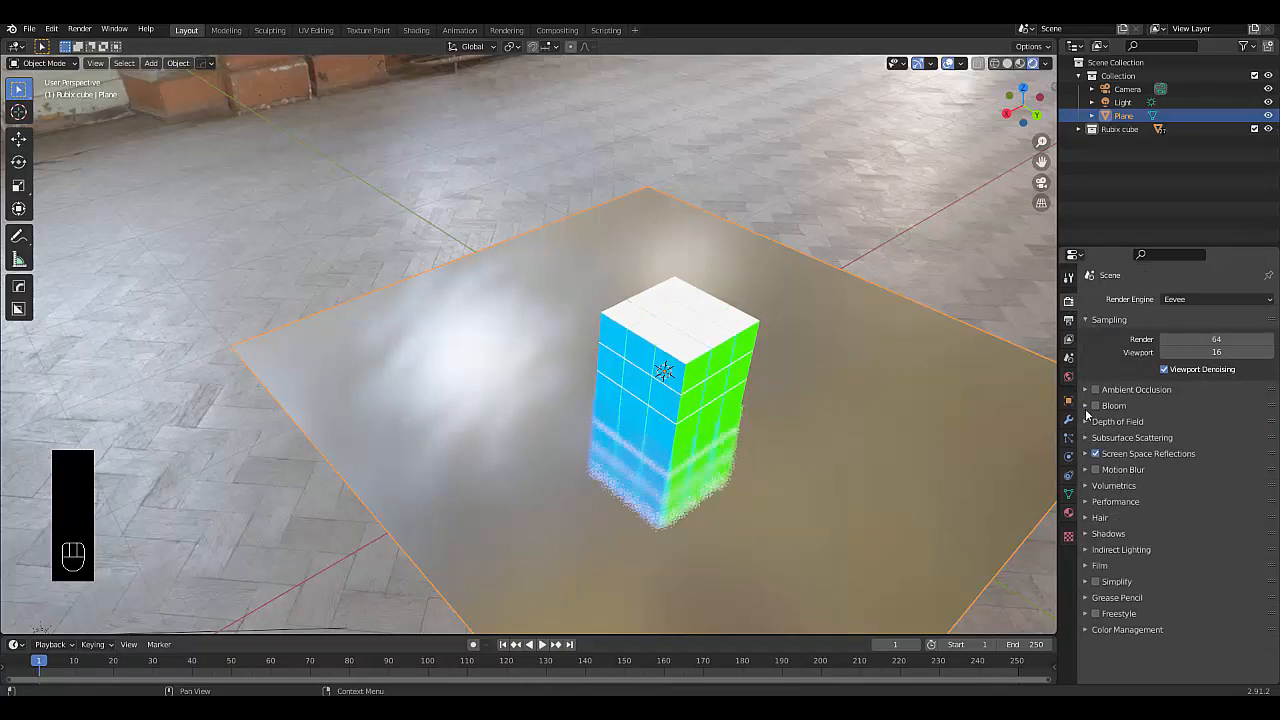
left_click(1096, 406)
left_click(1096, 390)
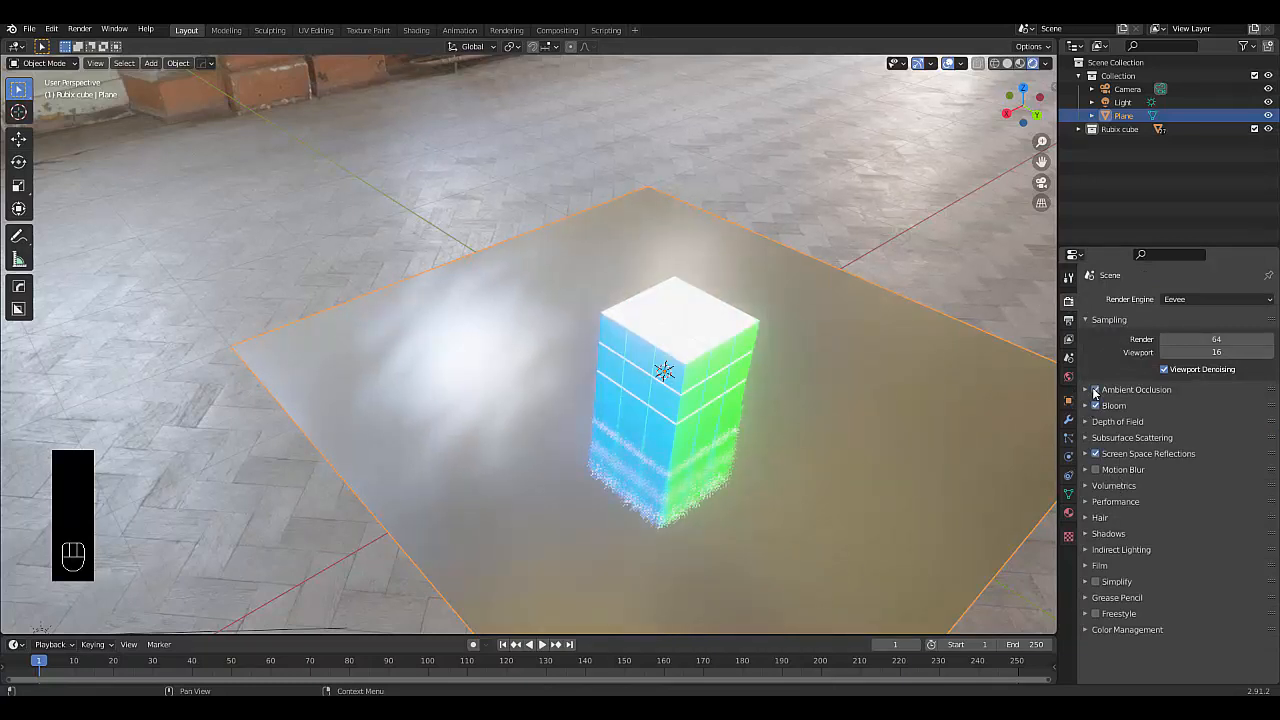
- Examine the cube's glow and its reflection on the glossy floor from several angles and distances
middle_click_drag(815, 413, 717, 391)
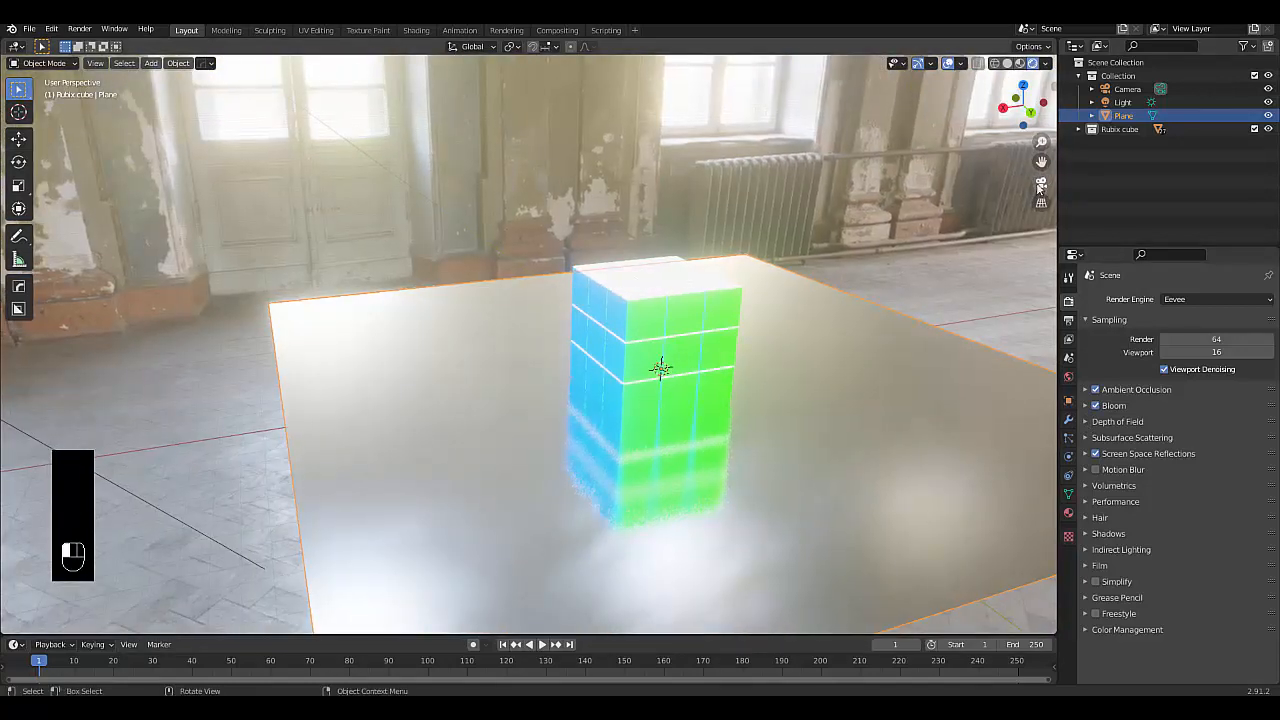
left_click(1040, 184)
left_click(1040, 184)
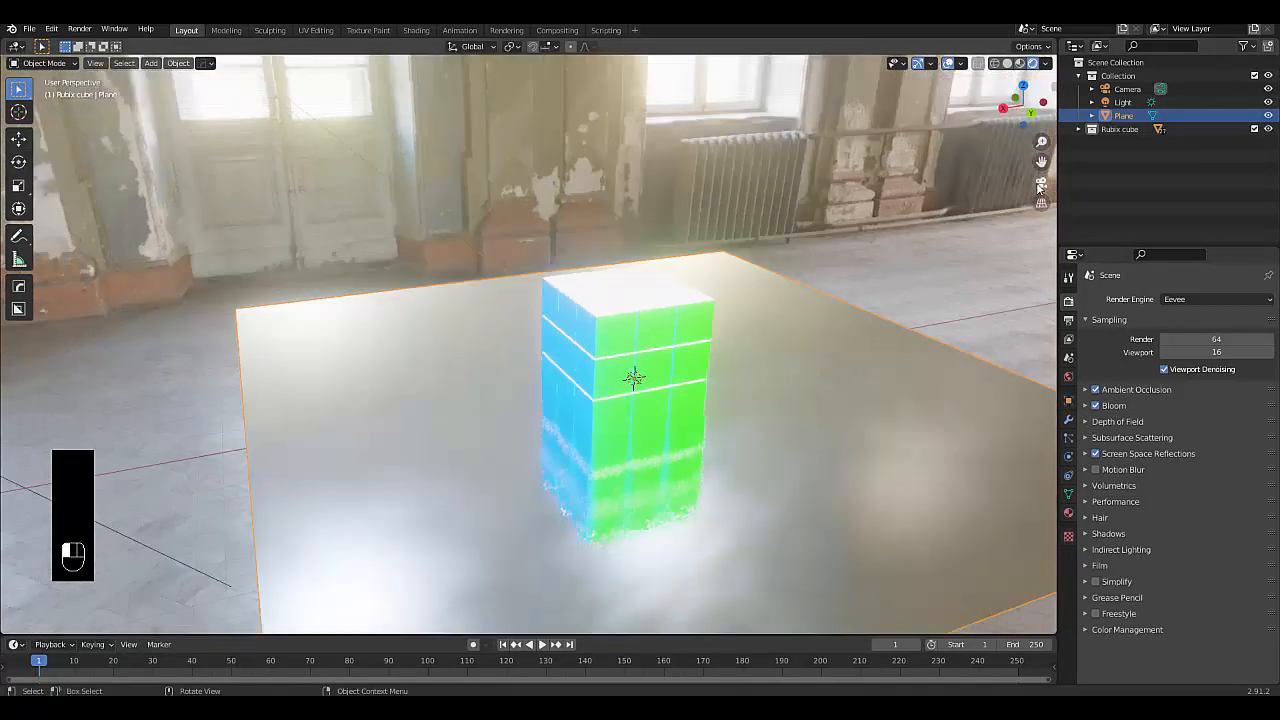
scroll(740, 300, "up", 4)
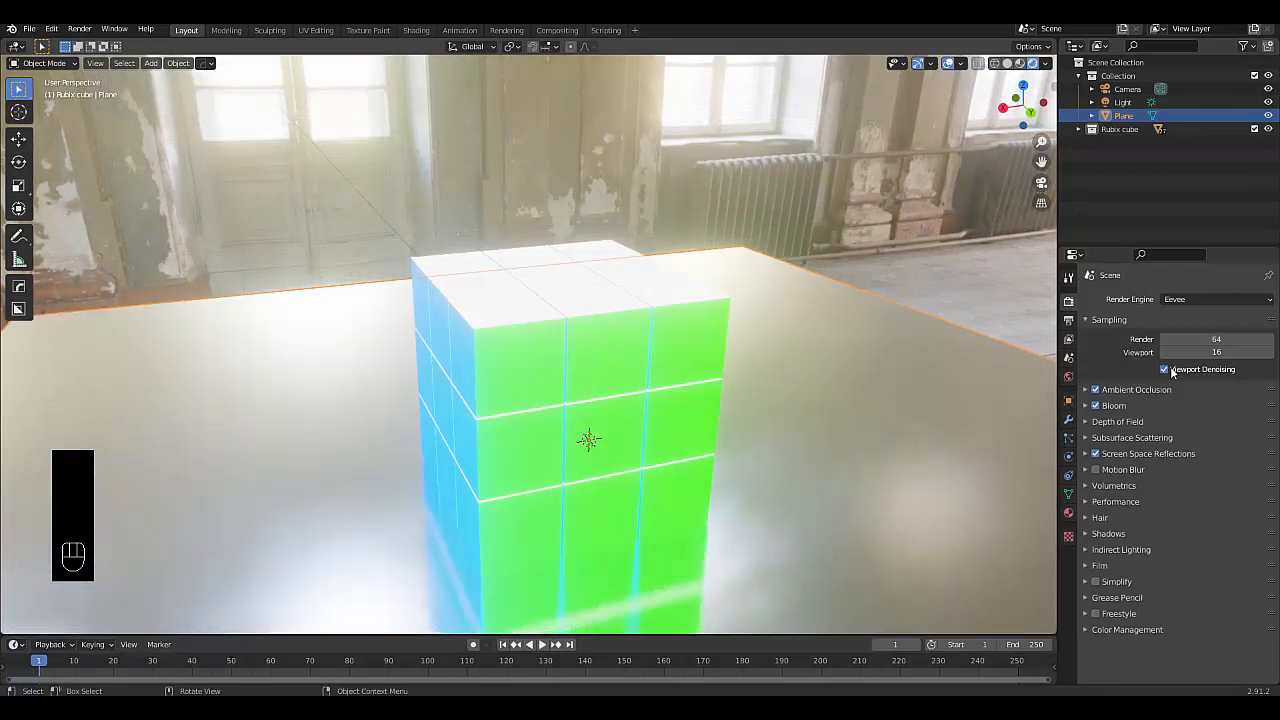
scroll(613, 395, "down", 3)
middle_click_drag(613, 395, 658, 452)
scroll(634, 389, "down", 2)
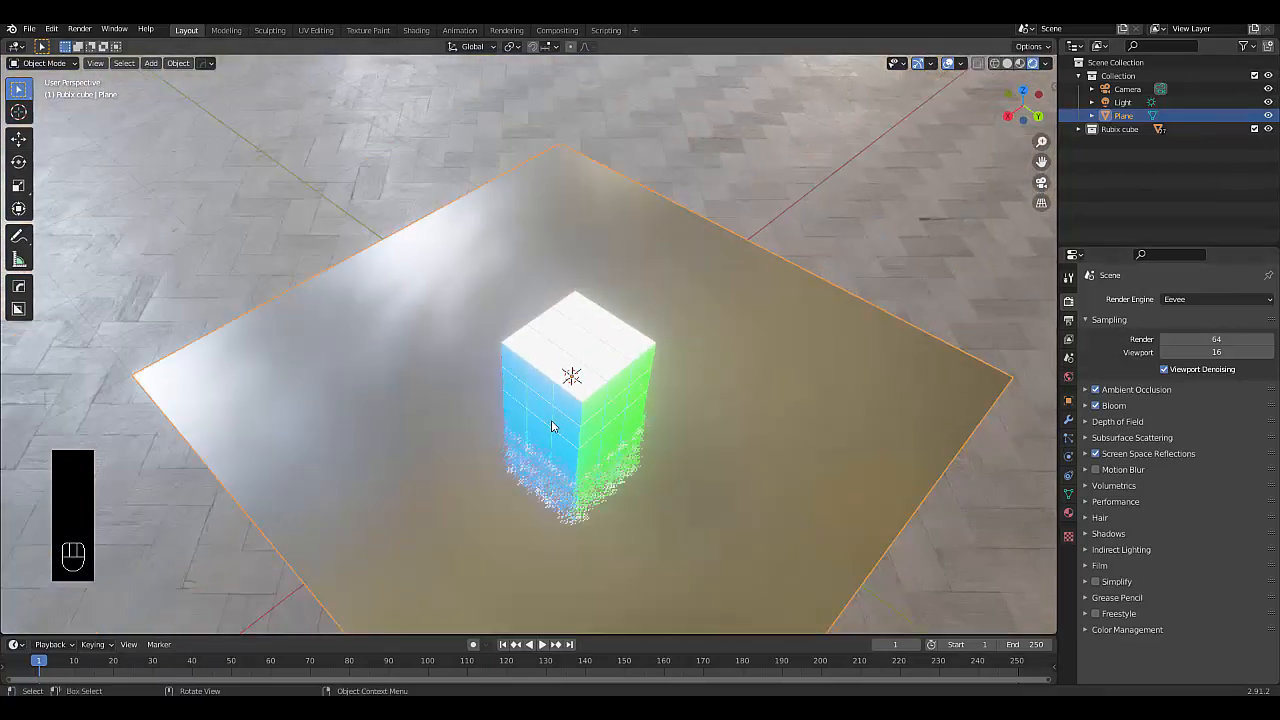
scroll(553, 419, "up", 2)
middle_click_drag(572, 396, 546, 378)
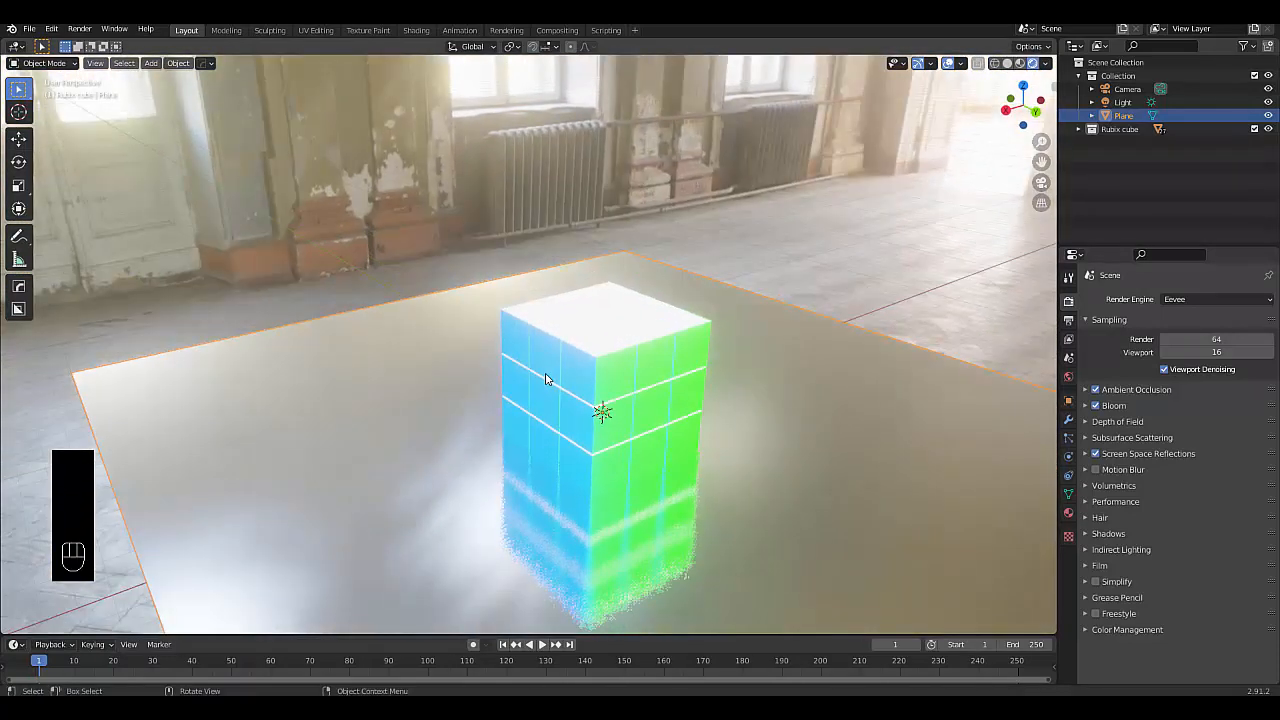
- Create a new collection in the scene and name it "Rubix rig"
left_click(1100, 178)
right_click(1100, 178)
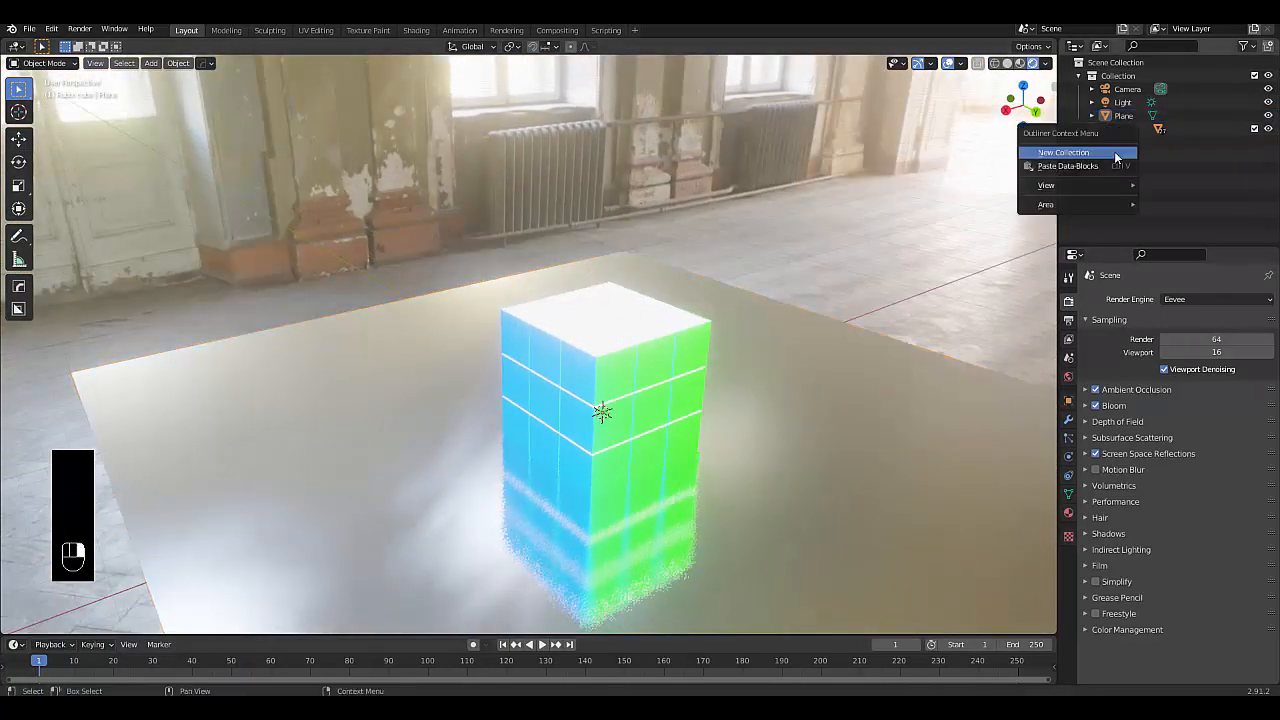
left_click(1118, 142)
left_click(1119, 143)
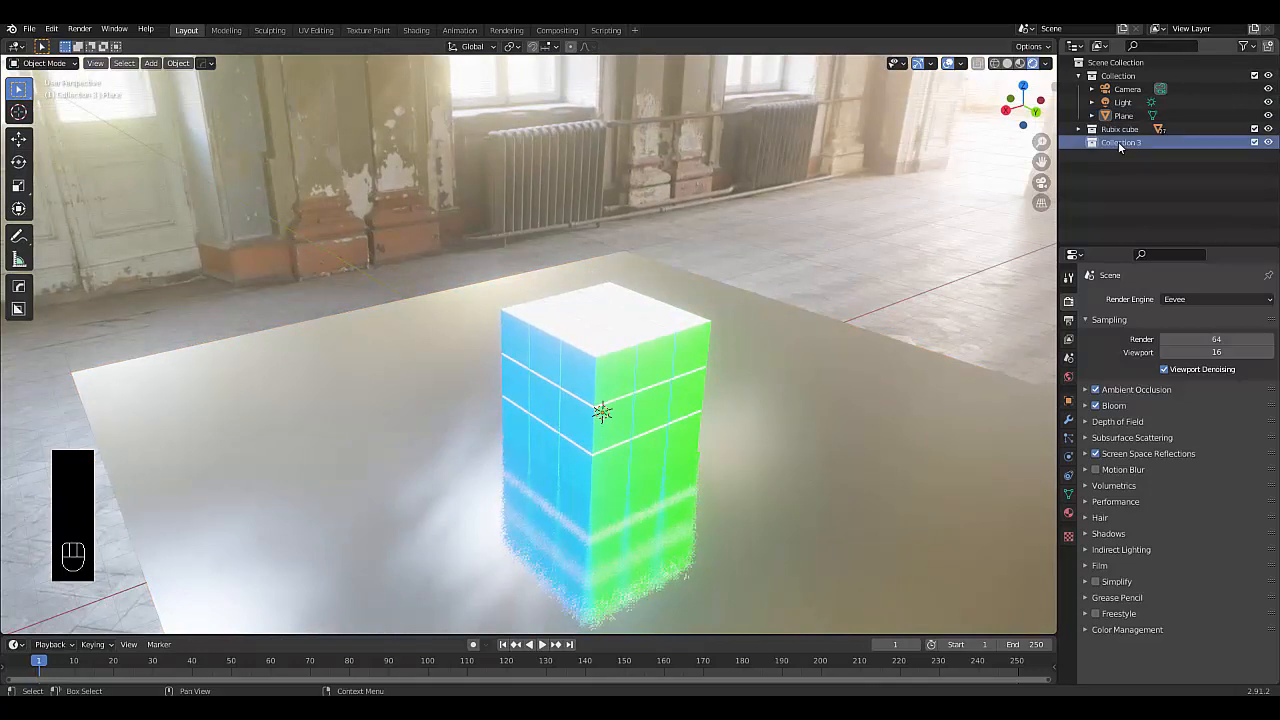
key("shift+r")
key("u")
key("b")
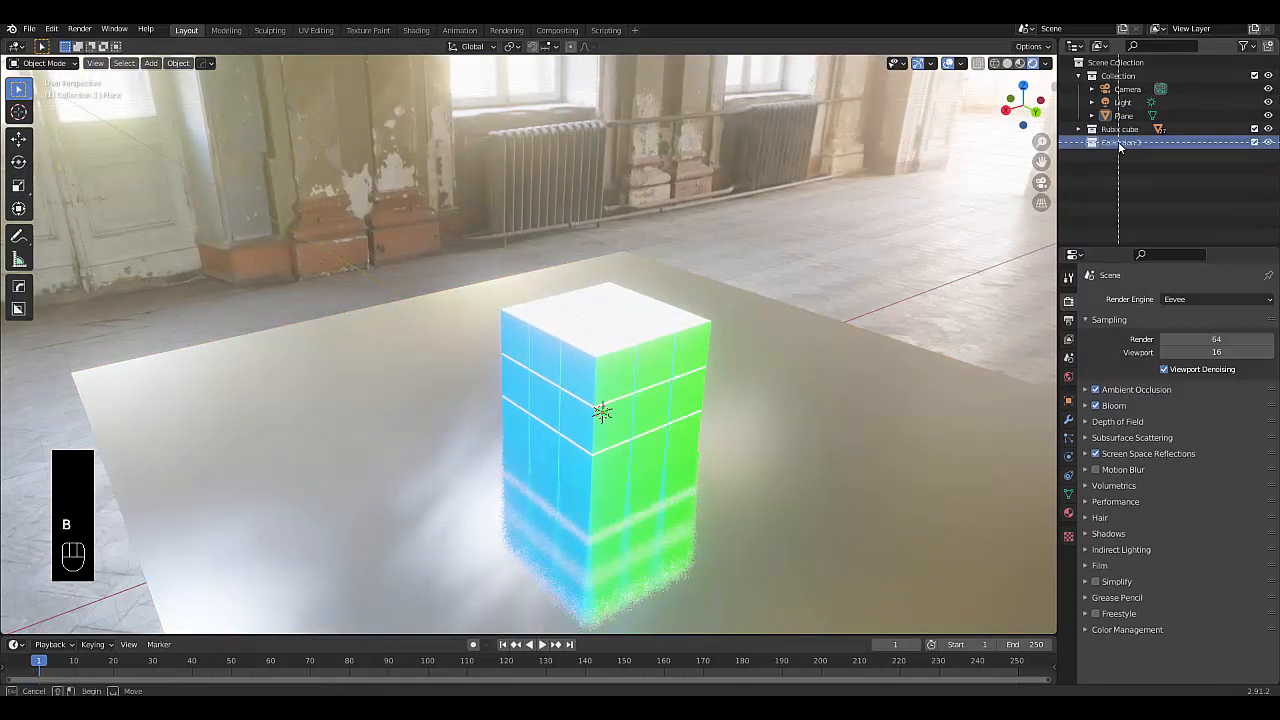
key("Escape")
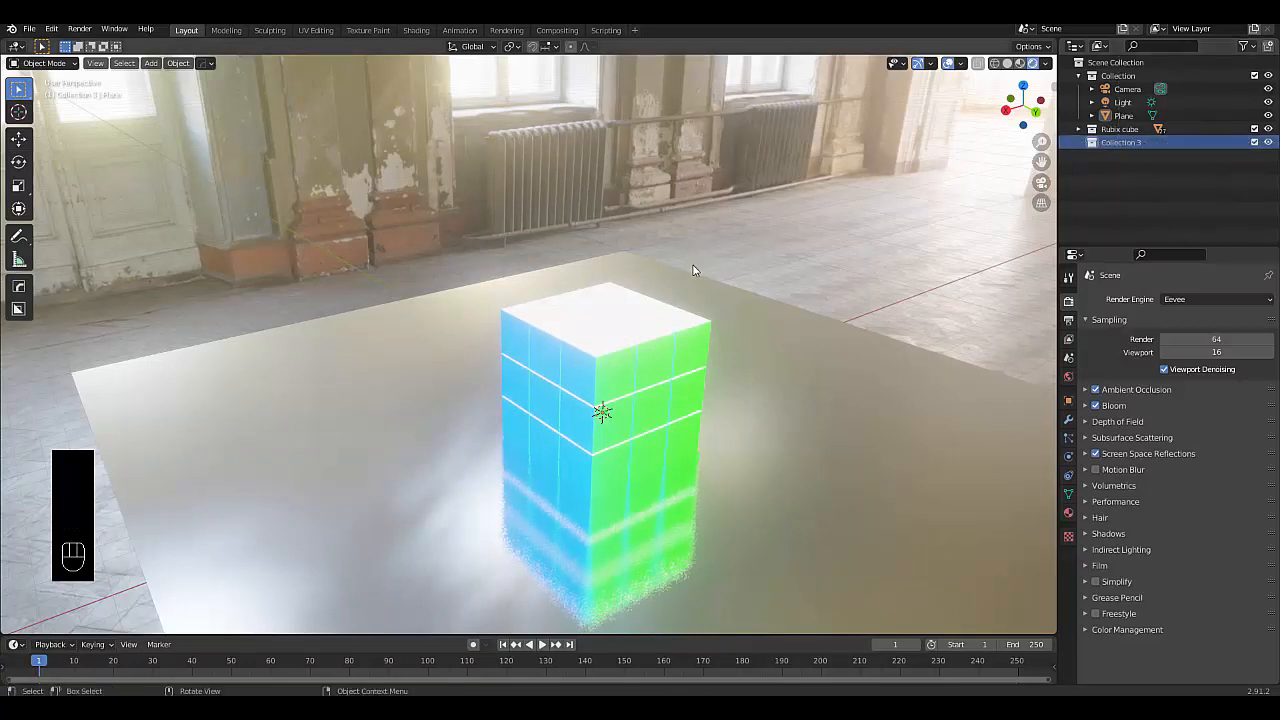
double_click(1131, 143)
type("Ru")
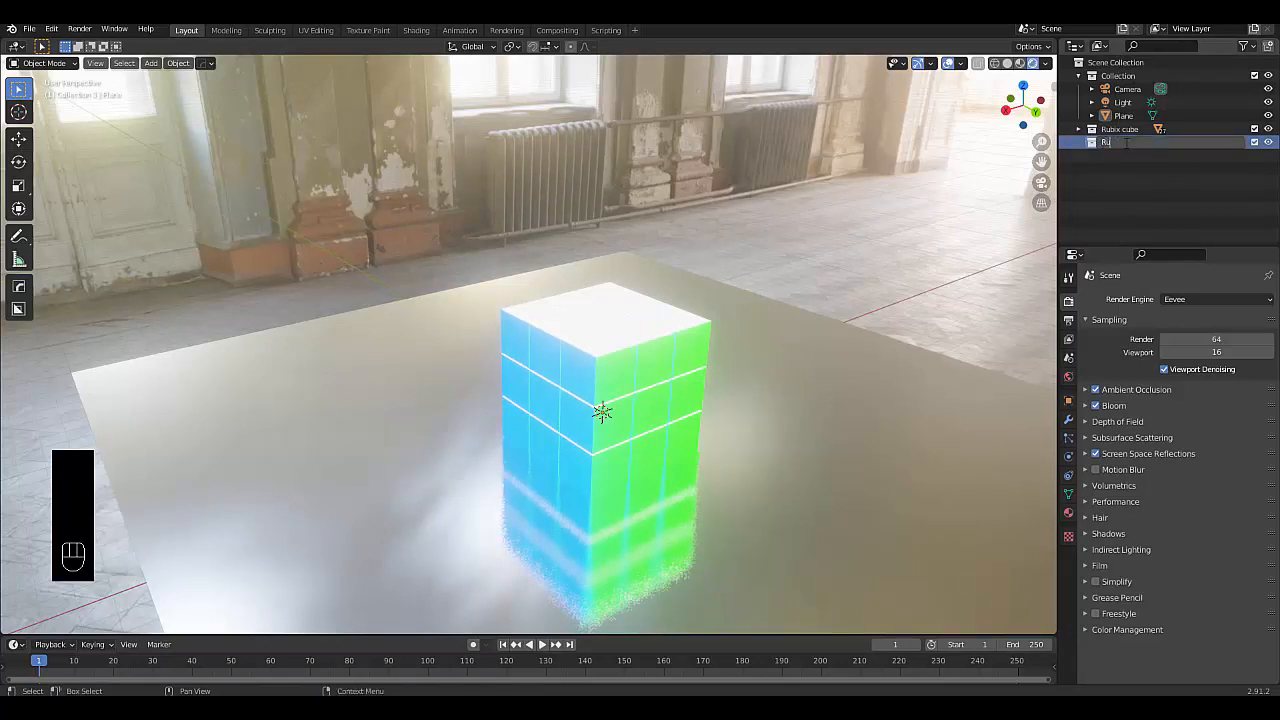
type("bix rig")
key("Return")
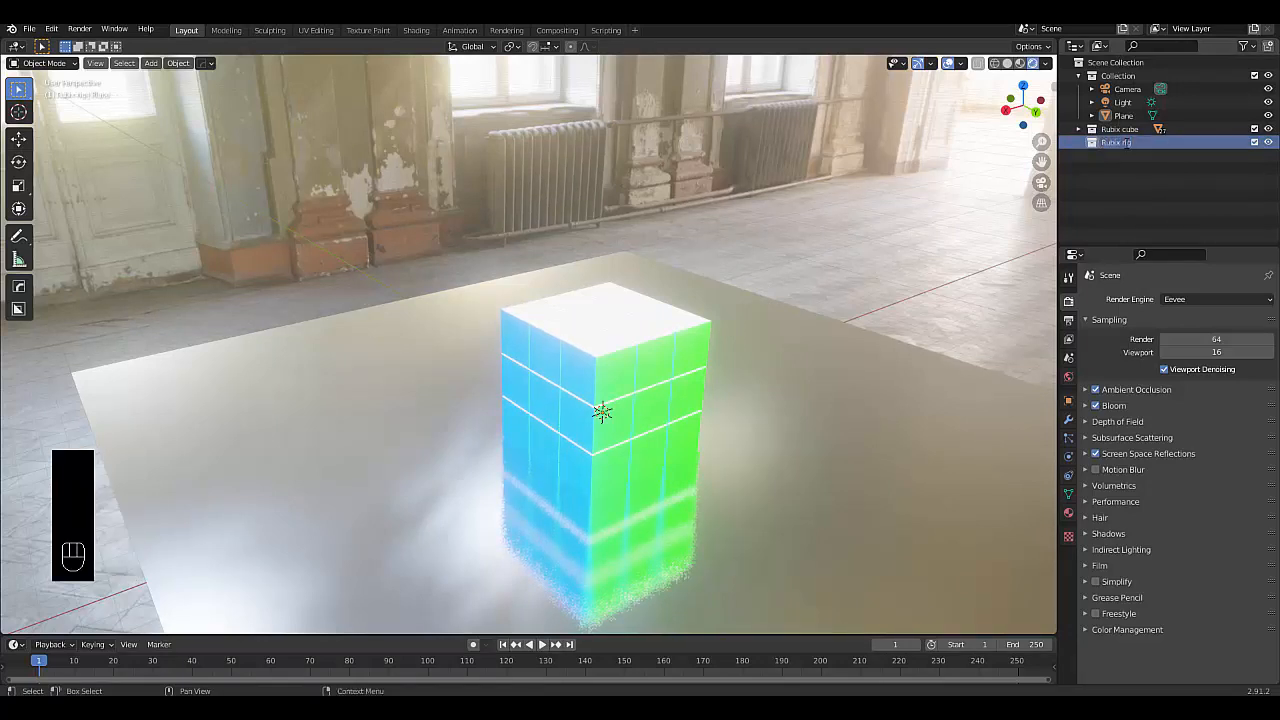
- Hide the floor plane, the light and the camera from the viewport
left_click(239, 425)
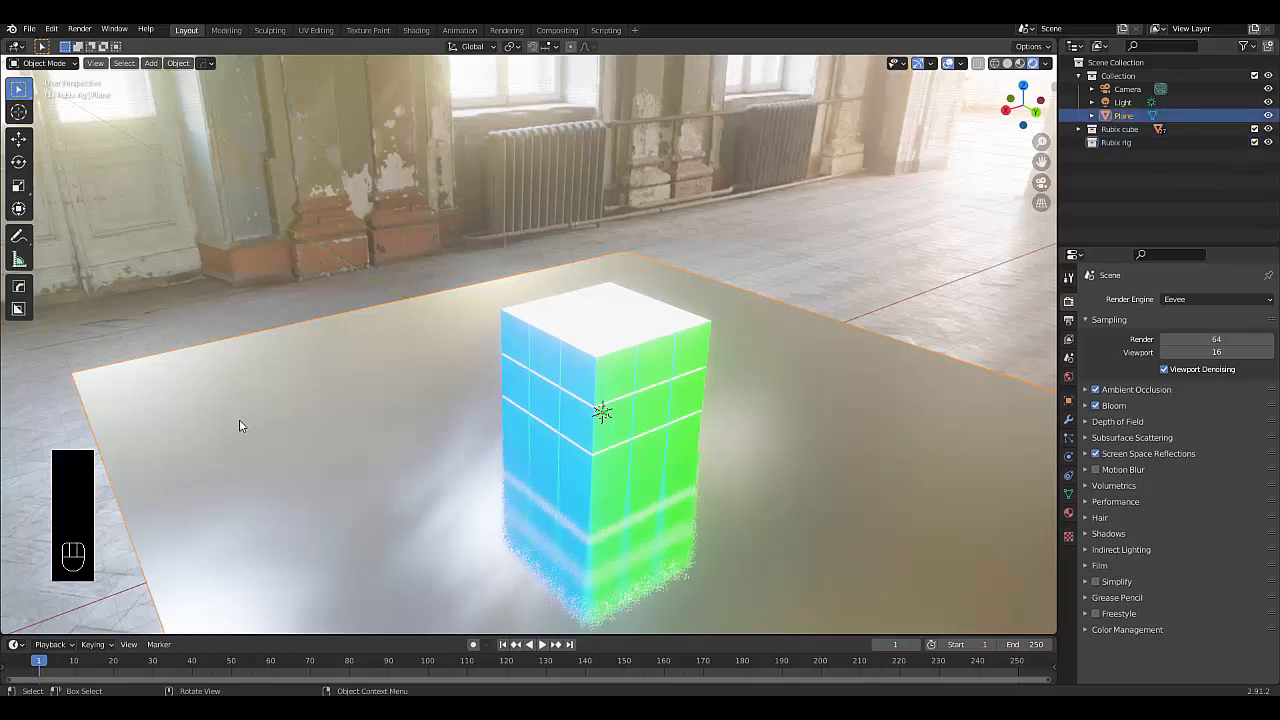
key("h")
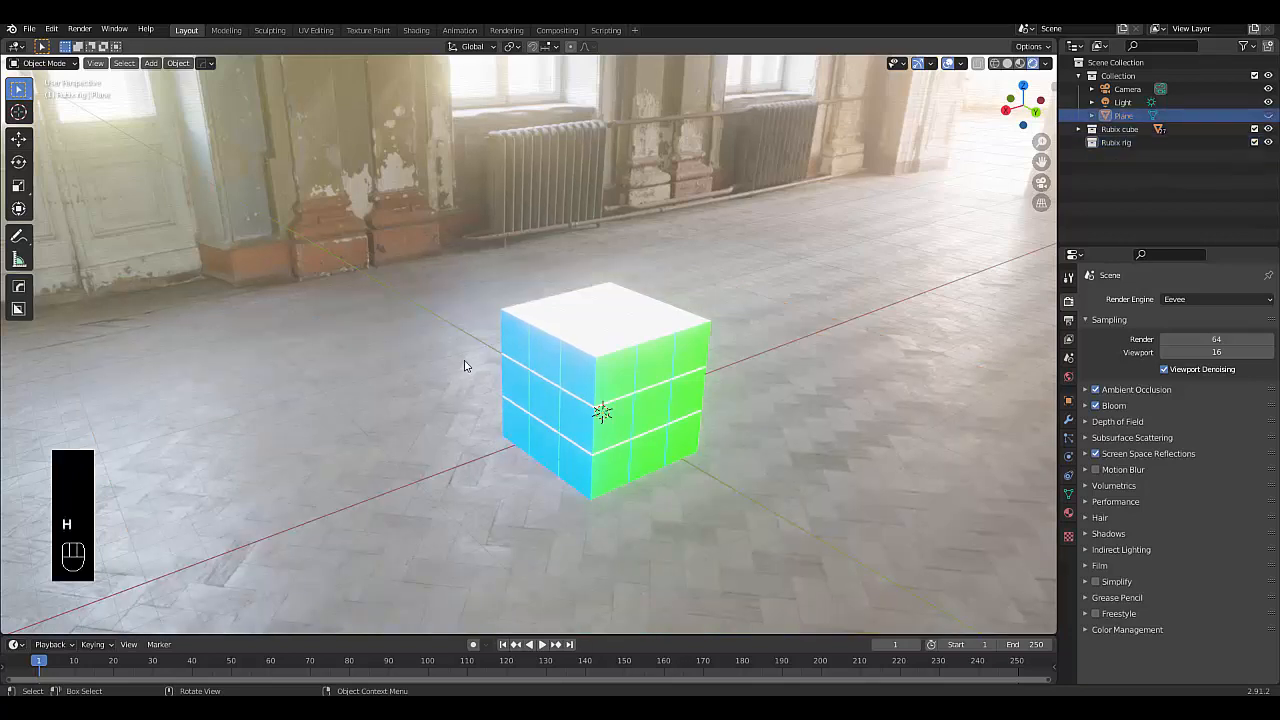
left_click(1268, 102)
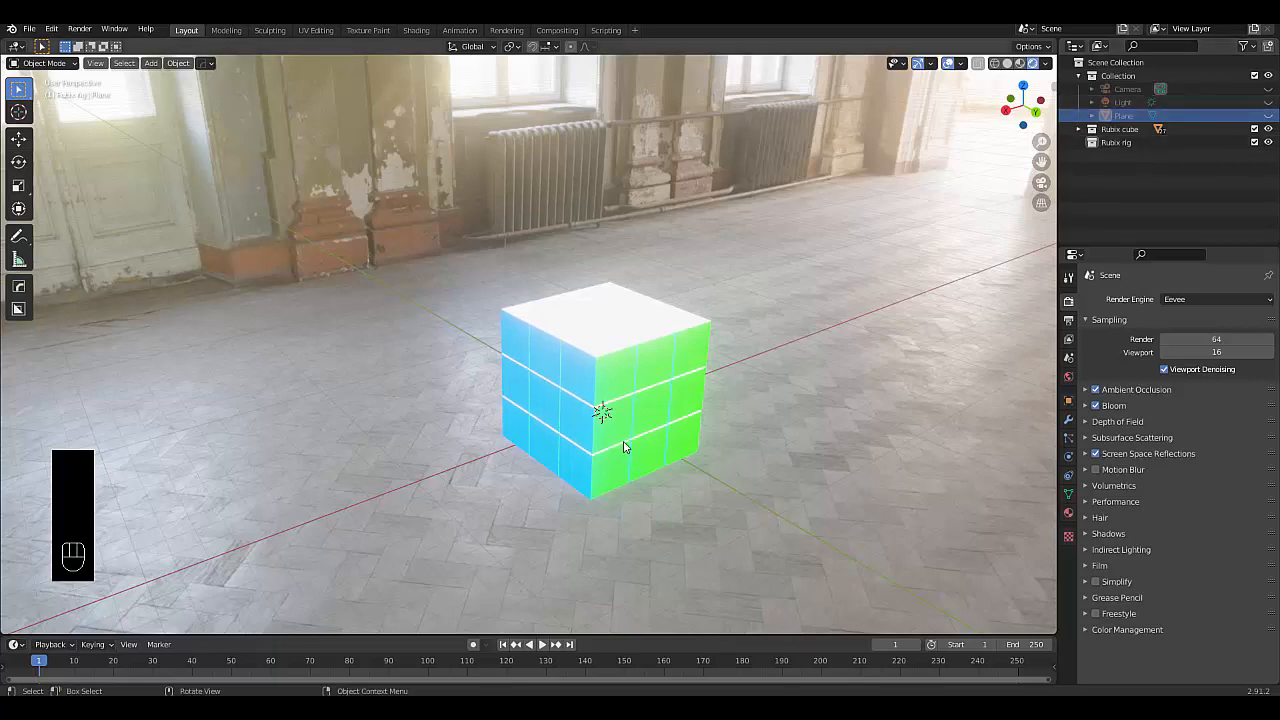
- Select all the small cubes in wireframe from the front and set each cube's origin to its own centre
scroll(622, 447, "up", 3)
key("KP_5")
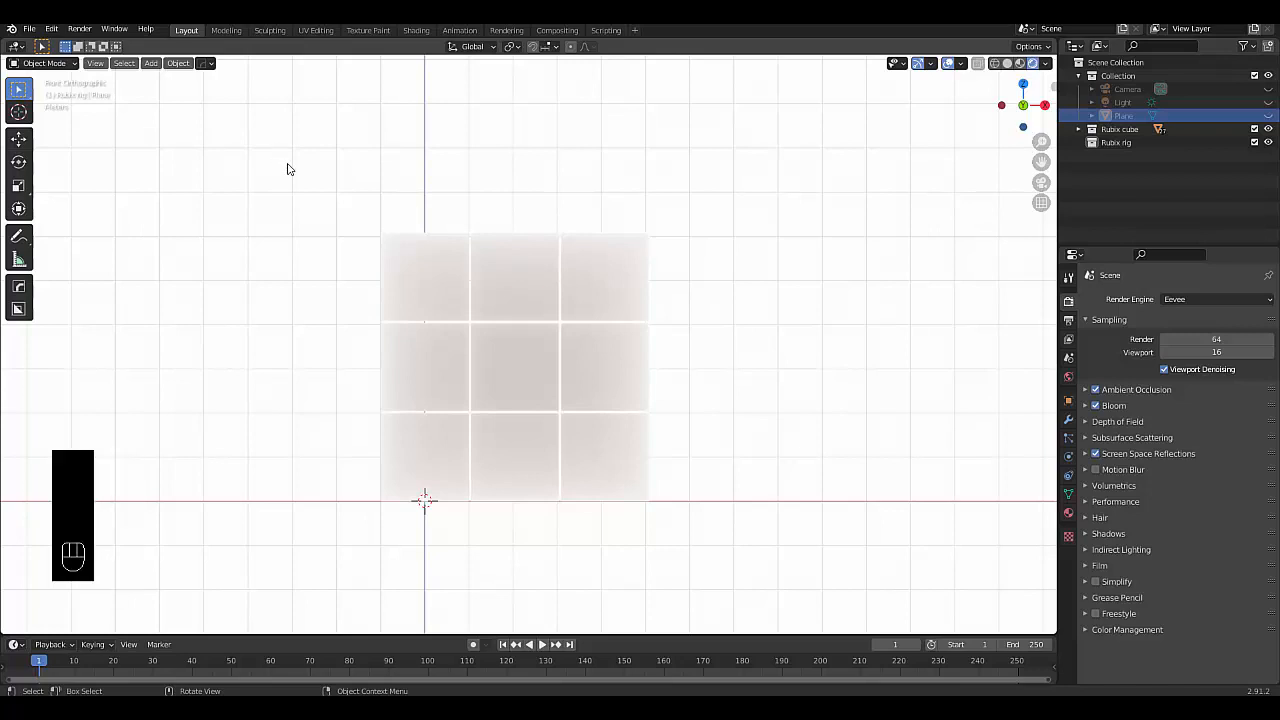
left_click_drag(280, 162, 771, 566)
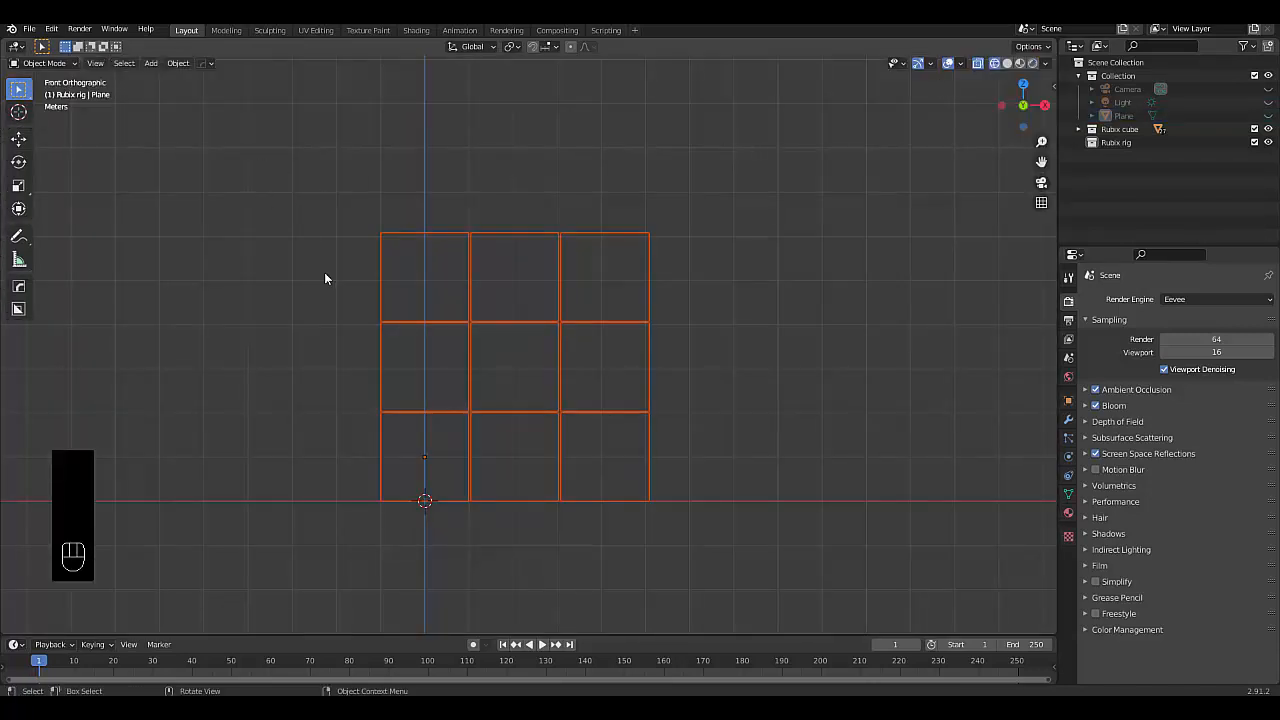
middle_click_drag(767, 587, 654, 531)
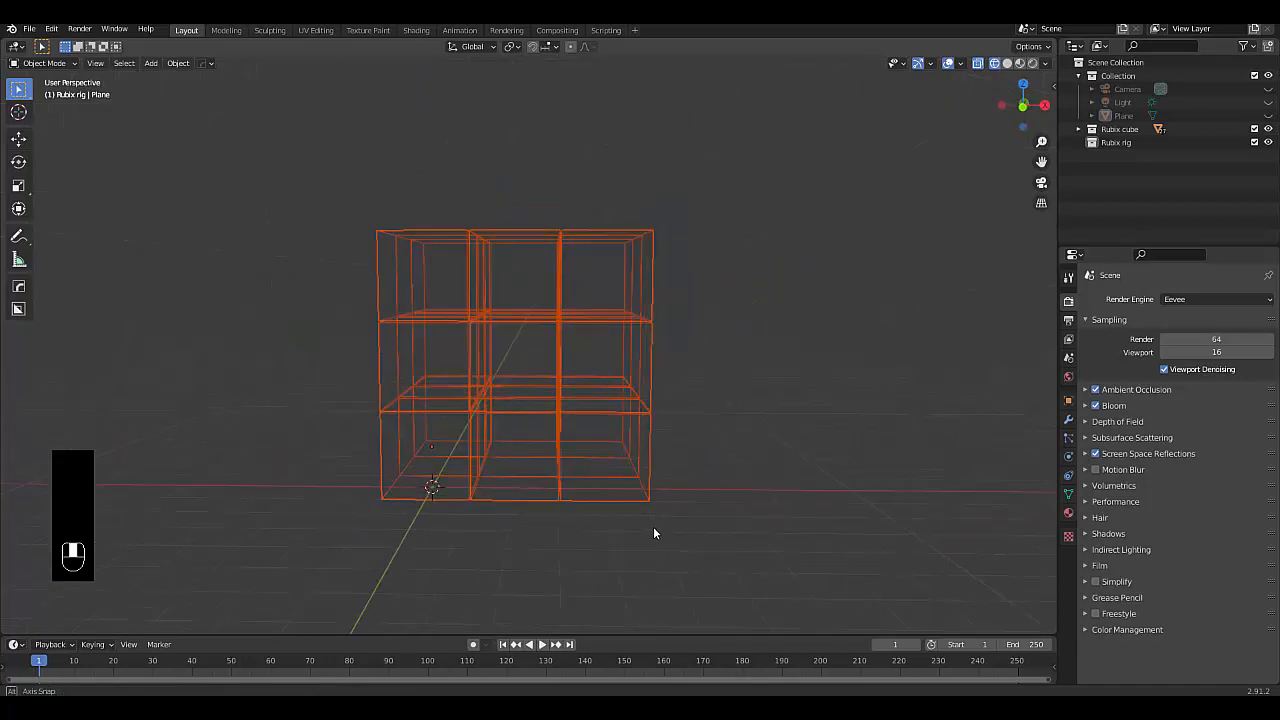
right_click(632, 324)
mouse_move(669, 323)
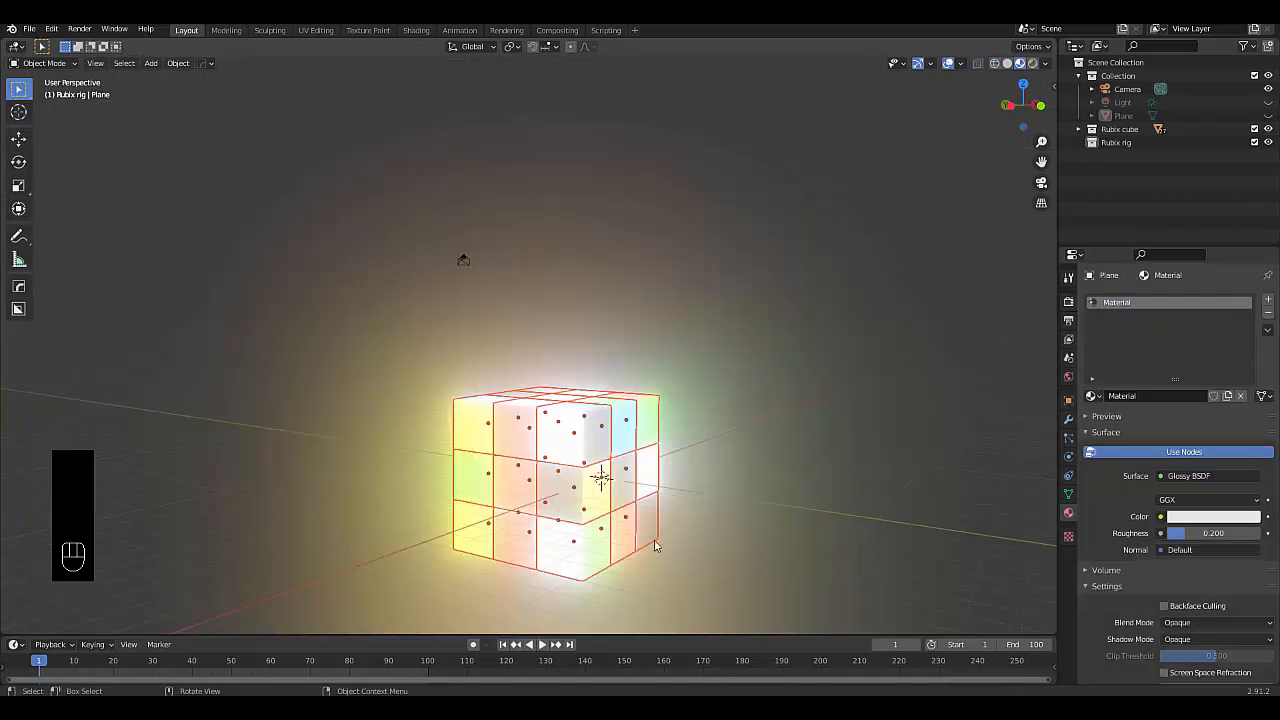
- Select all the small cubes and insert a Location & Rotation keyframe for them at frame 1
left_click(655, 545)
scroll(653, 540, "down", 3)
scroll(651, 543, "up", 4)
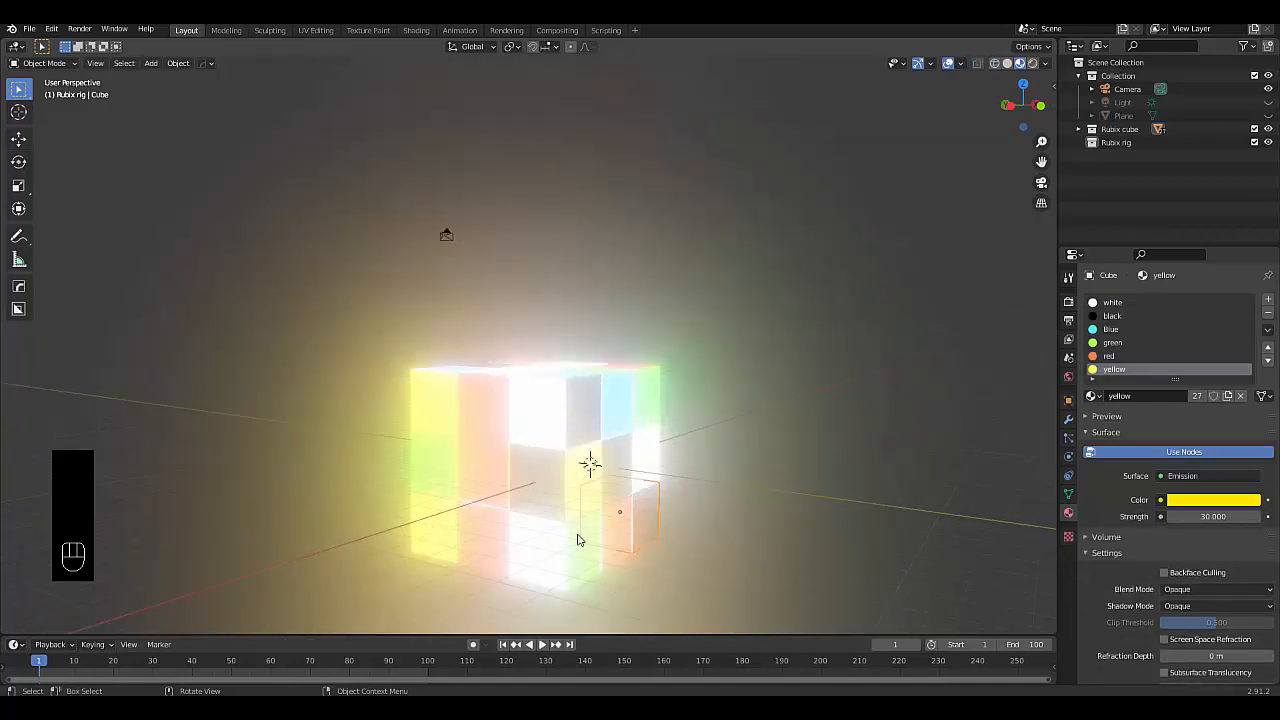
middle_click_drag(577, 540, 526, 532)
left_click_drag(334, 277, 718, 588)
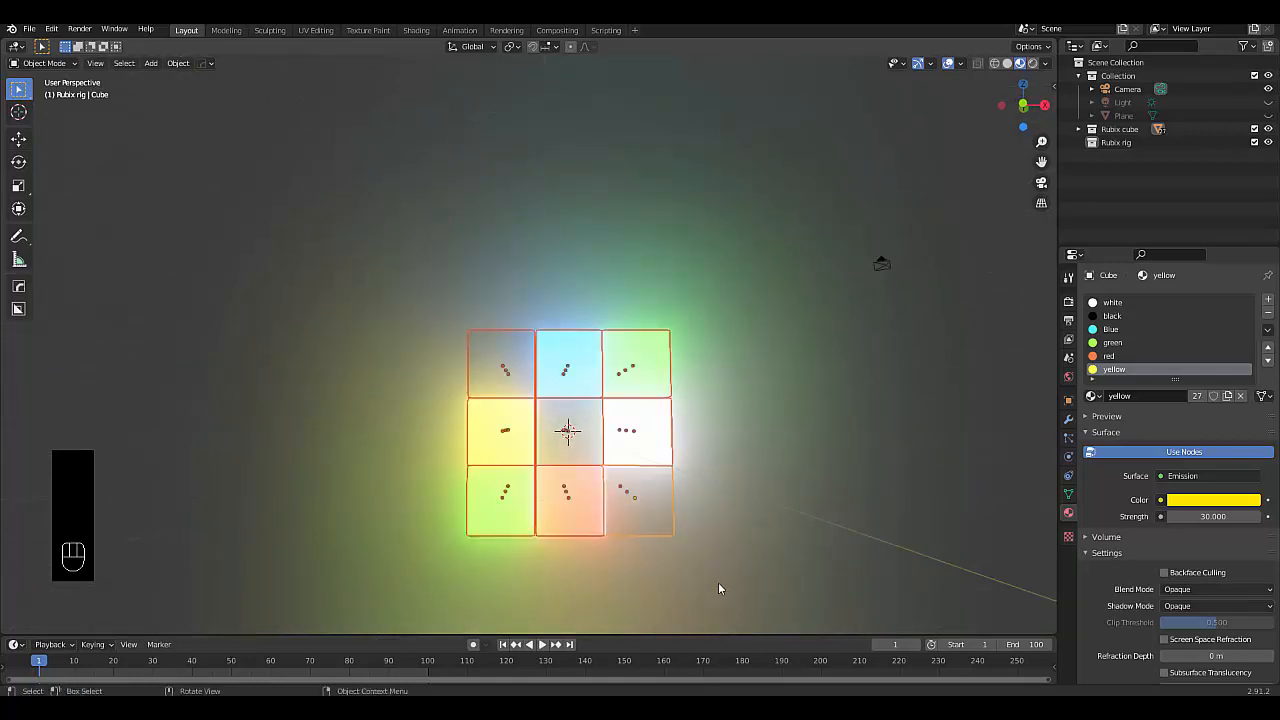
key("i")
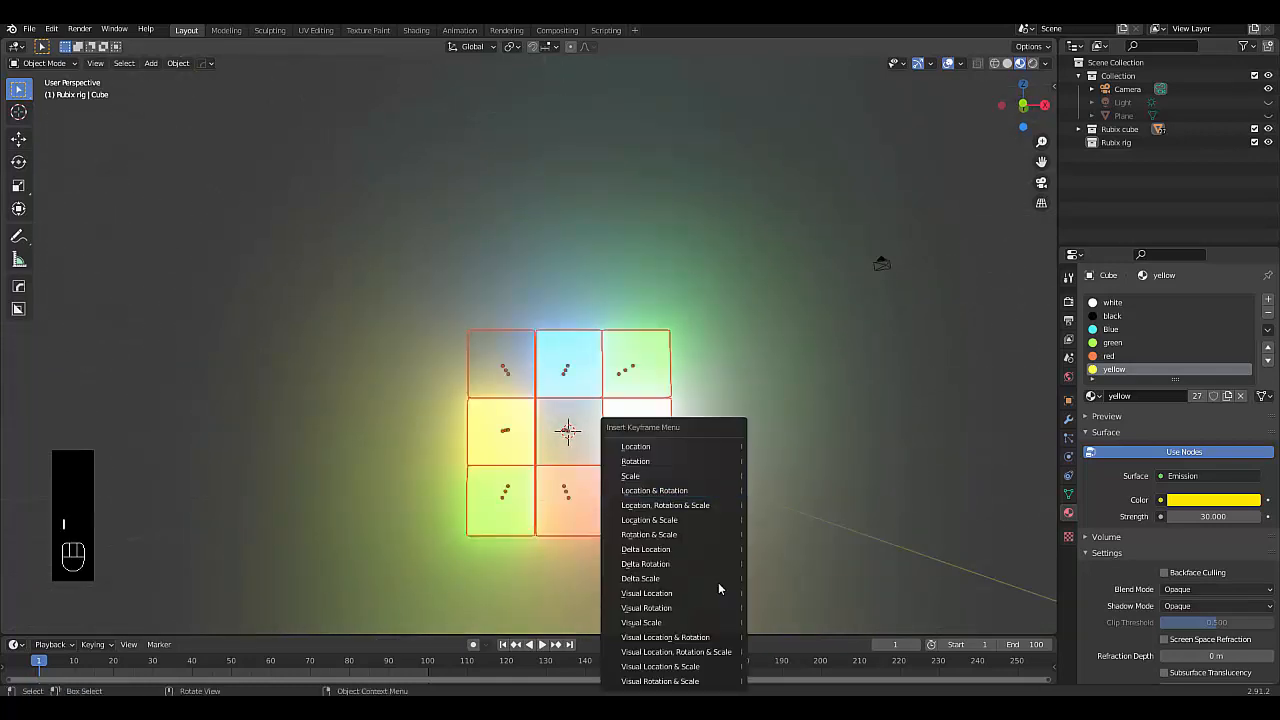
left_click(679, 490)
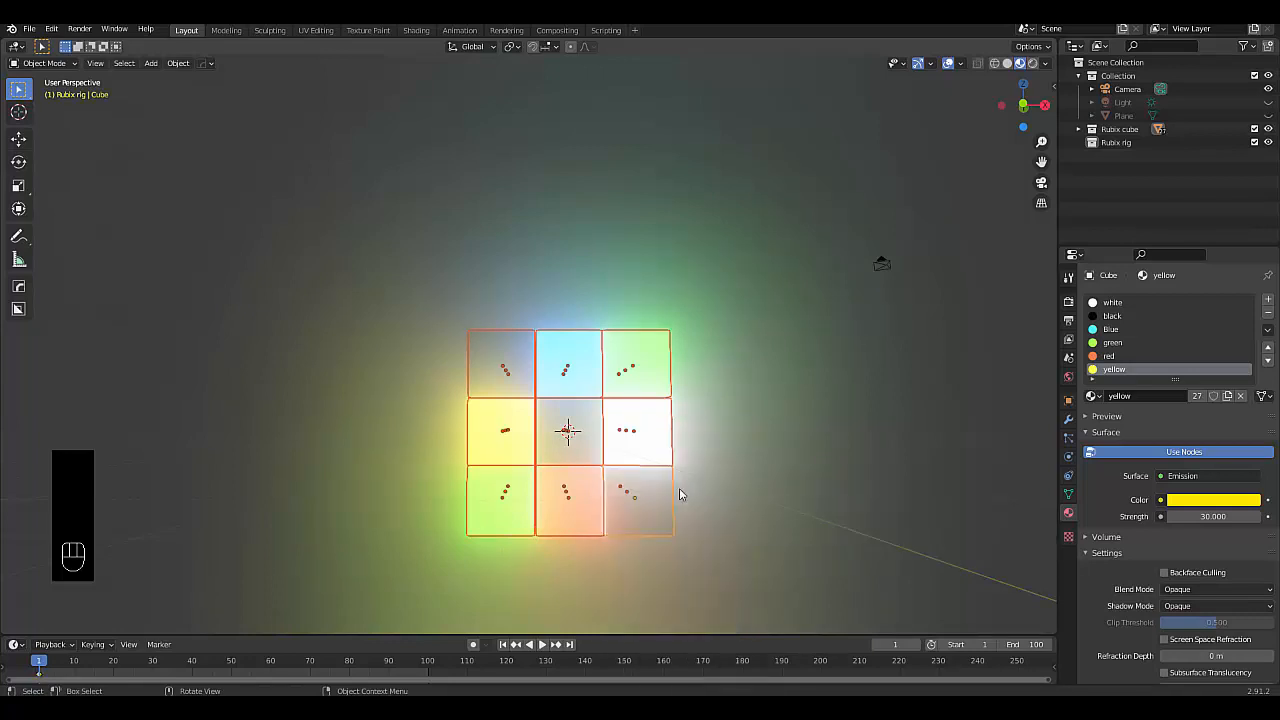
- At frame 30, rotate the bottom layer of cubes 90° about the global Z axis
left_click(410, 297)
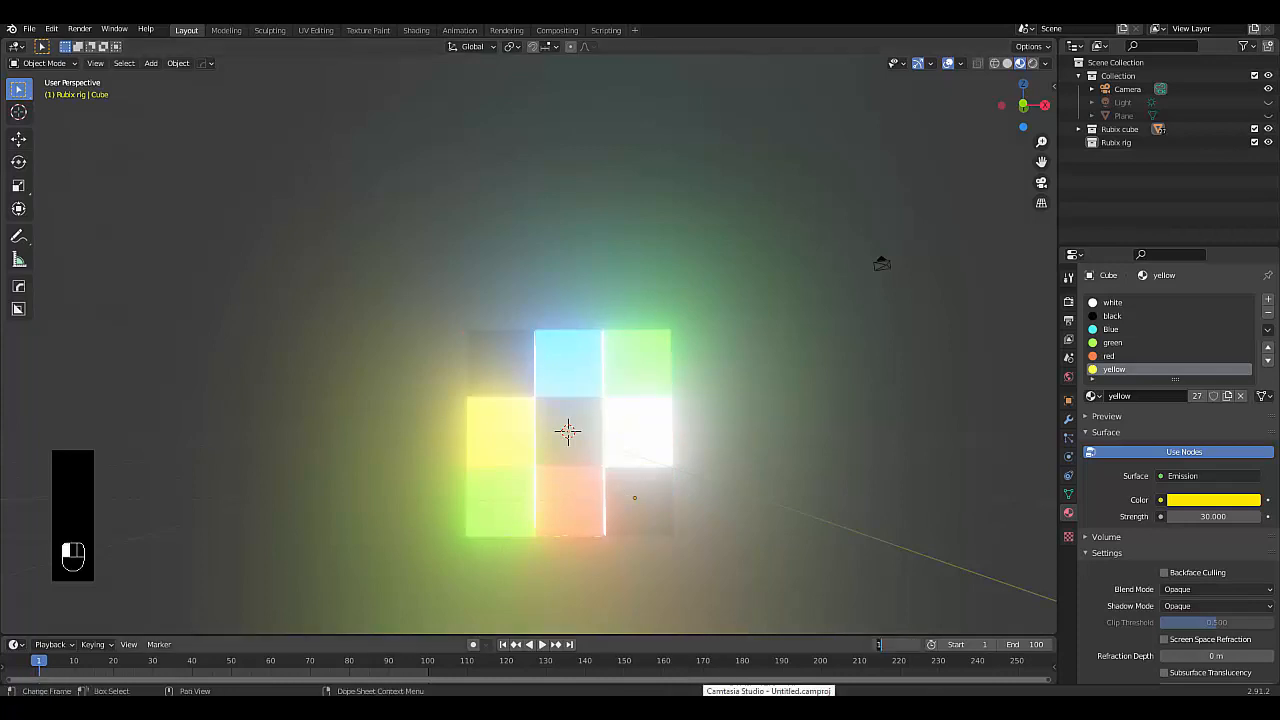
type("30")
key("Return")
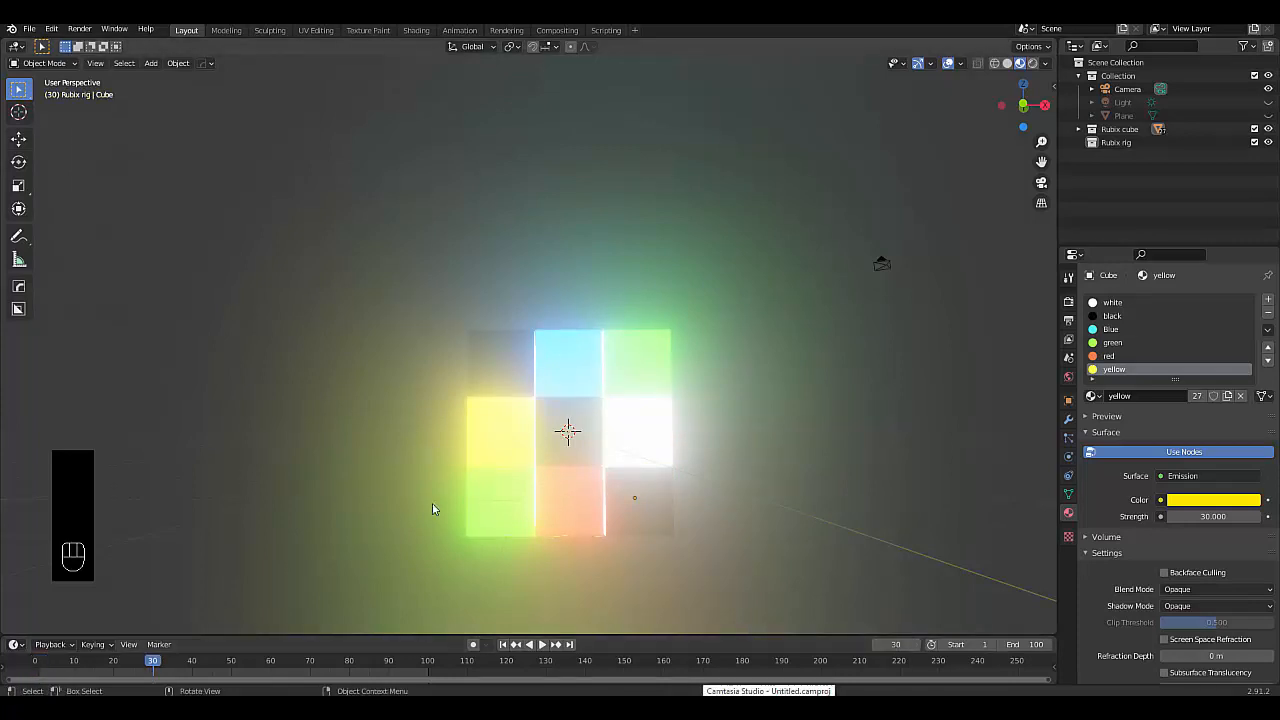
left_click_drag(410, 490, 743, 568)
key("r")
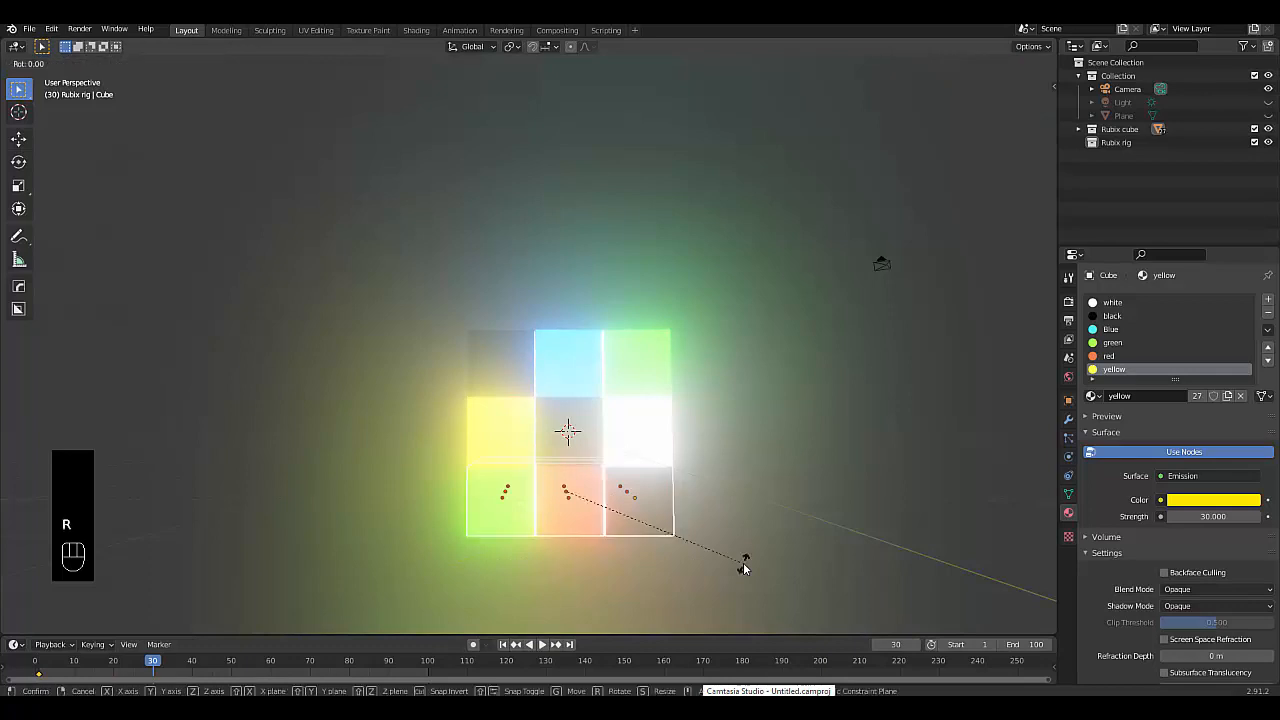
type("xz90")
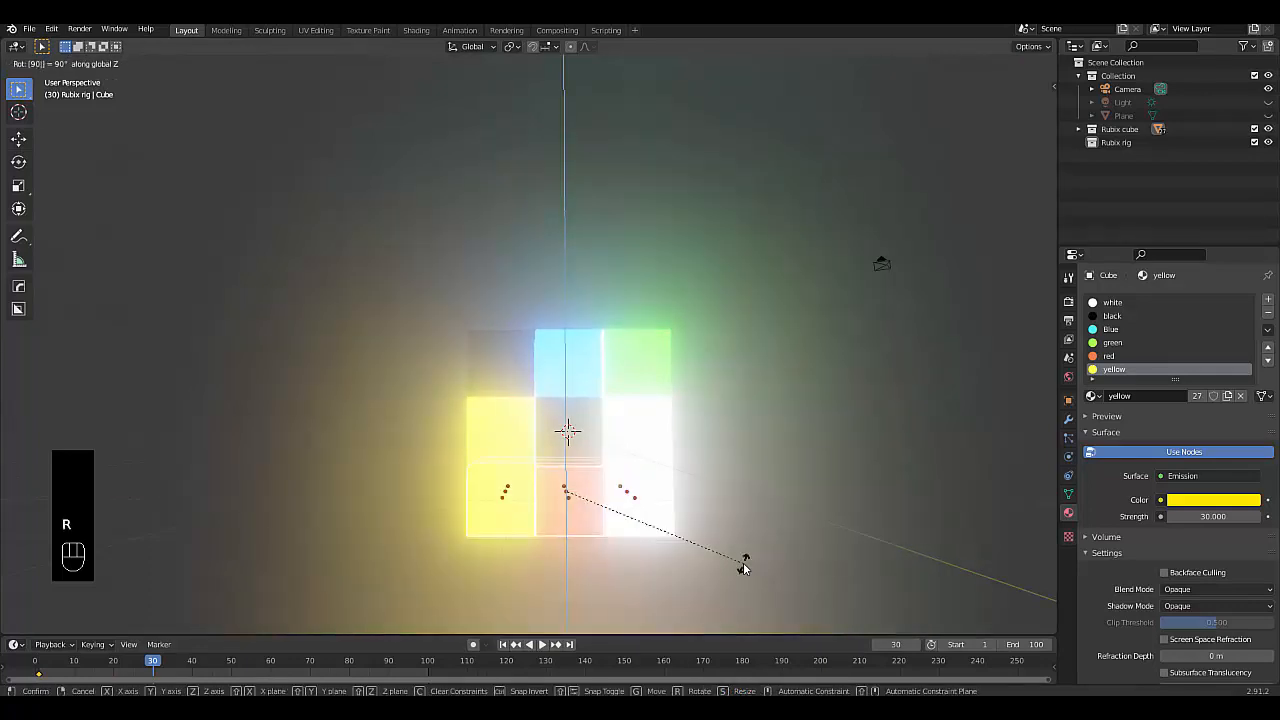
left_click(743, 565)
- Rotate the top layer of cubes -90° about the Z axis
left_click_drag(429, 286, 660, 342)
type("r")
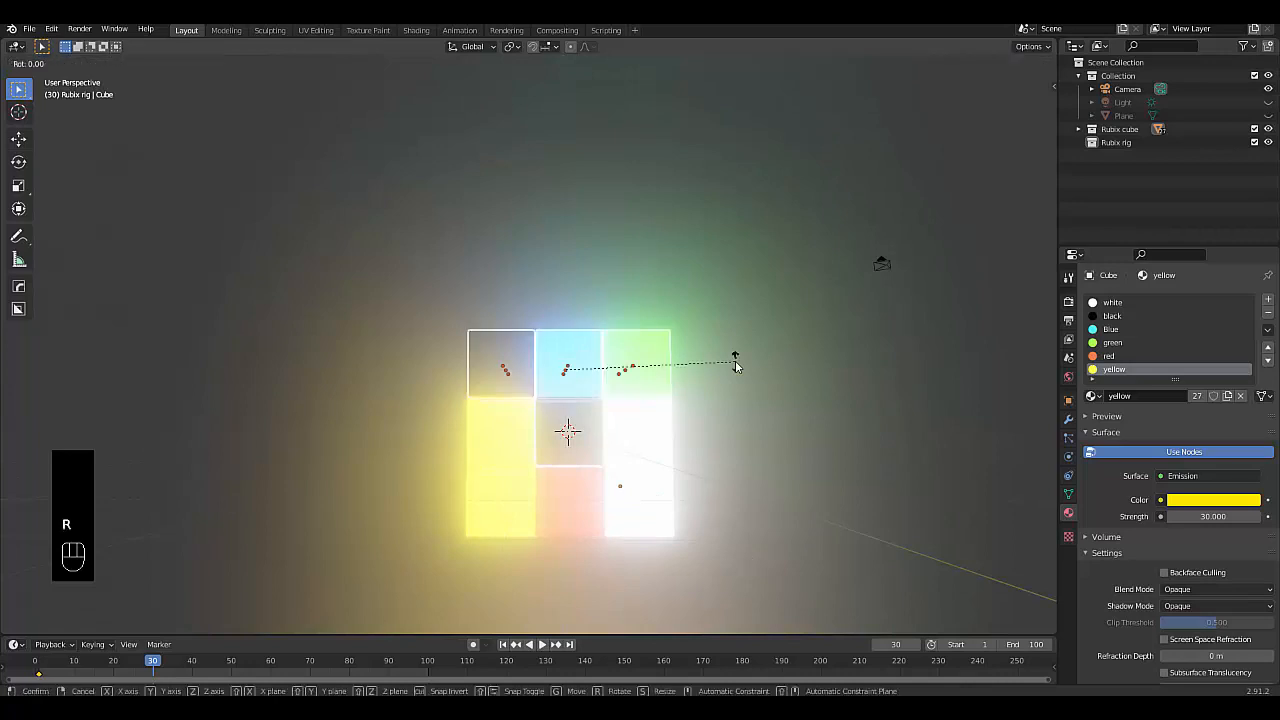
type("z")
type("-90")
key("Return")
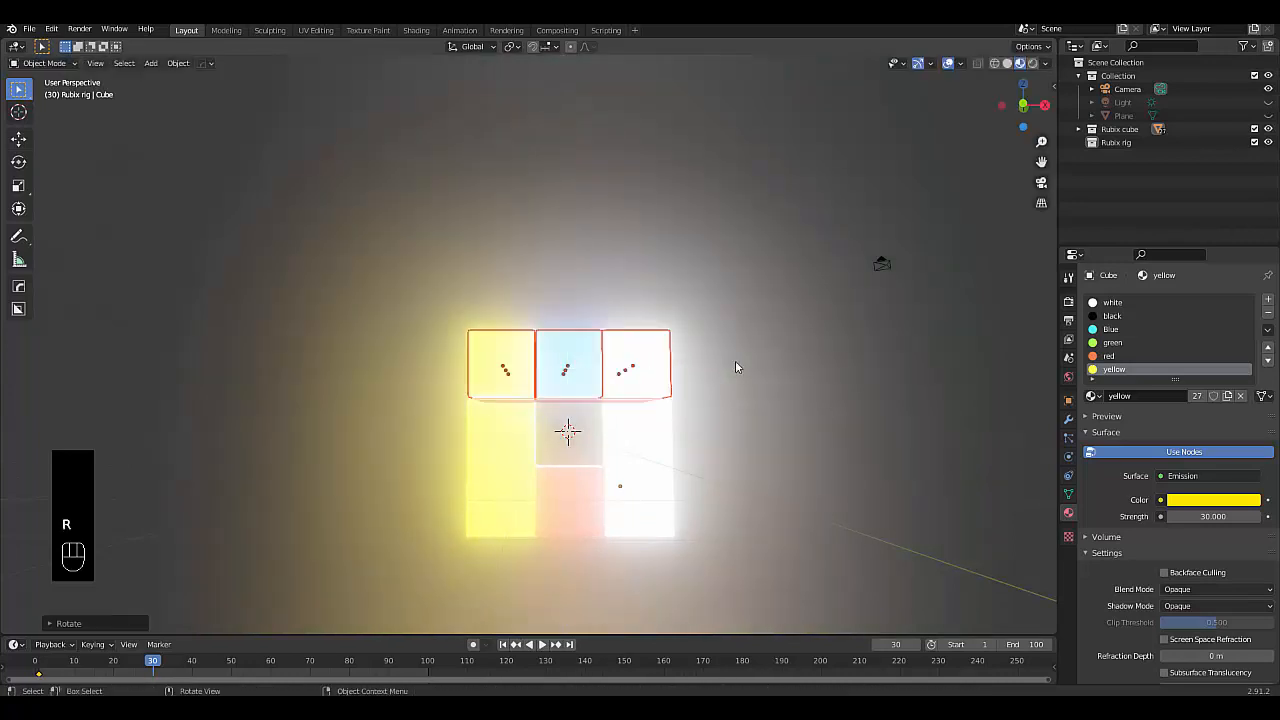
- Insert a Location & Rotation keyframe for all the small cubes at frame 30
left_click_drag(357, 248, 746, 558)
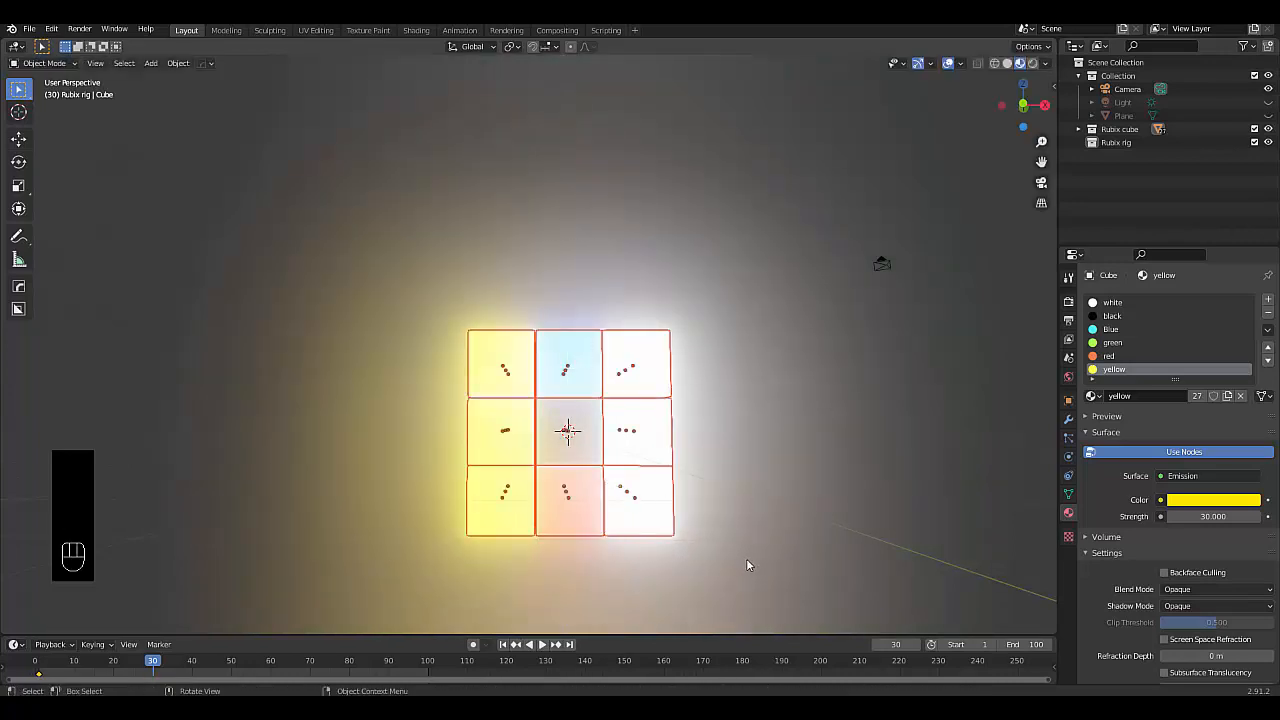
key("i")
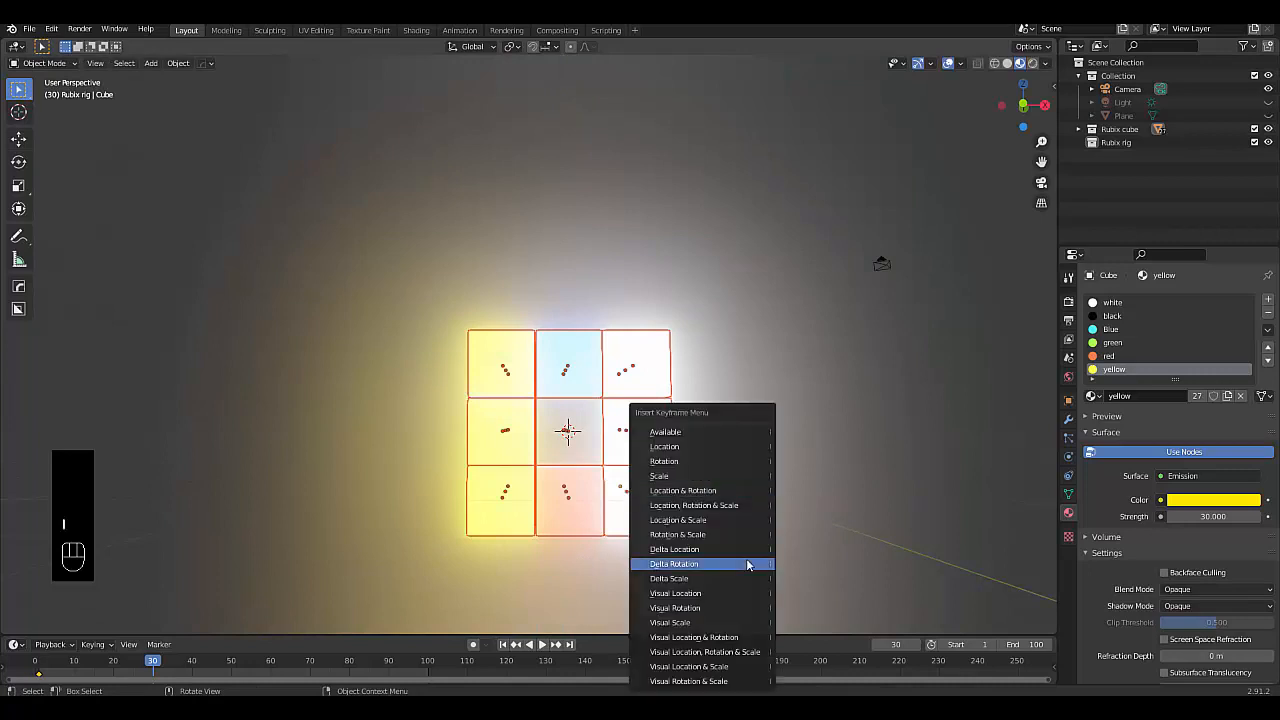
left_click(742, 491)
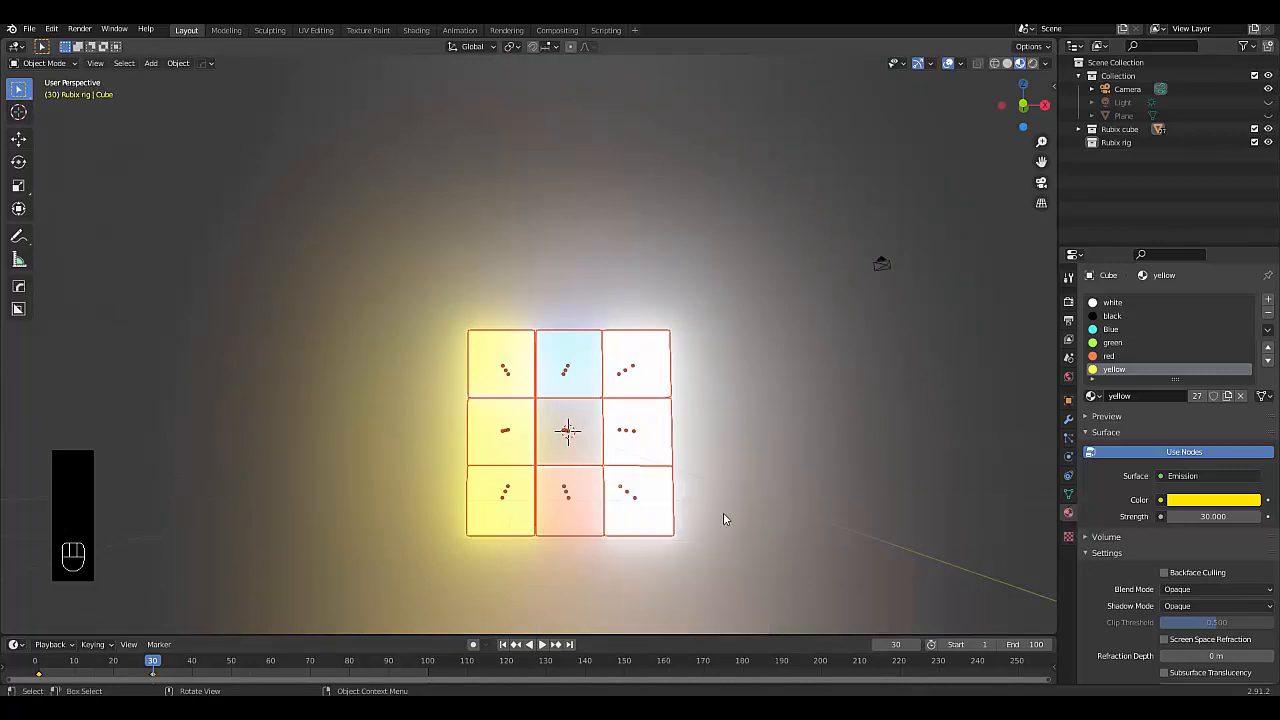
- Go to frame 60 and select only the cubes of the middle vertical slice, leaving out those of the side slices
scroll(657, 531, "down", 2)
scroll(581, 533, "up", 3)
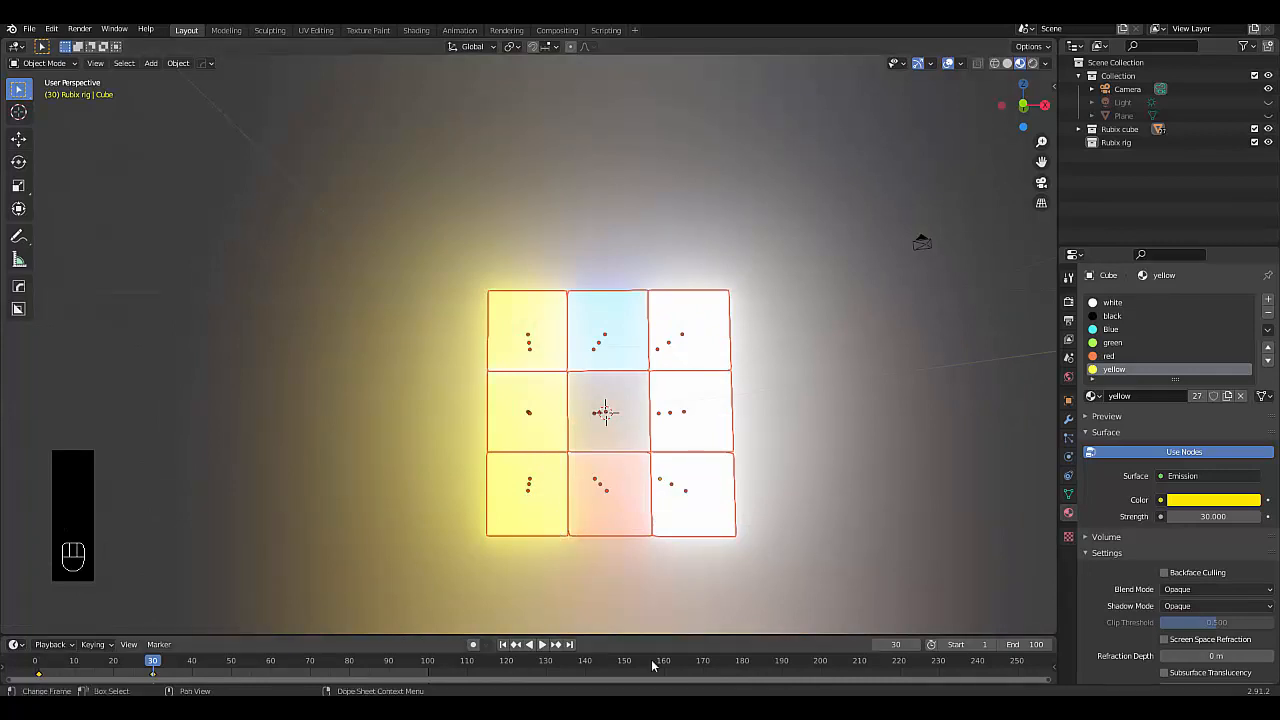
left_click(881, 644)
type("60")
key("Return")
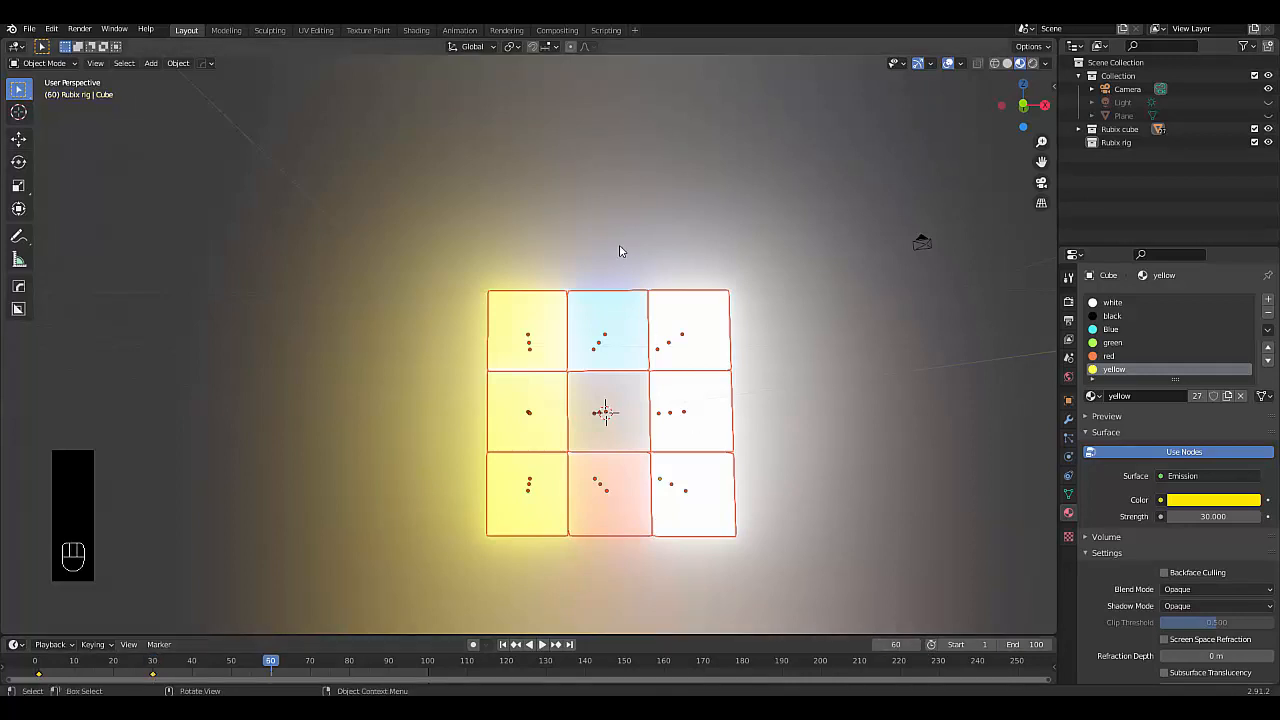
left_click_drag(570, 248, 631, 590)
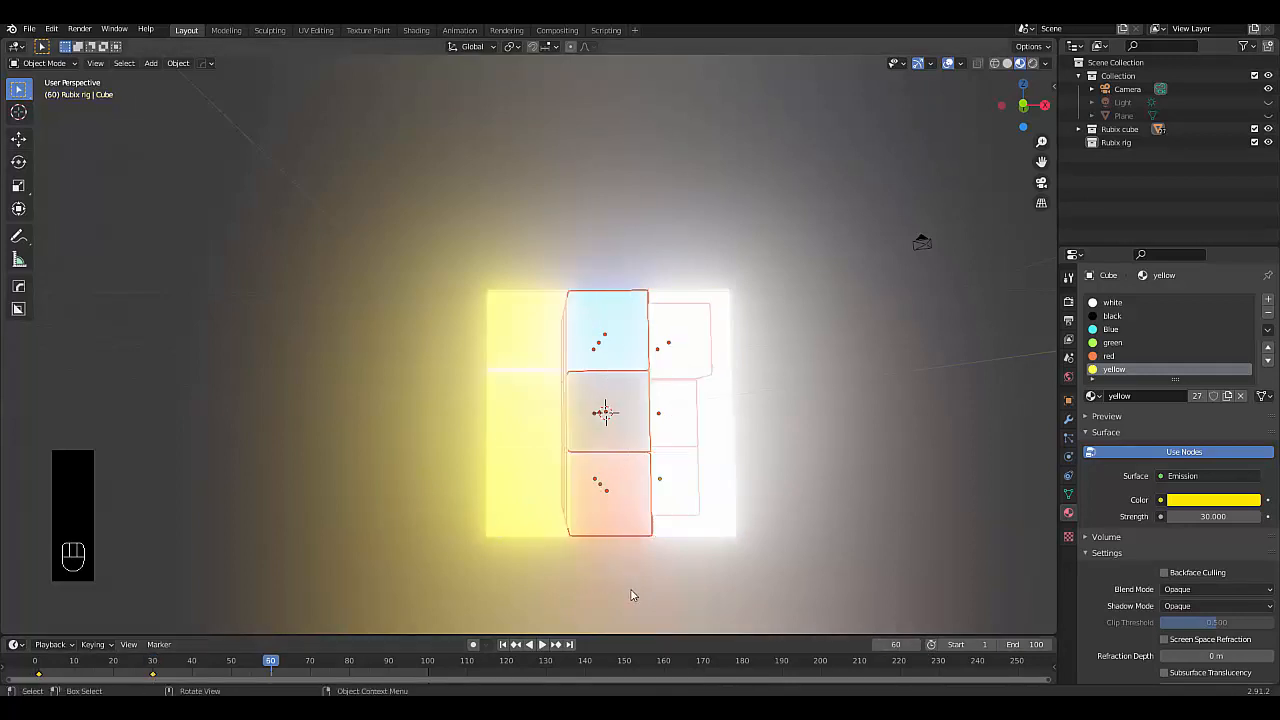
middle_click_drag(641, 520, 631, 508)
left_click_drag(577, 268, 638, 586)
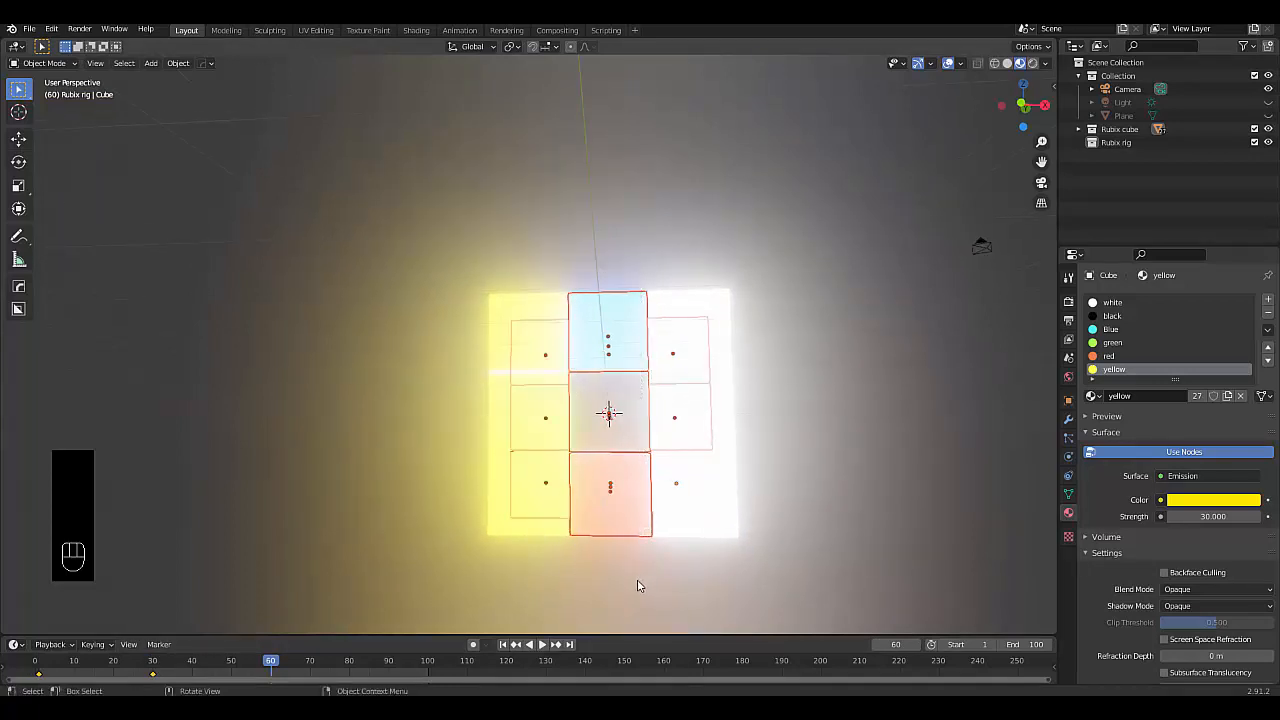
key("shift+h")
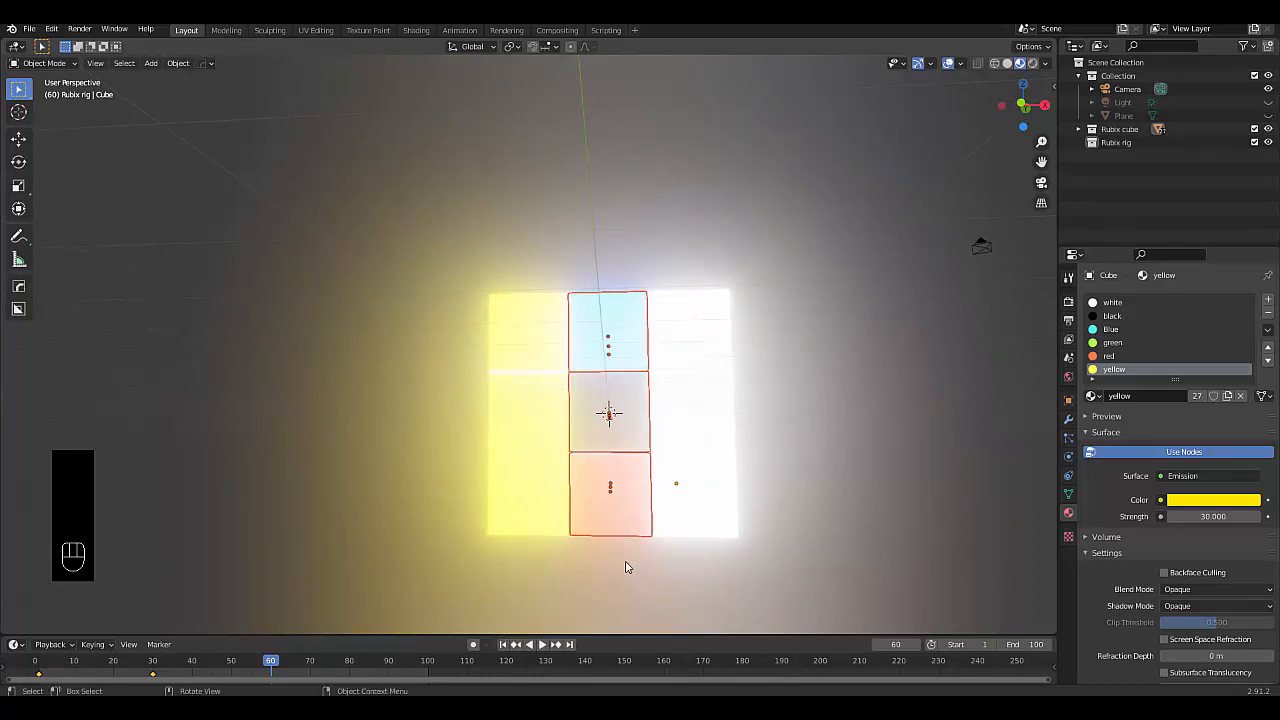
- Rotate the middle vertical slice 90° about the global X axis and keyframe its Location & Rotation
type("r")
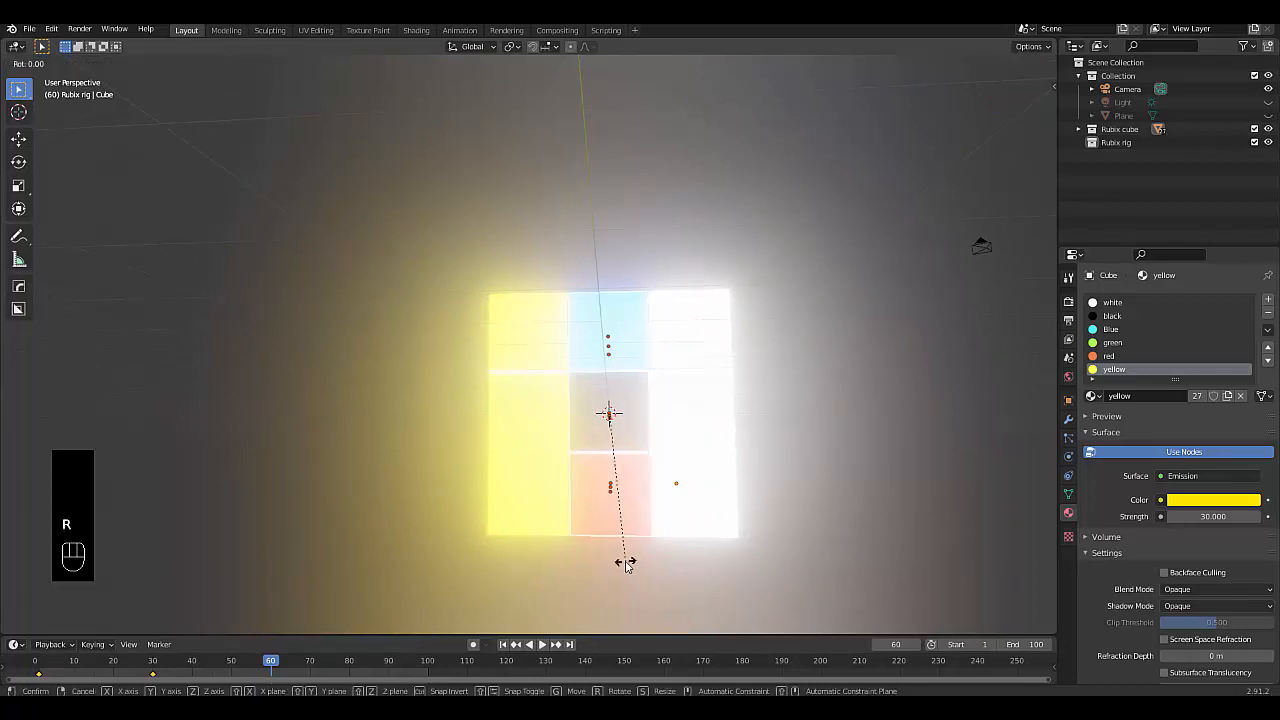
type("x90")
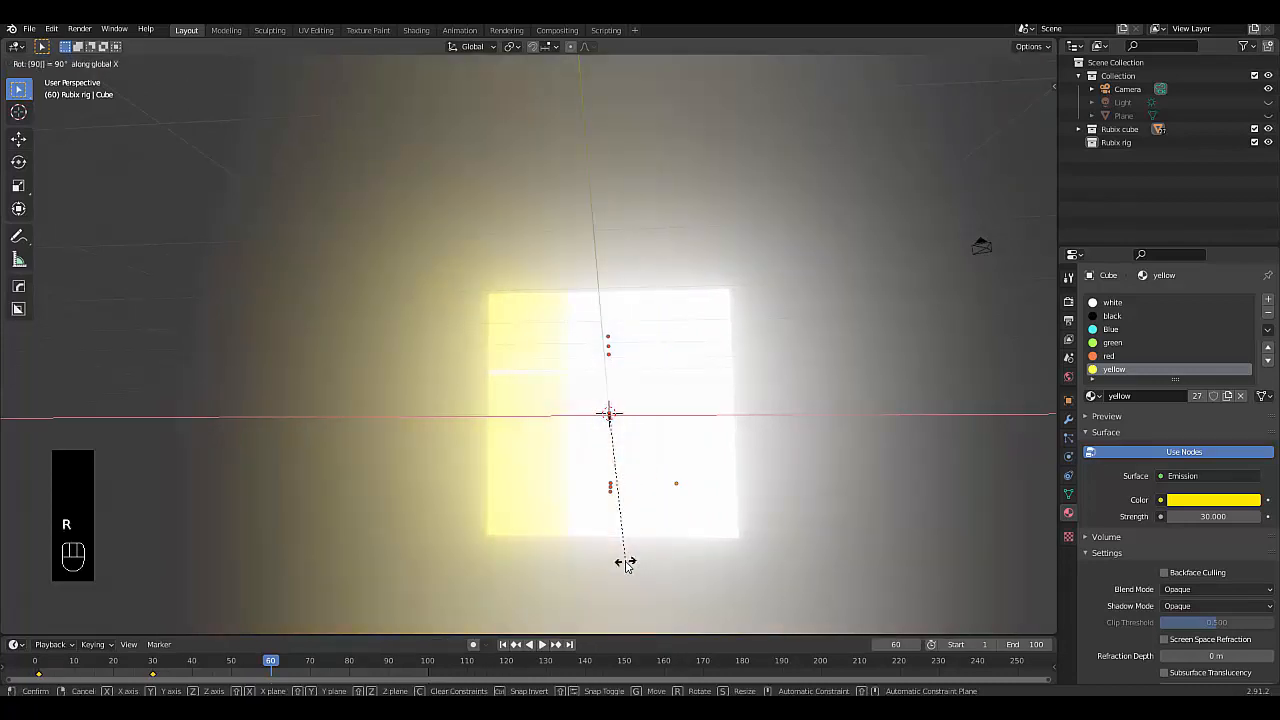
left_click(625, 563)
key("i")
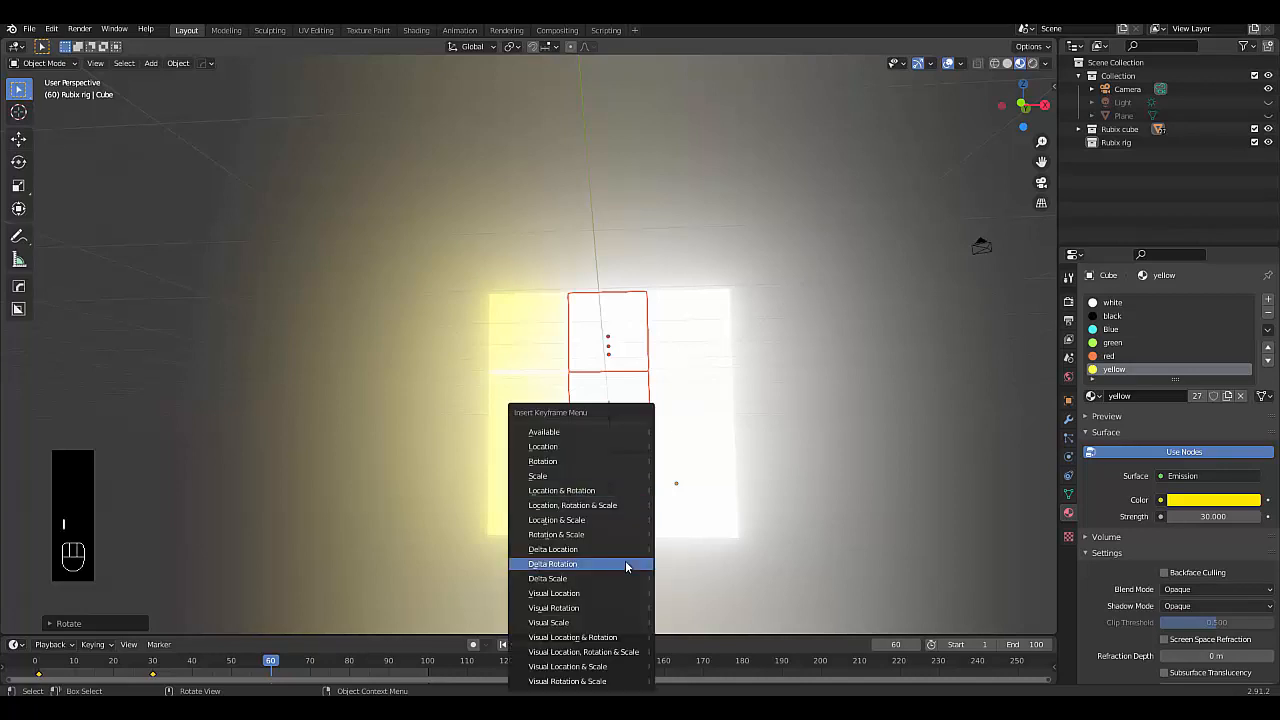
left_click(606, 490)
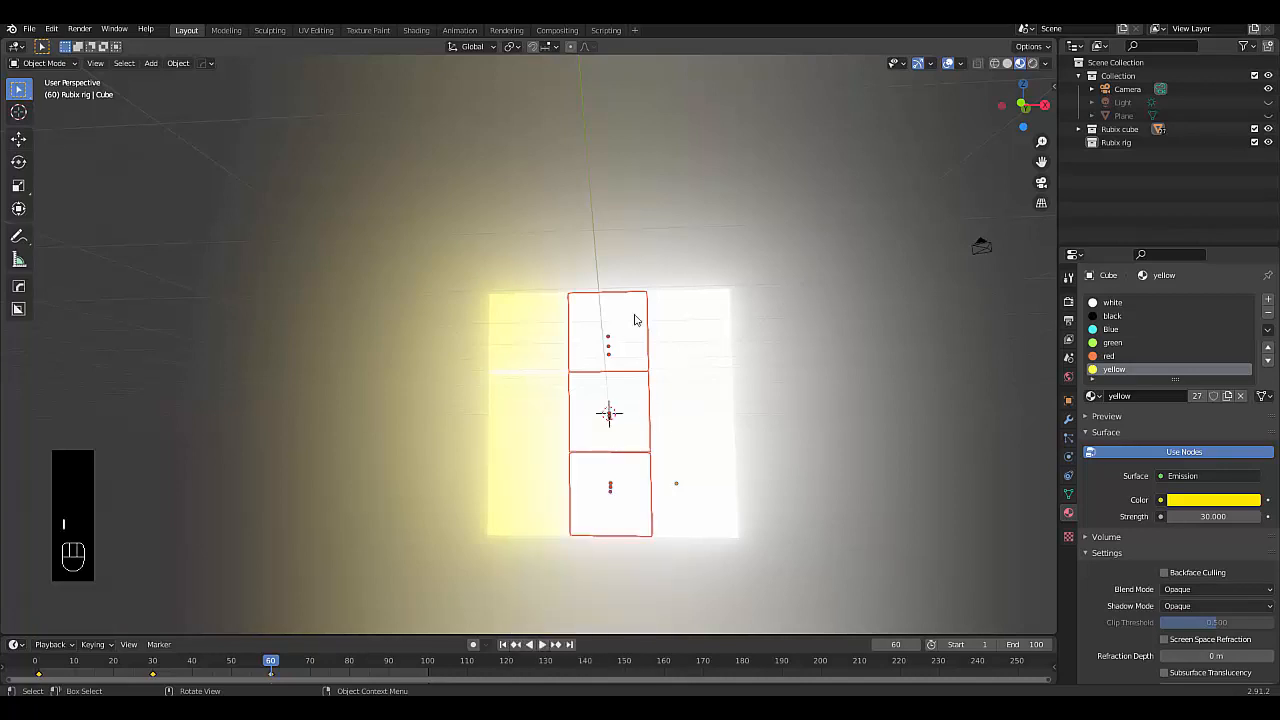
- Make the floor plane visible in the viewport again
scroll(539, 421, "down", 4)
middle_click_drag(537, 434, 586, 471)
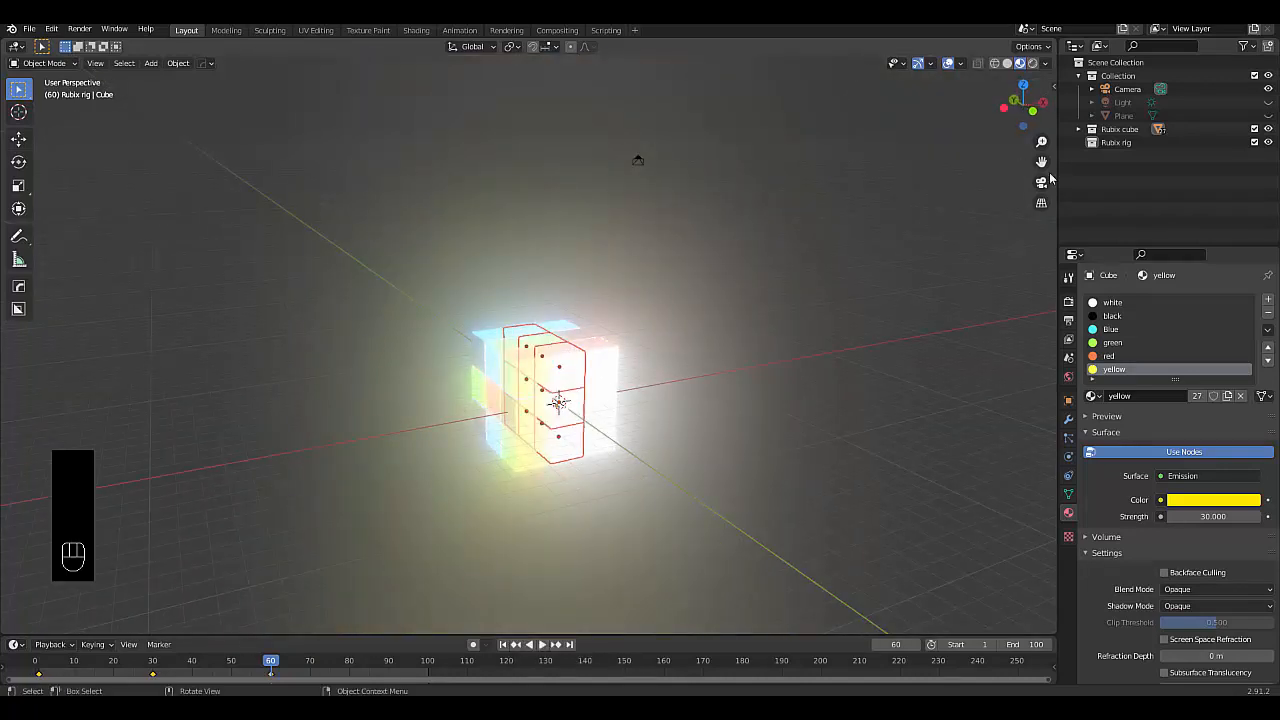
left_click(1268, 117)
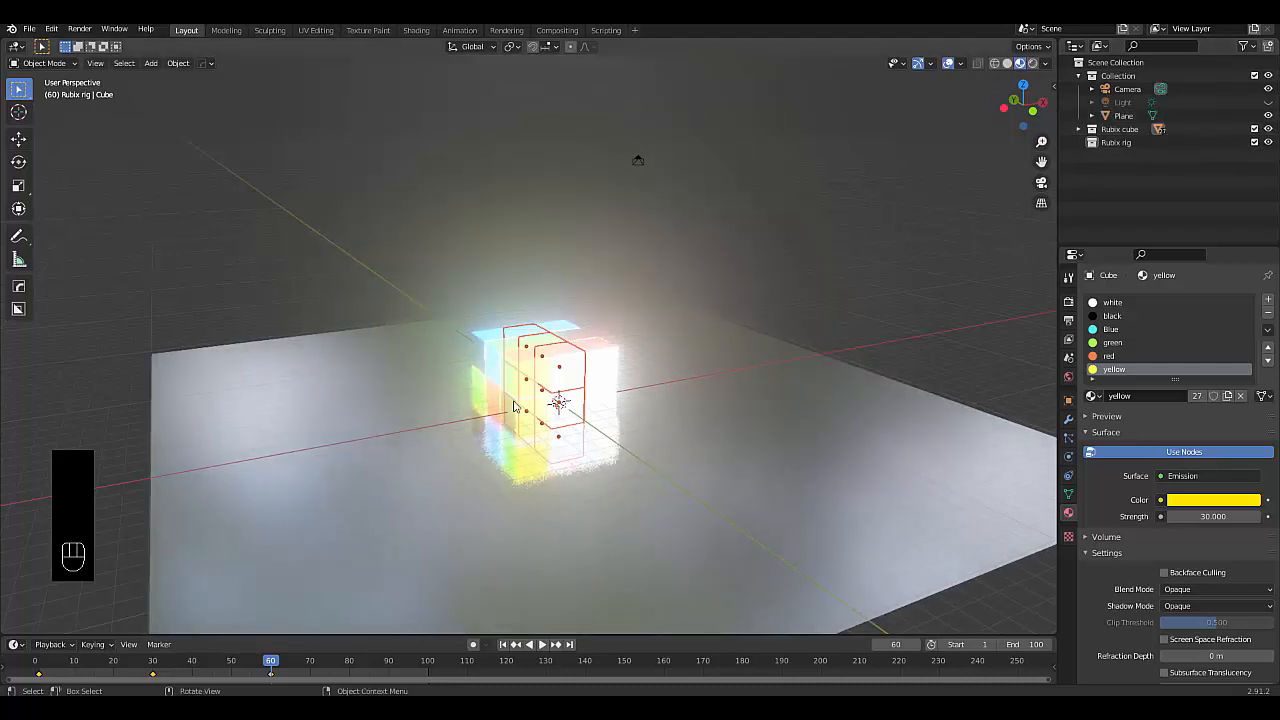
scroll(571, 332, "up", 1)
scroll(570, 332, "up", 1)
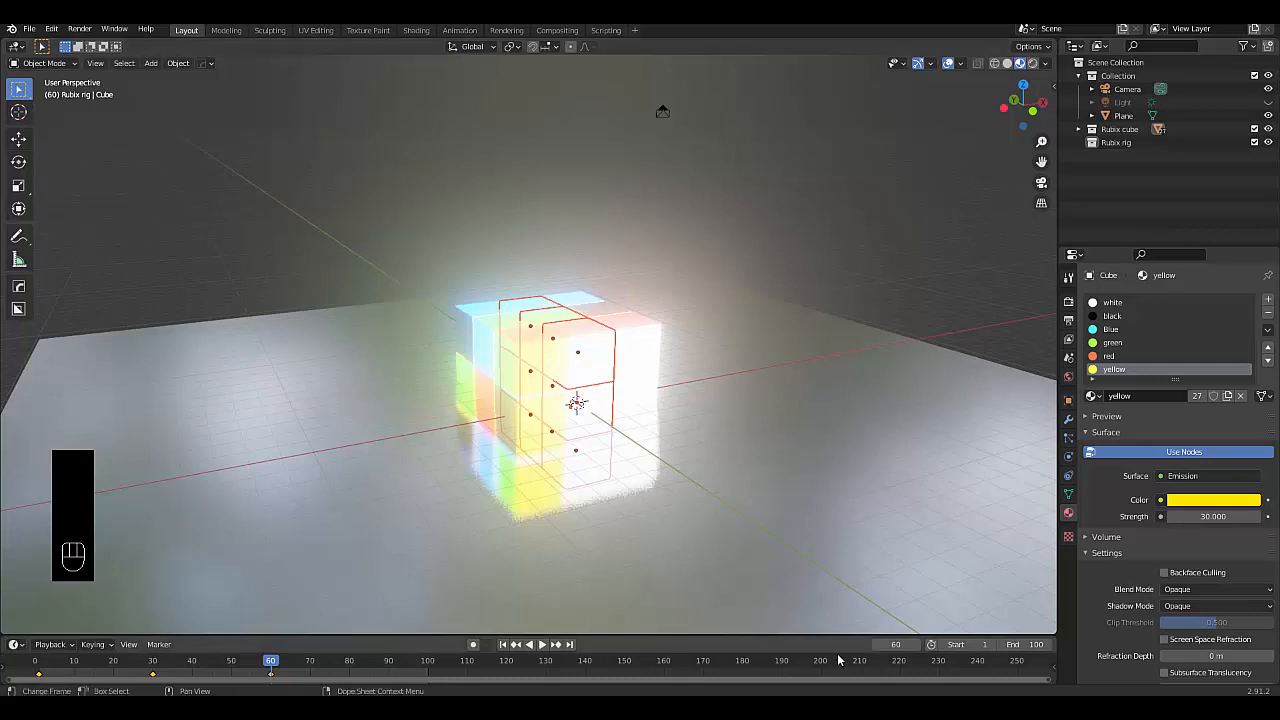
- Set the scene's end frame to 60 and return to the first frame
left_click(1036, 644)
type("100")
key("BackSpace")
key("BackSpace")
key("BackSpace")
type("60")
key("Return")
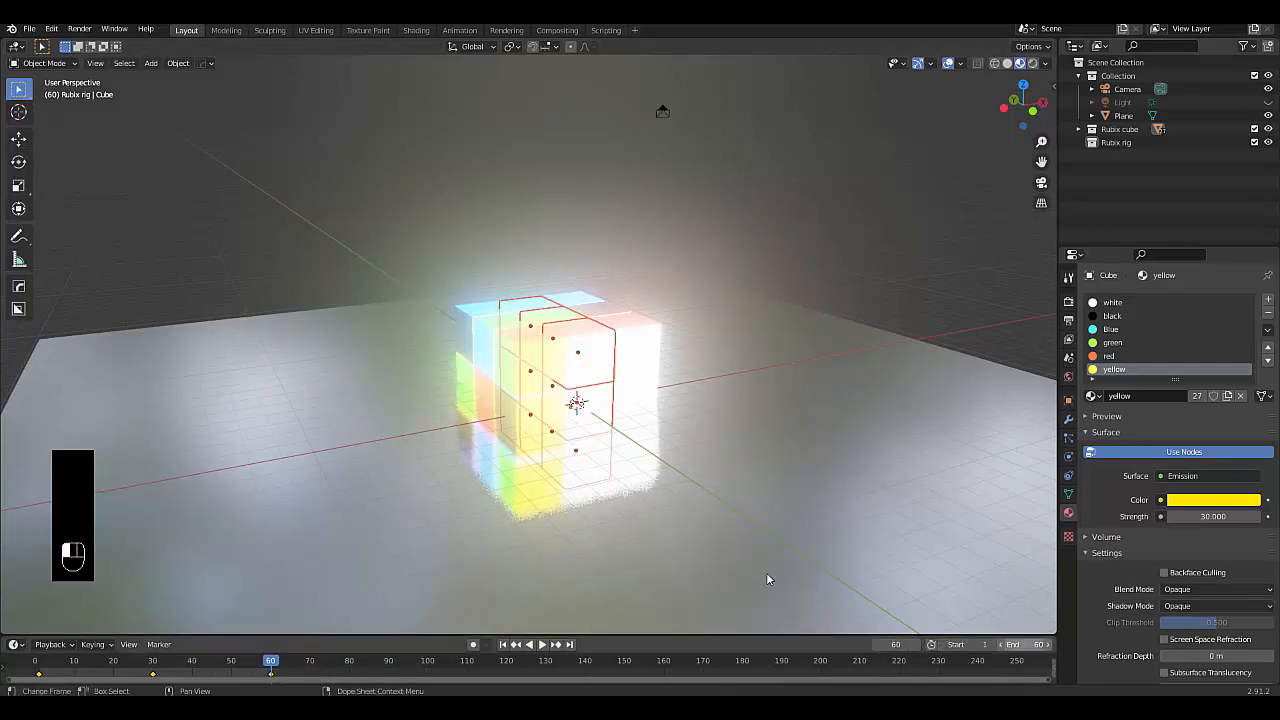
left_click(503, 646)
- Select the floor plane and move it -1 m along the global Z axis
scroll(551, 431, "down", 3)
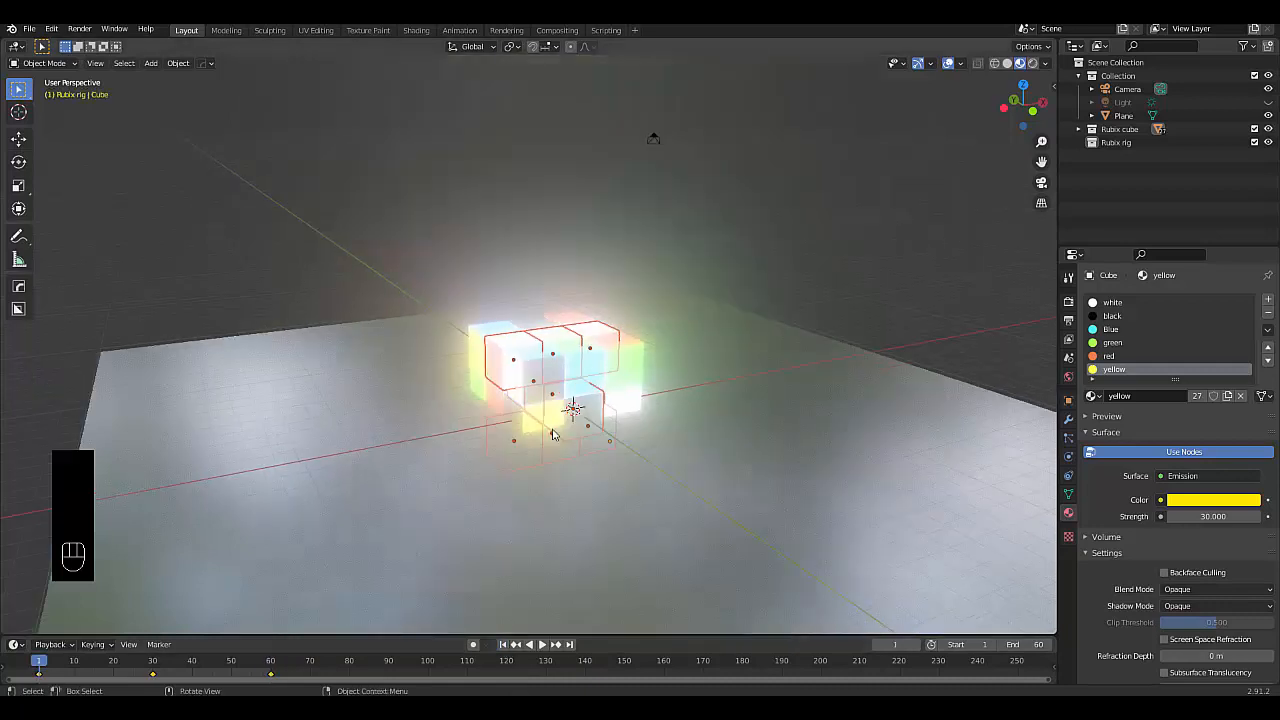
scroll(539, 363, "up", 1)
scroll(533, 453, "up", 2)
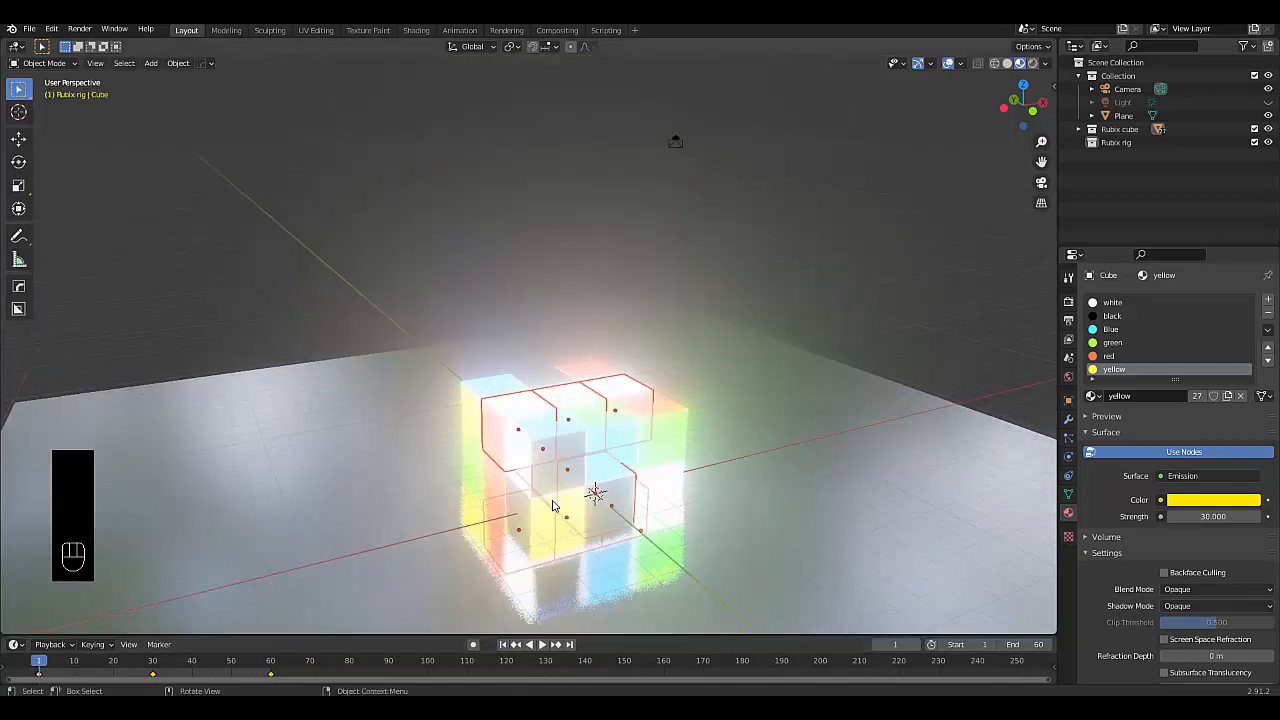
middle_click_drag(552, 505, 370, 518)
left_click(370, 518)
type("g")
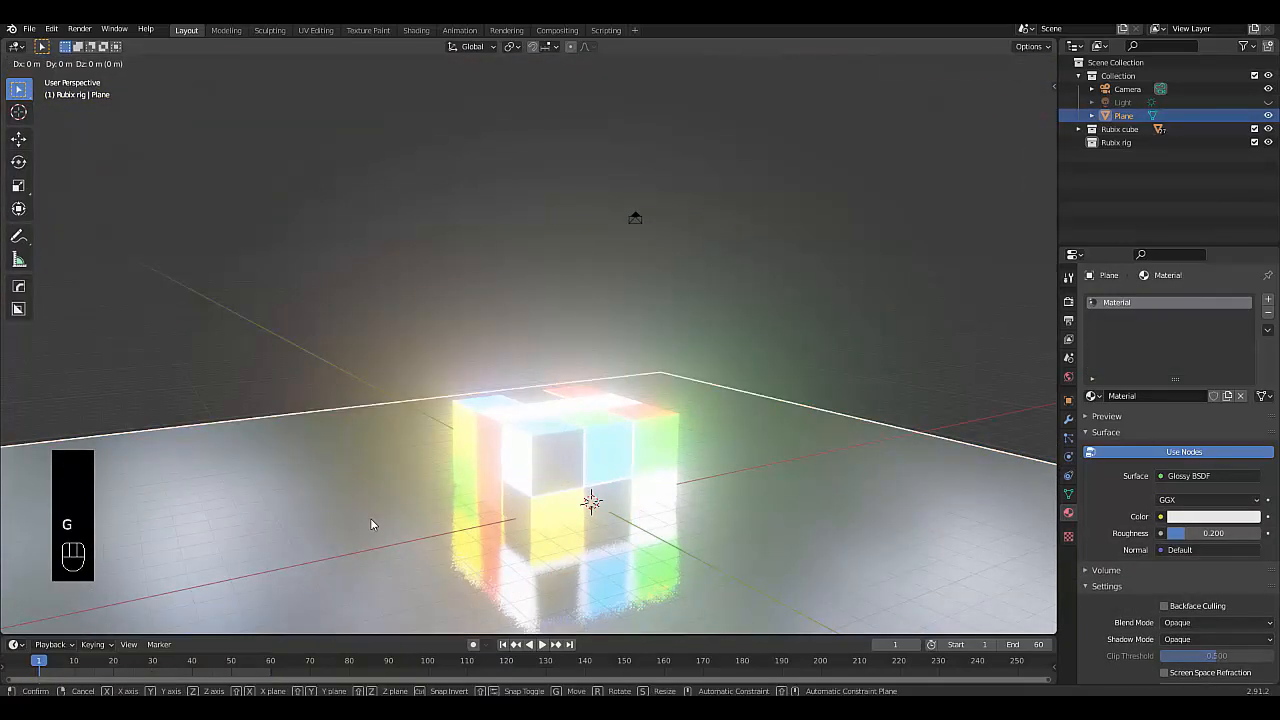
type("z")
type("-1")
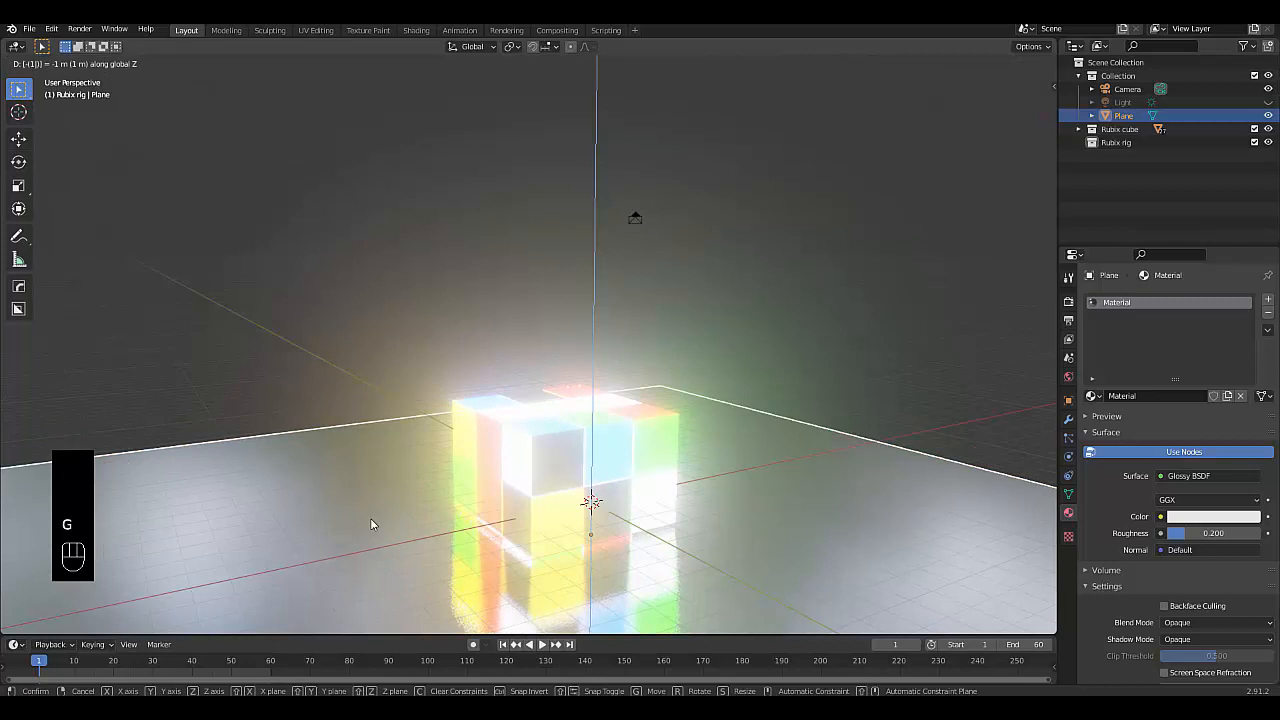
left_click(370, 524)
- Lower the floor plane a further 2 m along the global Z axis so it sits beneath the Rubik's cube
middle_click_drag(368, 512, 392, 555)
type("gz")
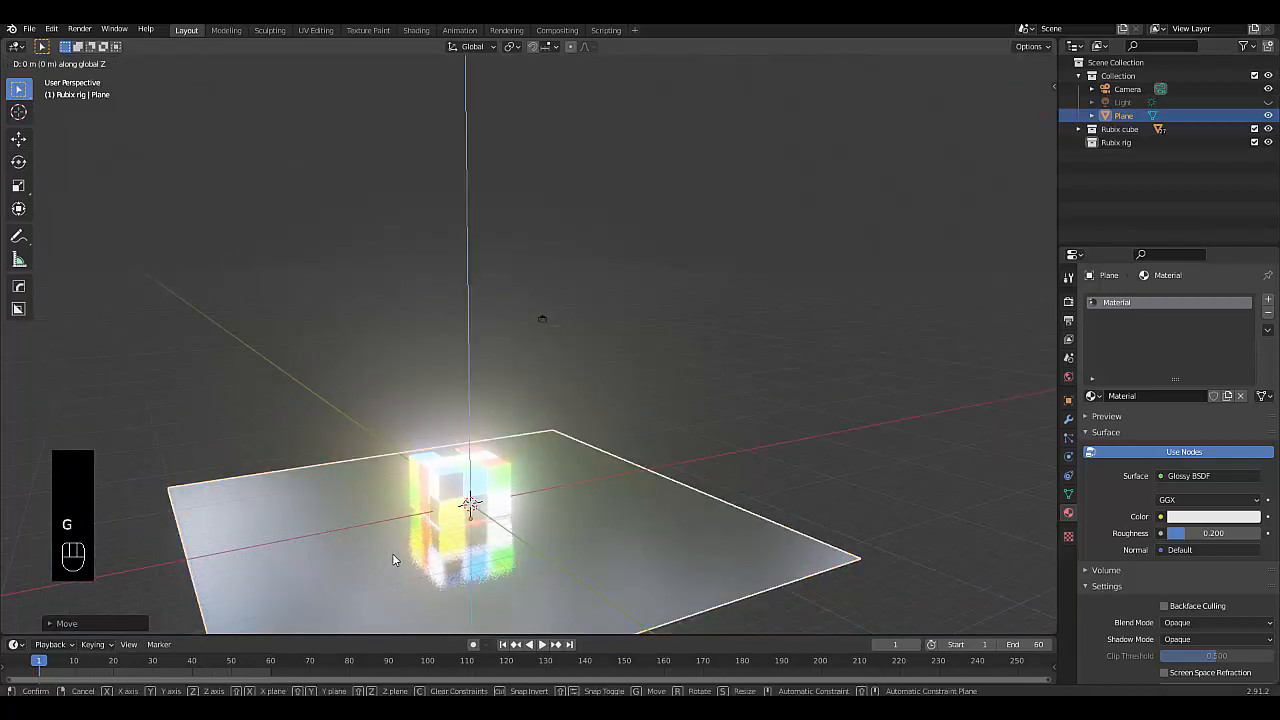
type("-2")
key("Return")
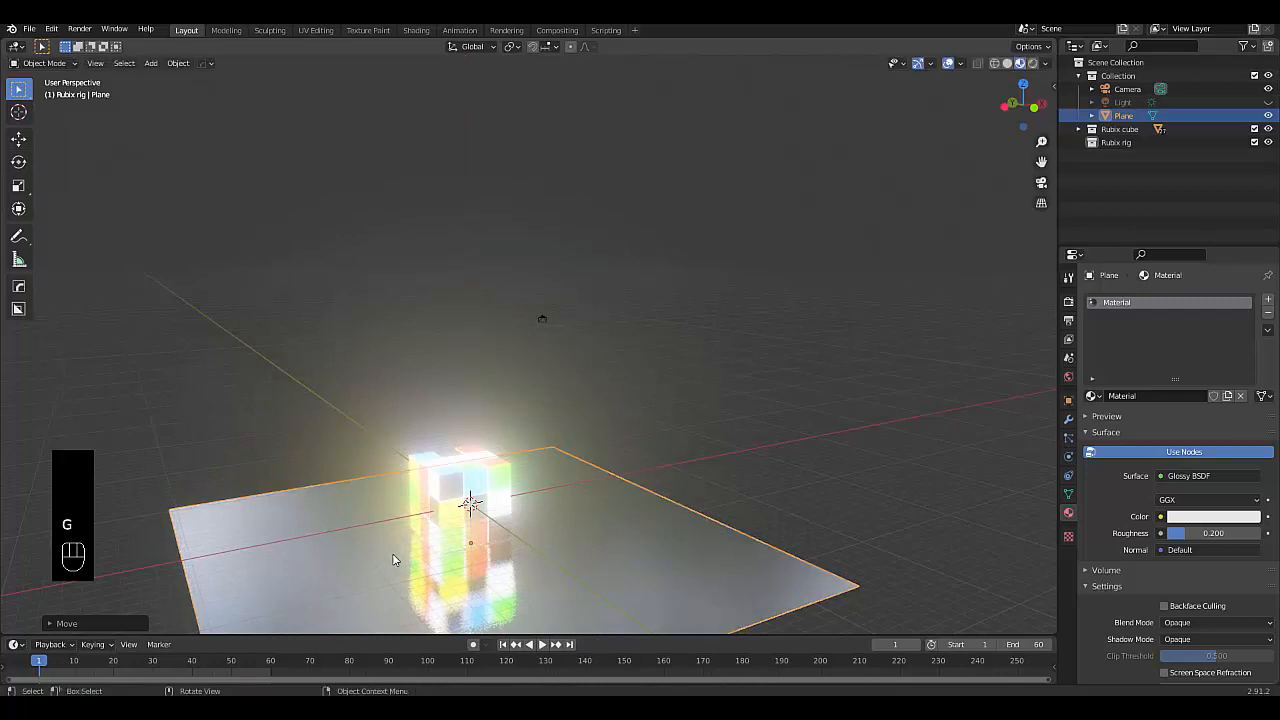
- Inspect the cube's reflection in the floor, play the animation, and replay it from frame 0 to check the layer turns
scroll(424, 556, "up", 8)
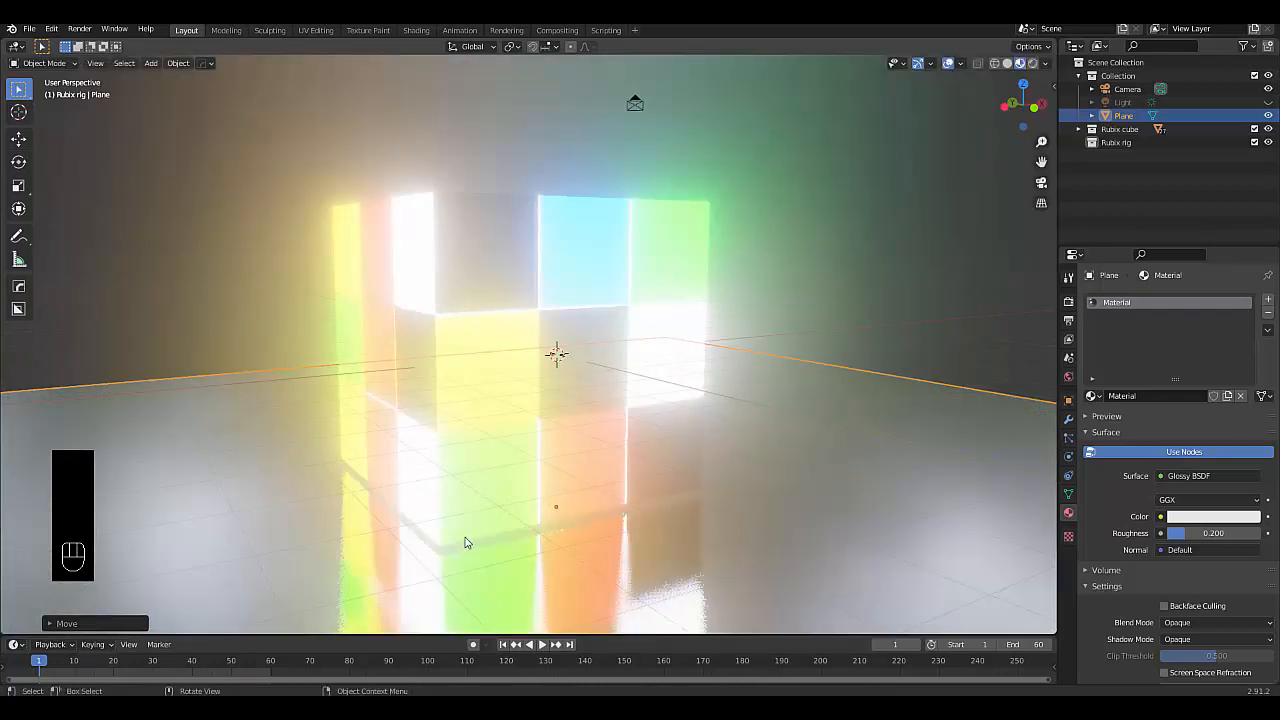
middle_click_drag(464, 542, 502, 556)
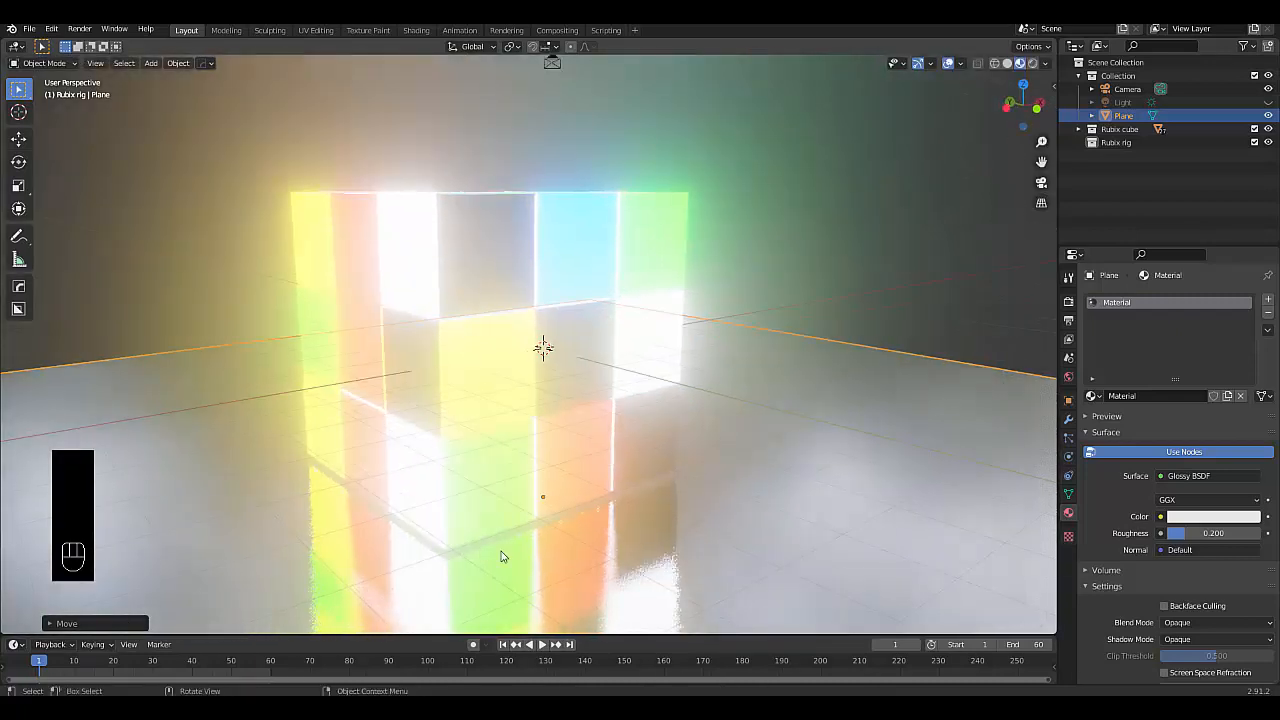
scroll(502, 556, "down", 4)
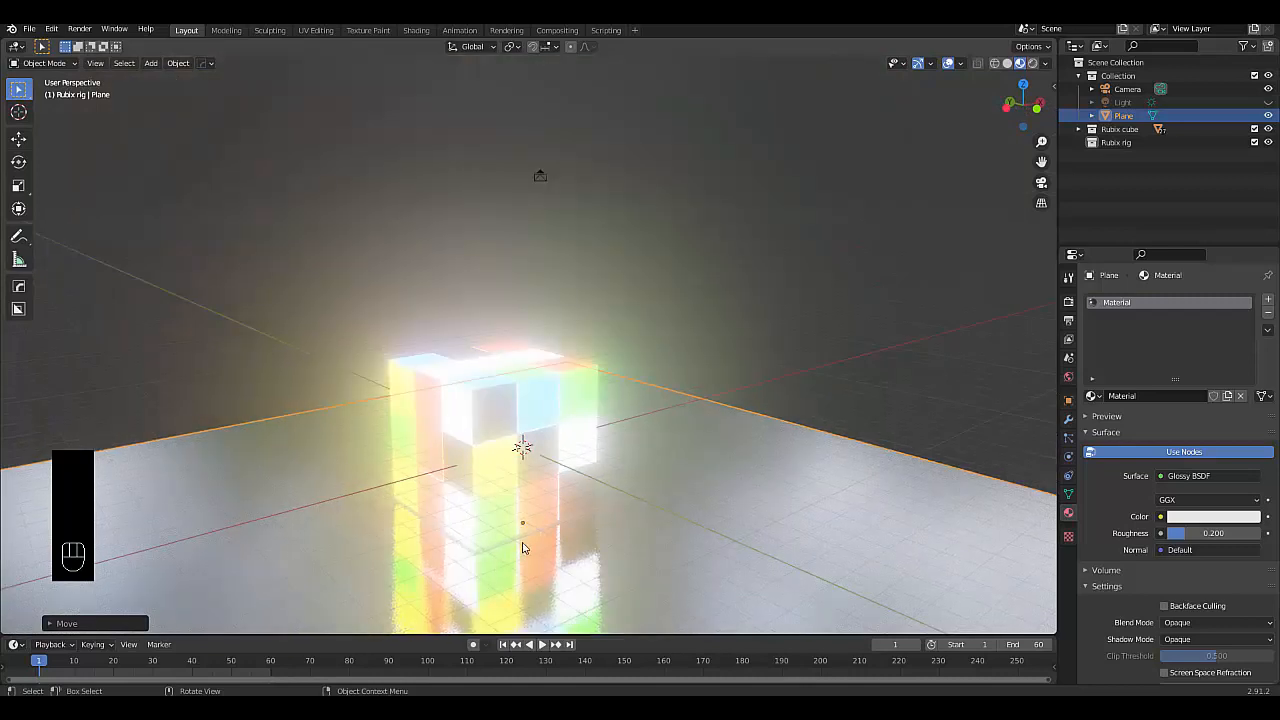
key("space")
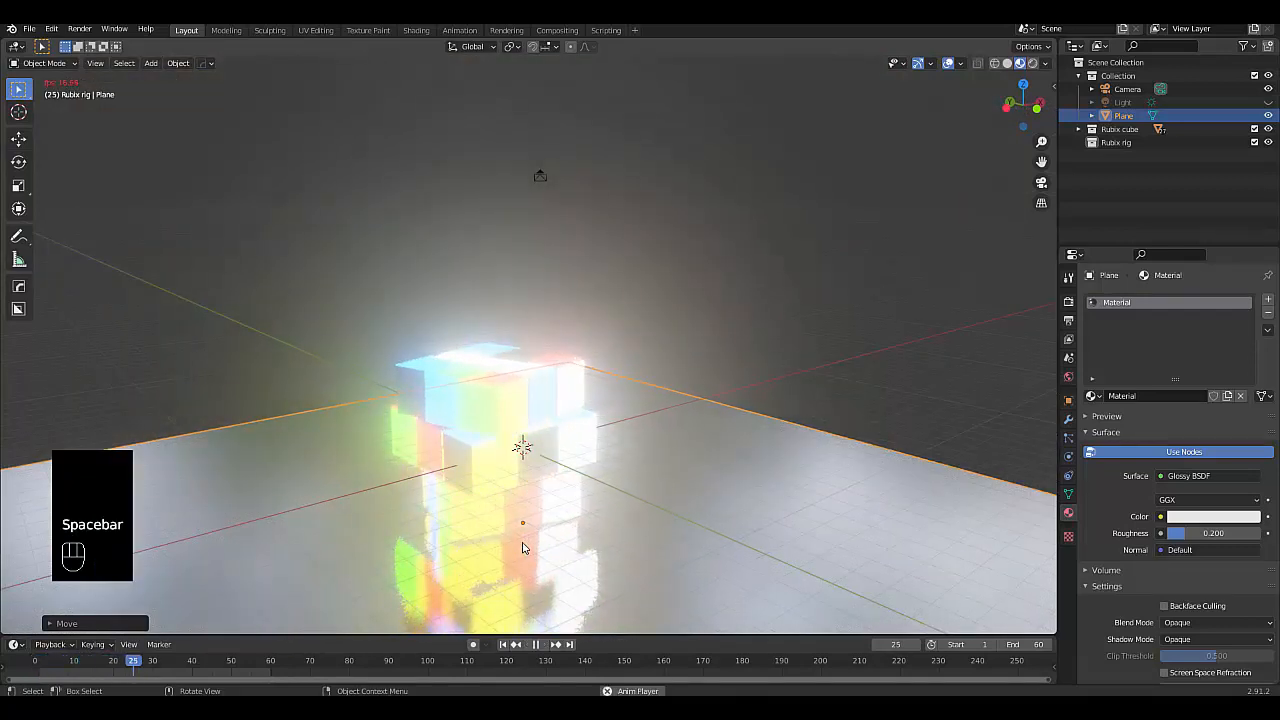
key("space")
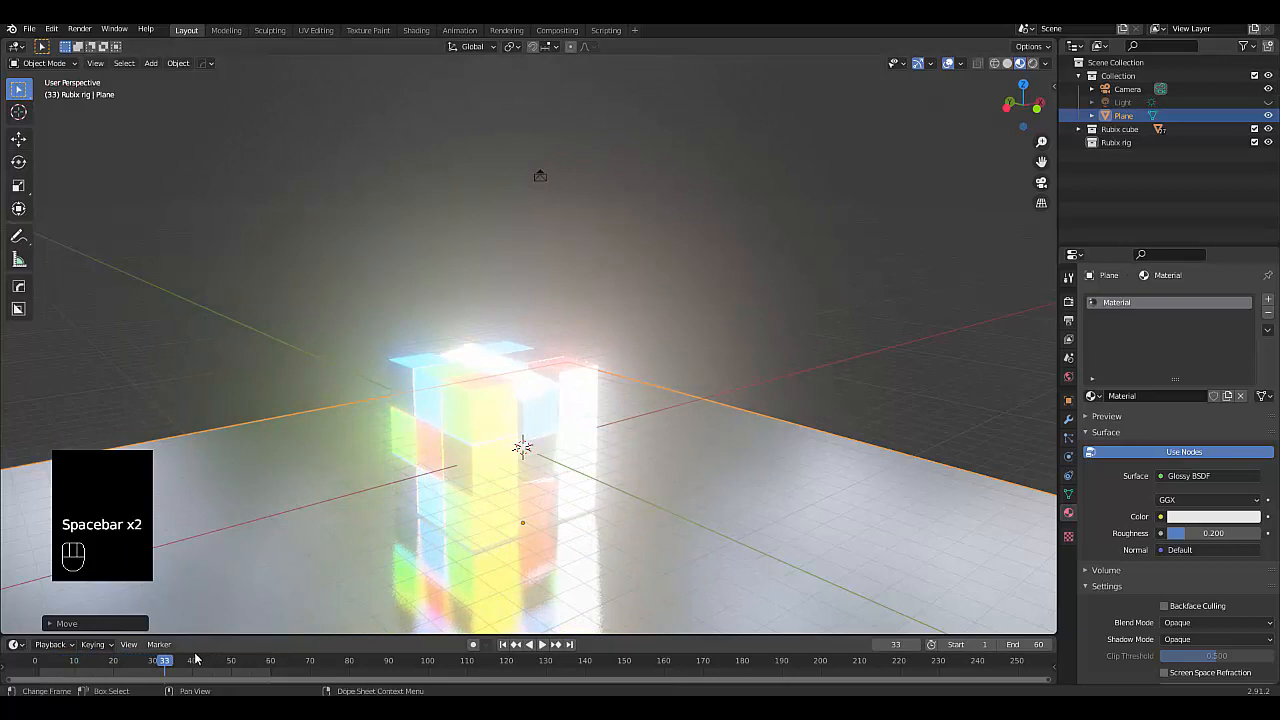
left_click_drag(165, 661, 35, 661)
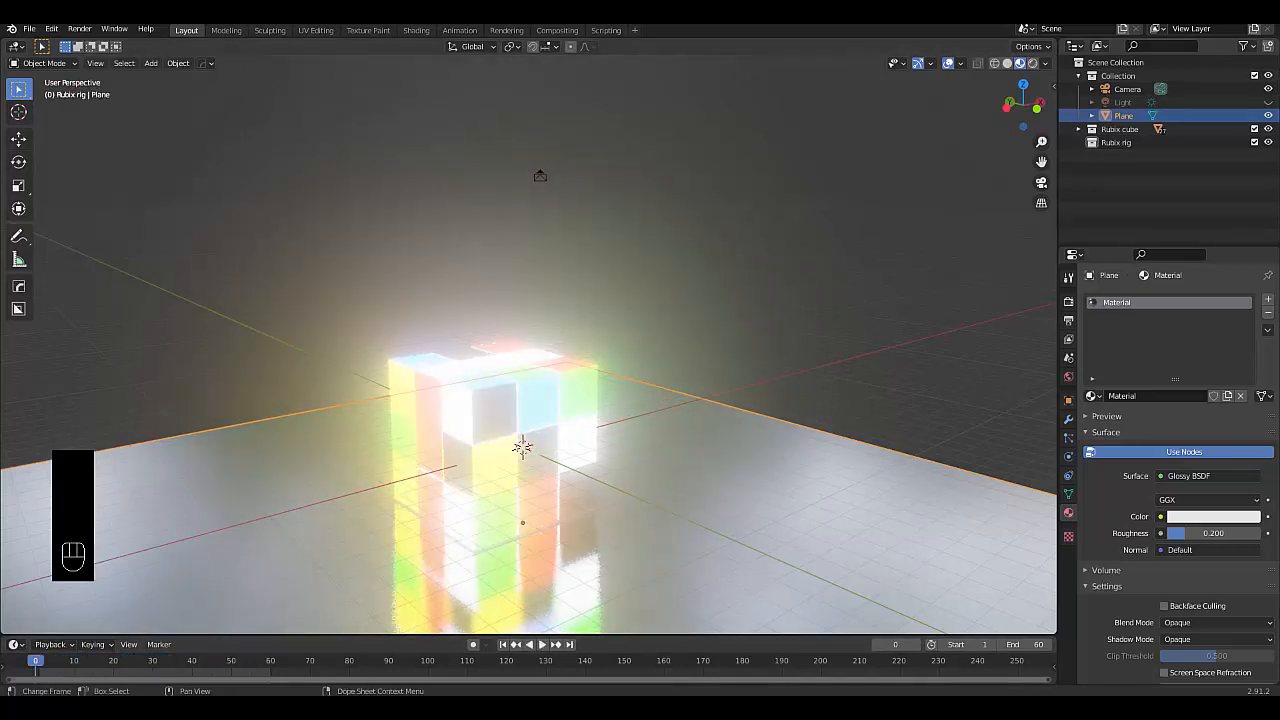
key("space")
key("space")
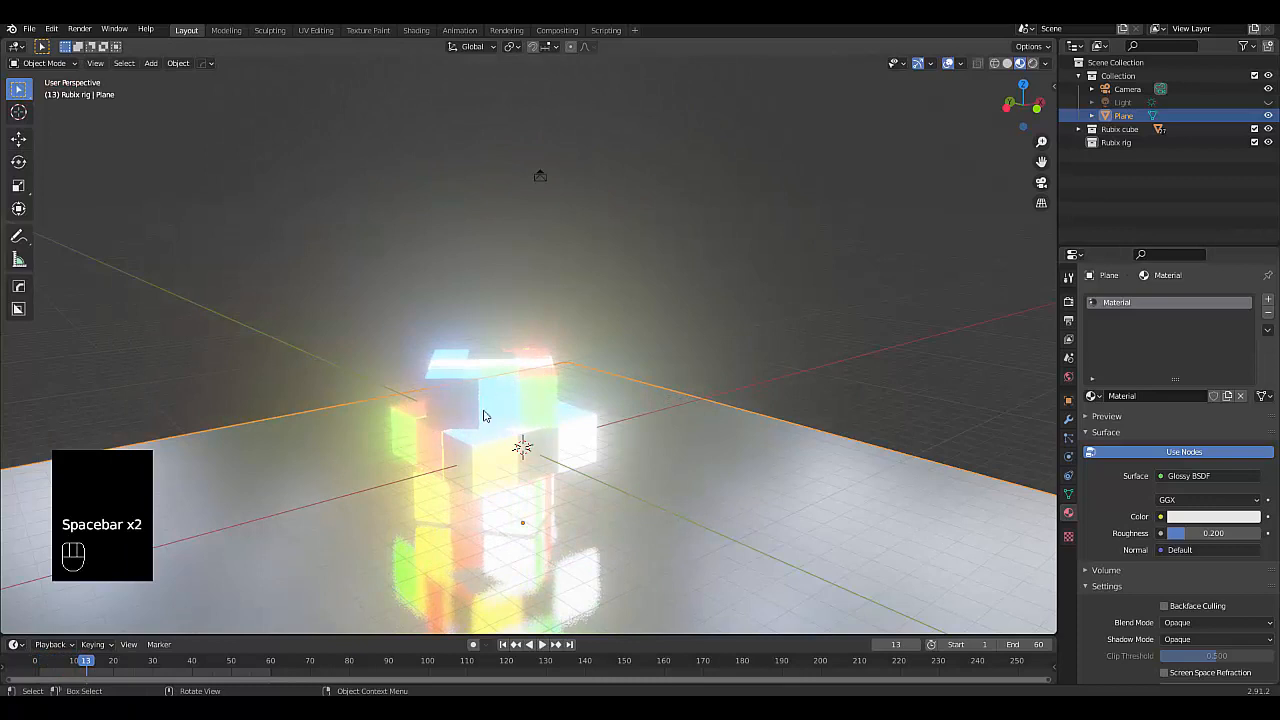
key("space")
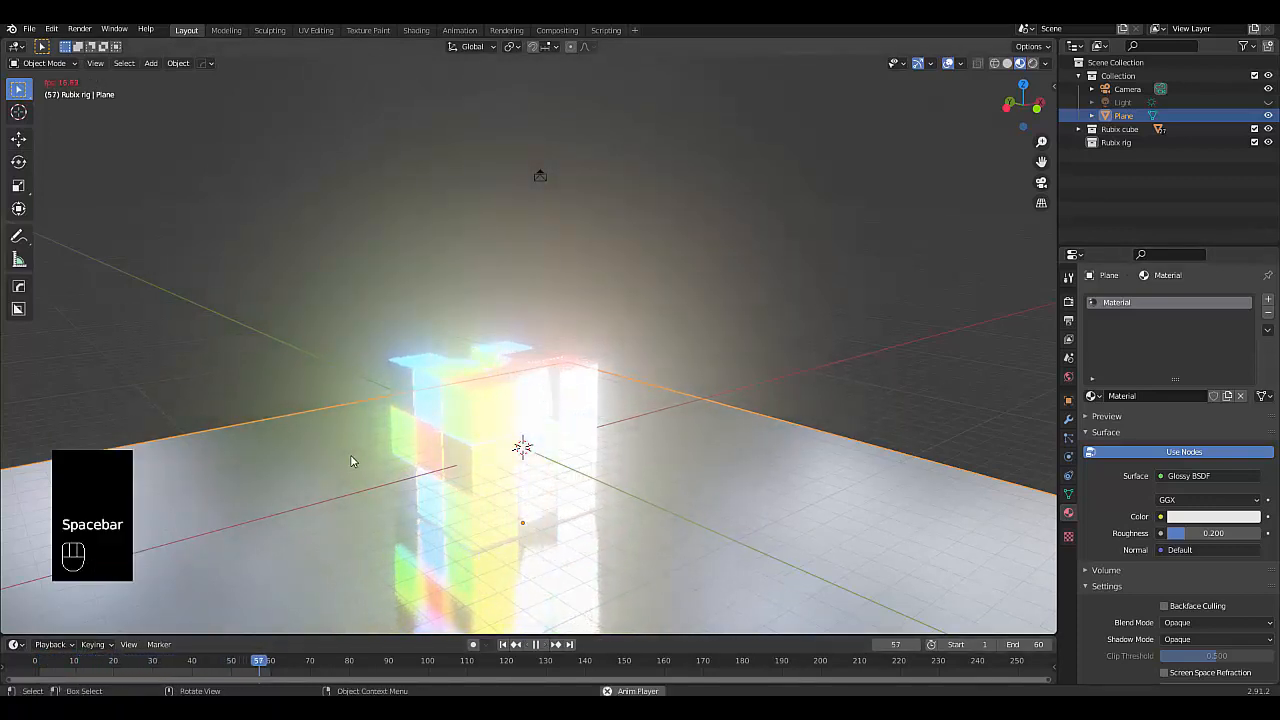
key("space")
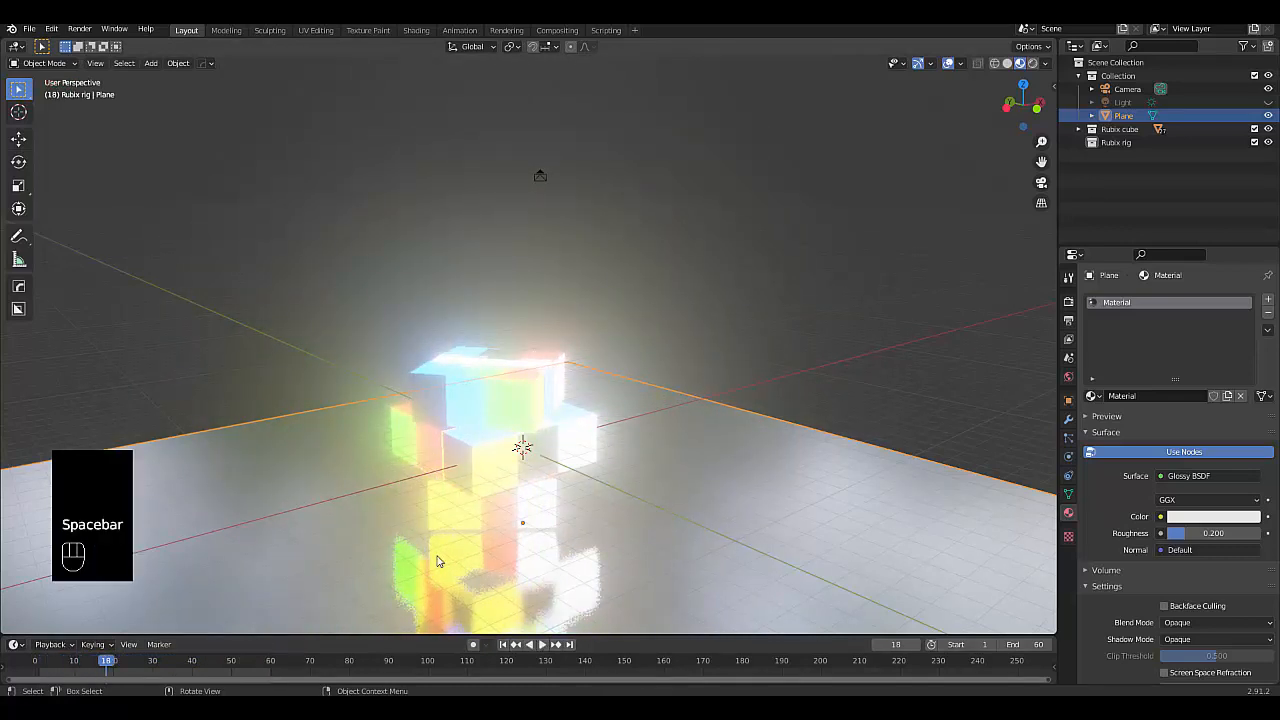